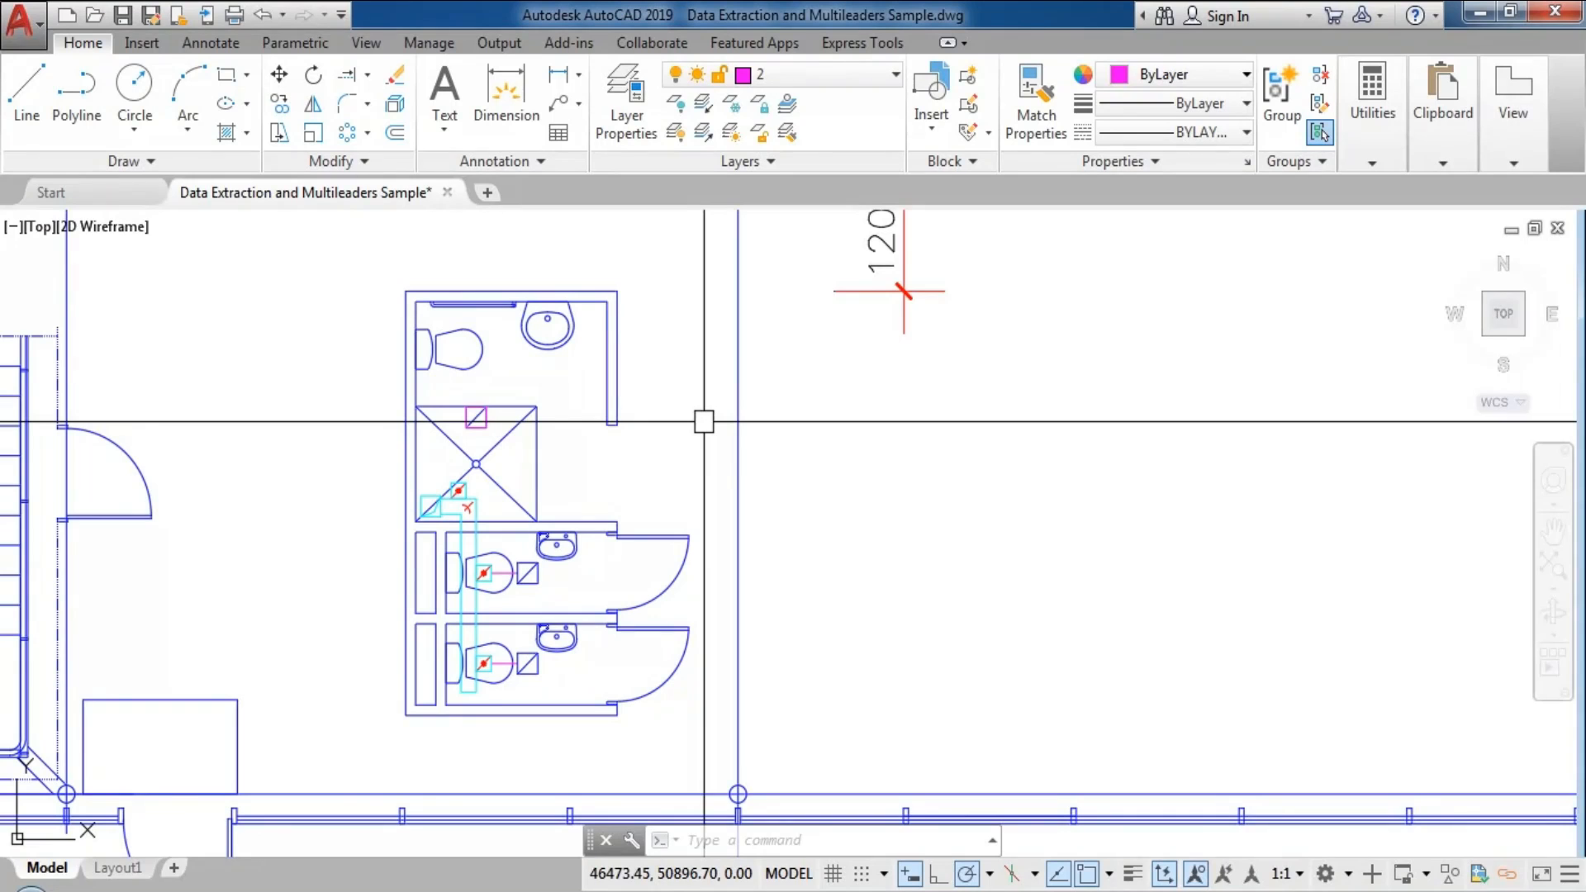
- Draw a horizontal rectangle in the empty floor area beside the restroom block
left_click(231, 86)
left_click(826, 404)
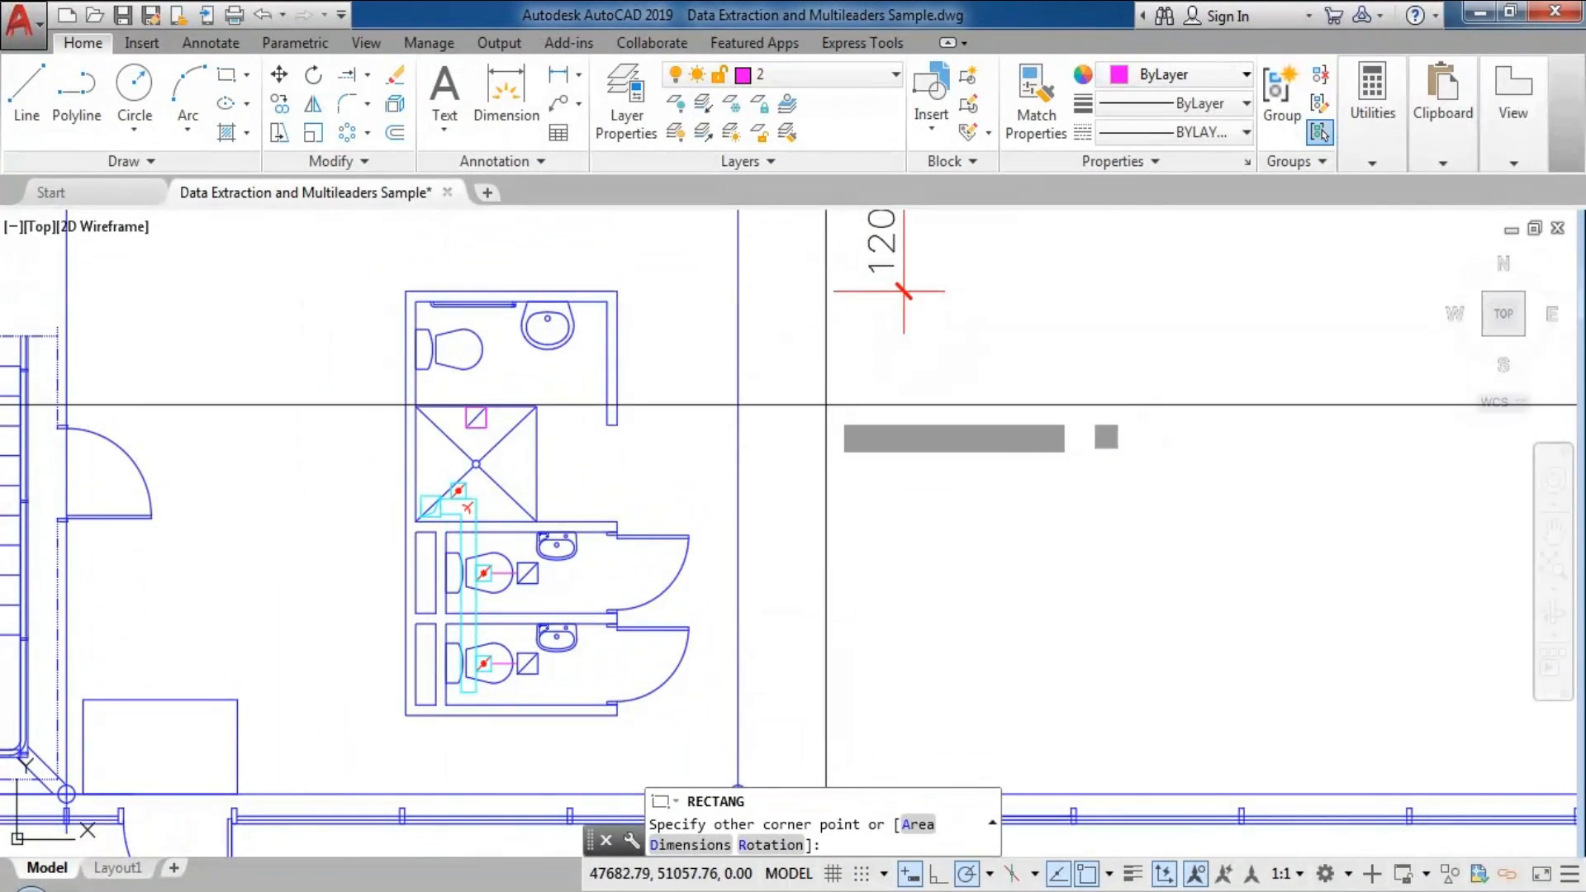
left_click(1215, 597)
middle_click_drag(1346, 632, 1109, 618)
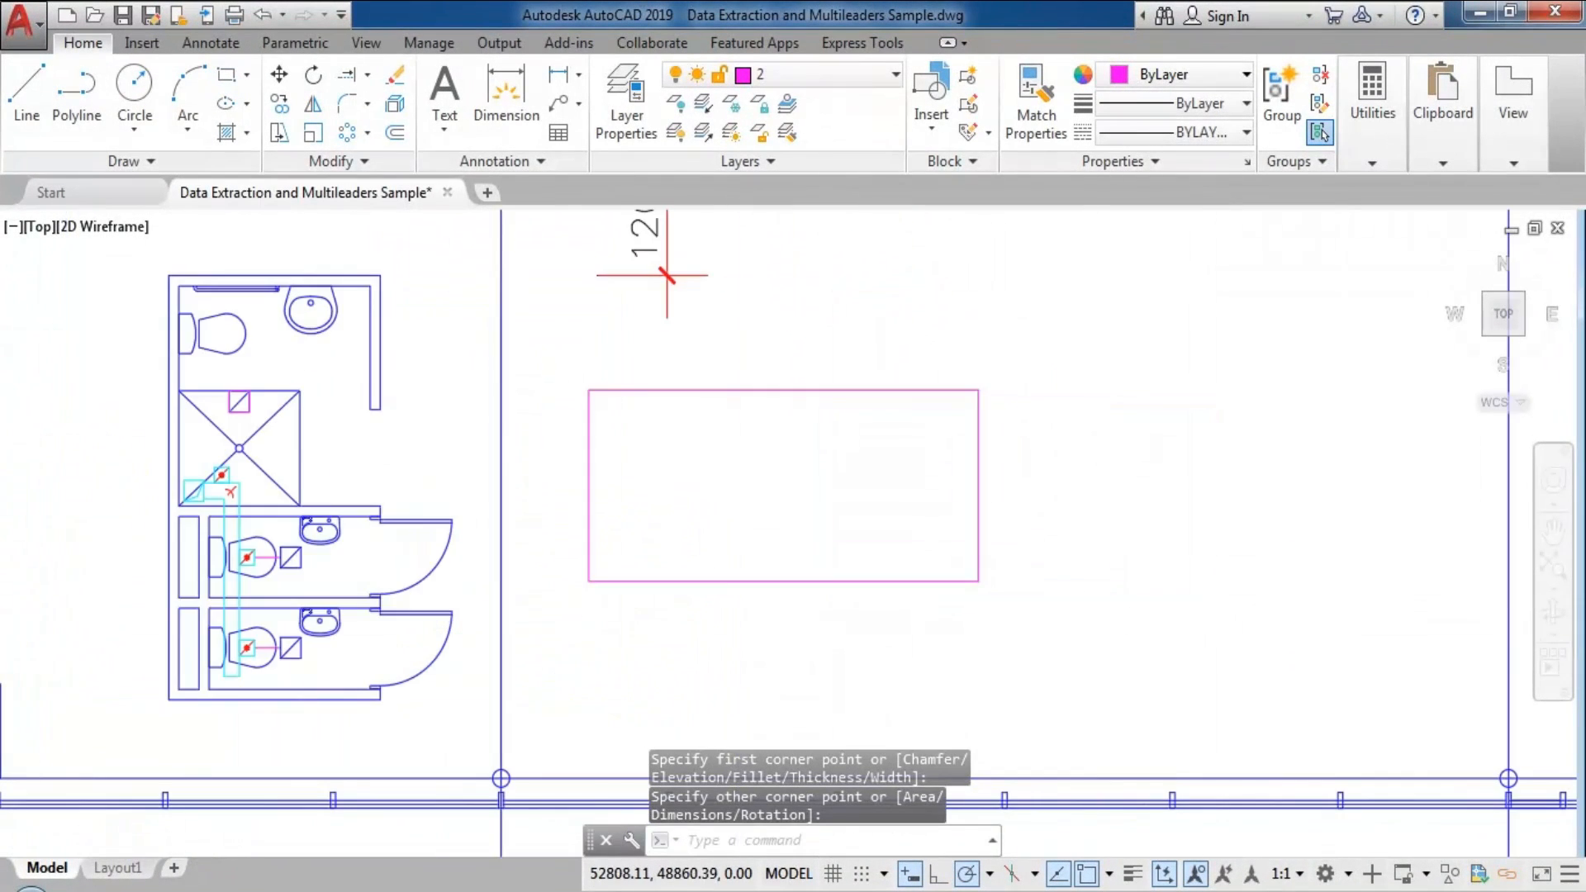
scroll(868, 523, "up", 2)
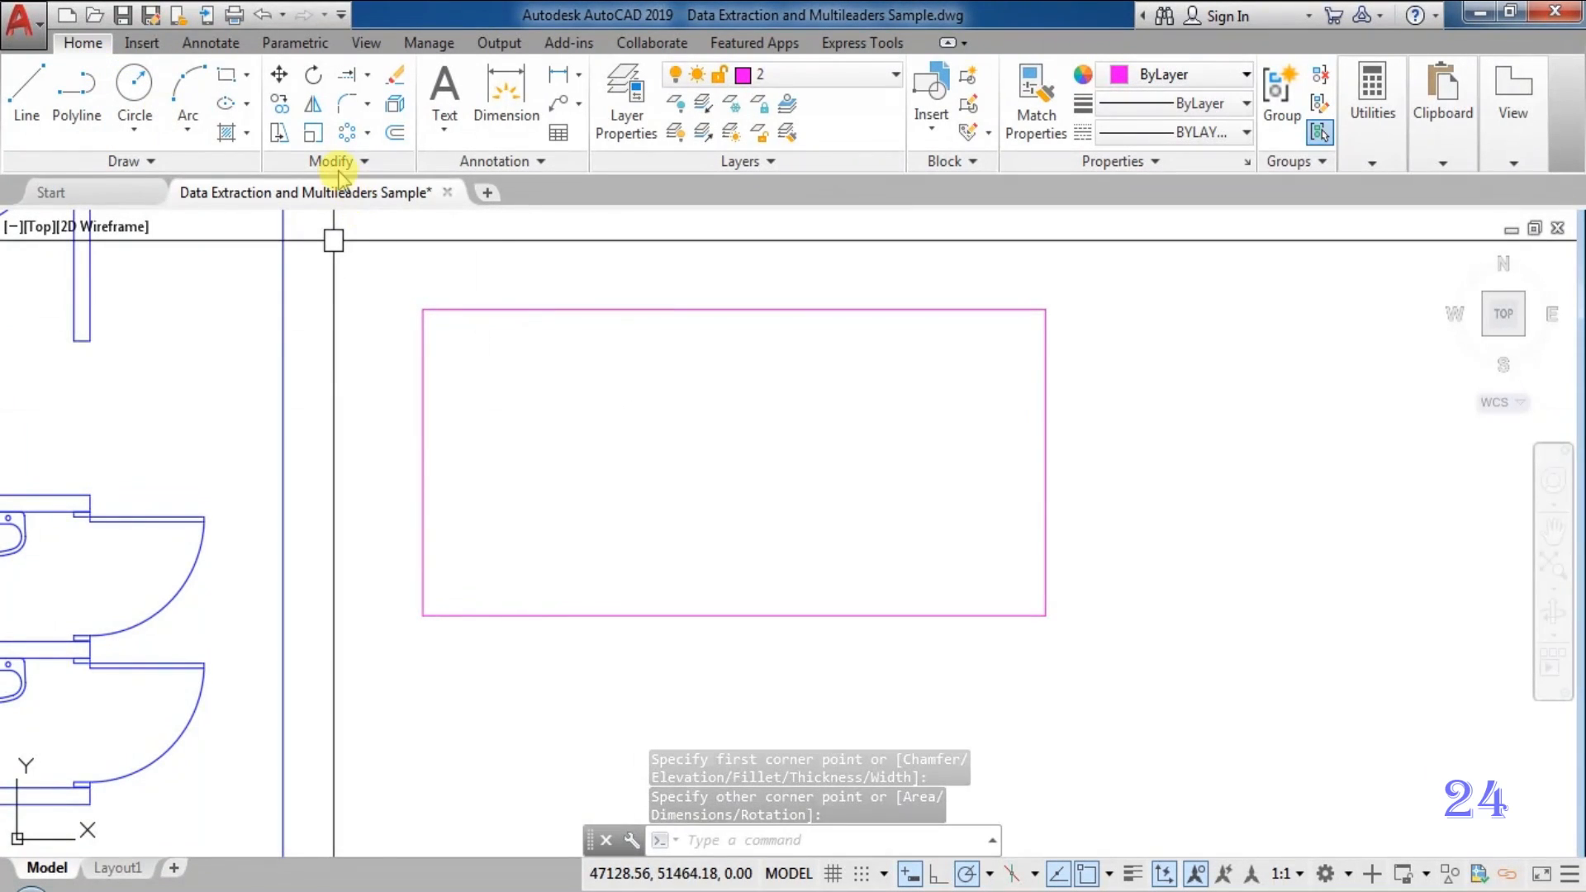
- Fillet the rectangle's upper-left corner with a radius of 150
left_click(366, 106)
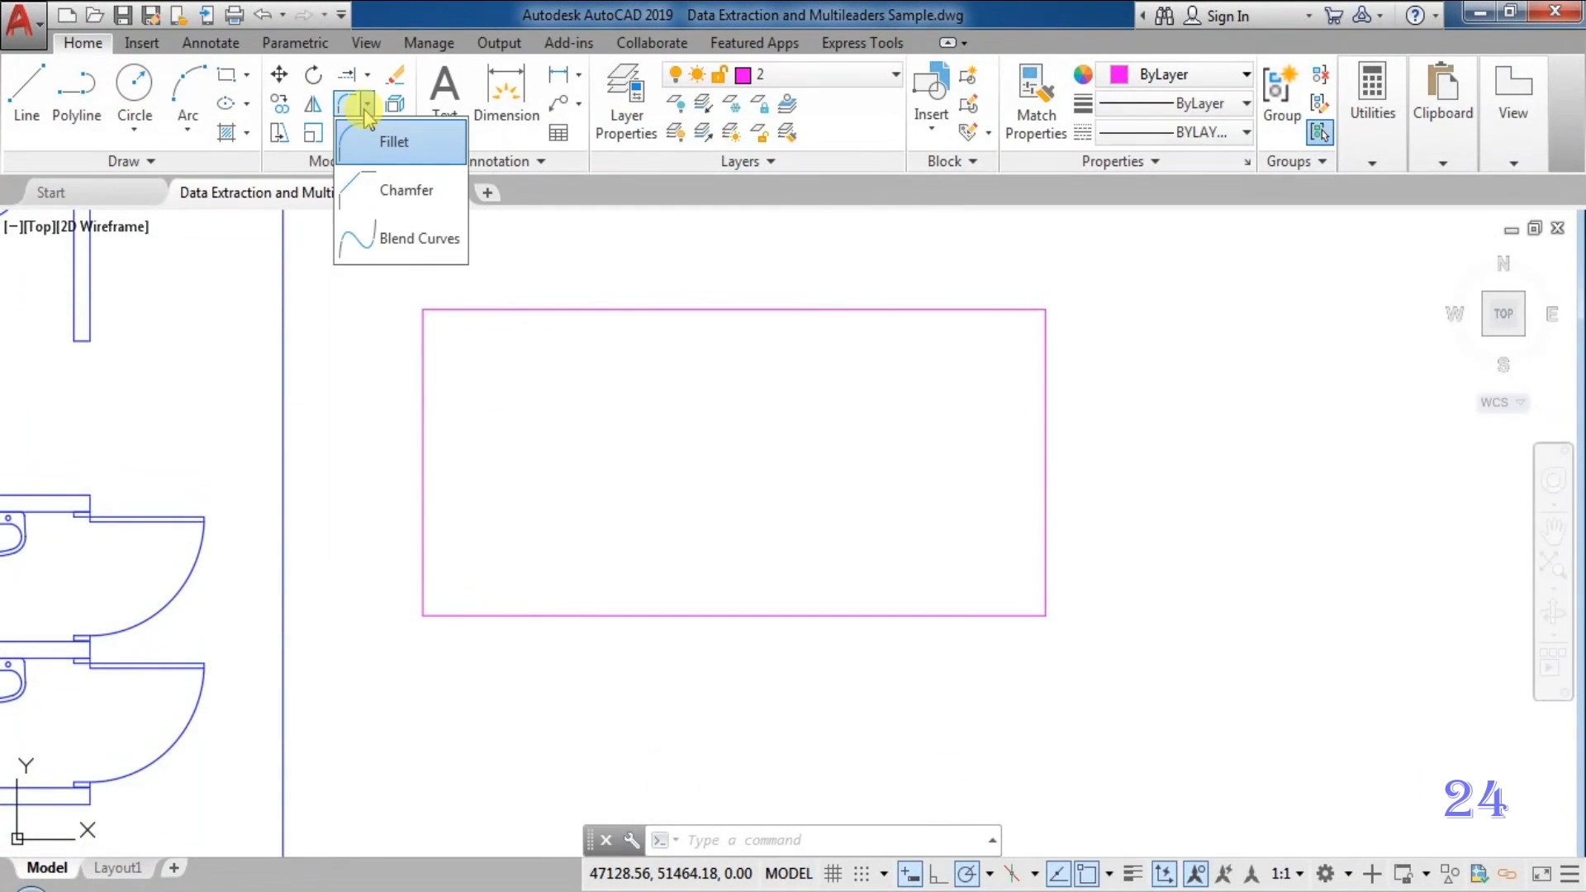
left_click(396, 145)
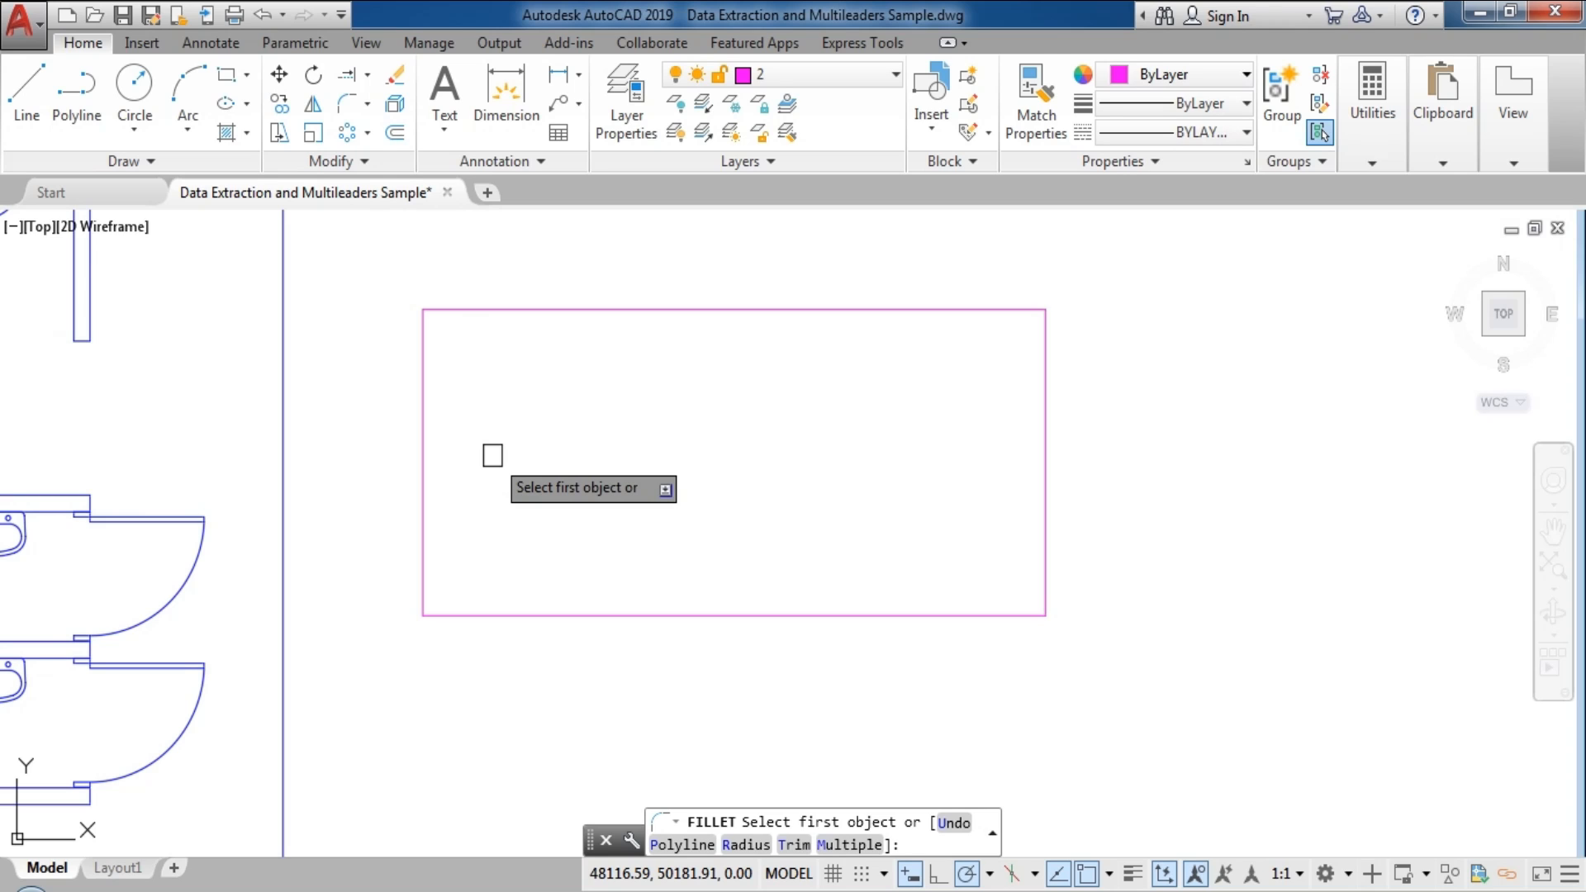
left_click(743, 845)
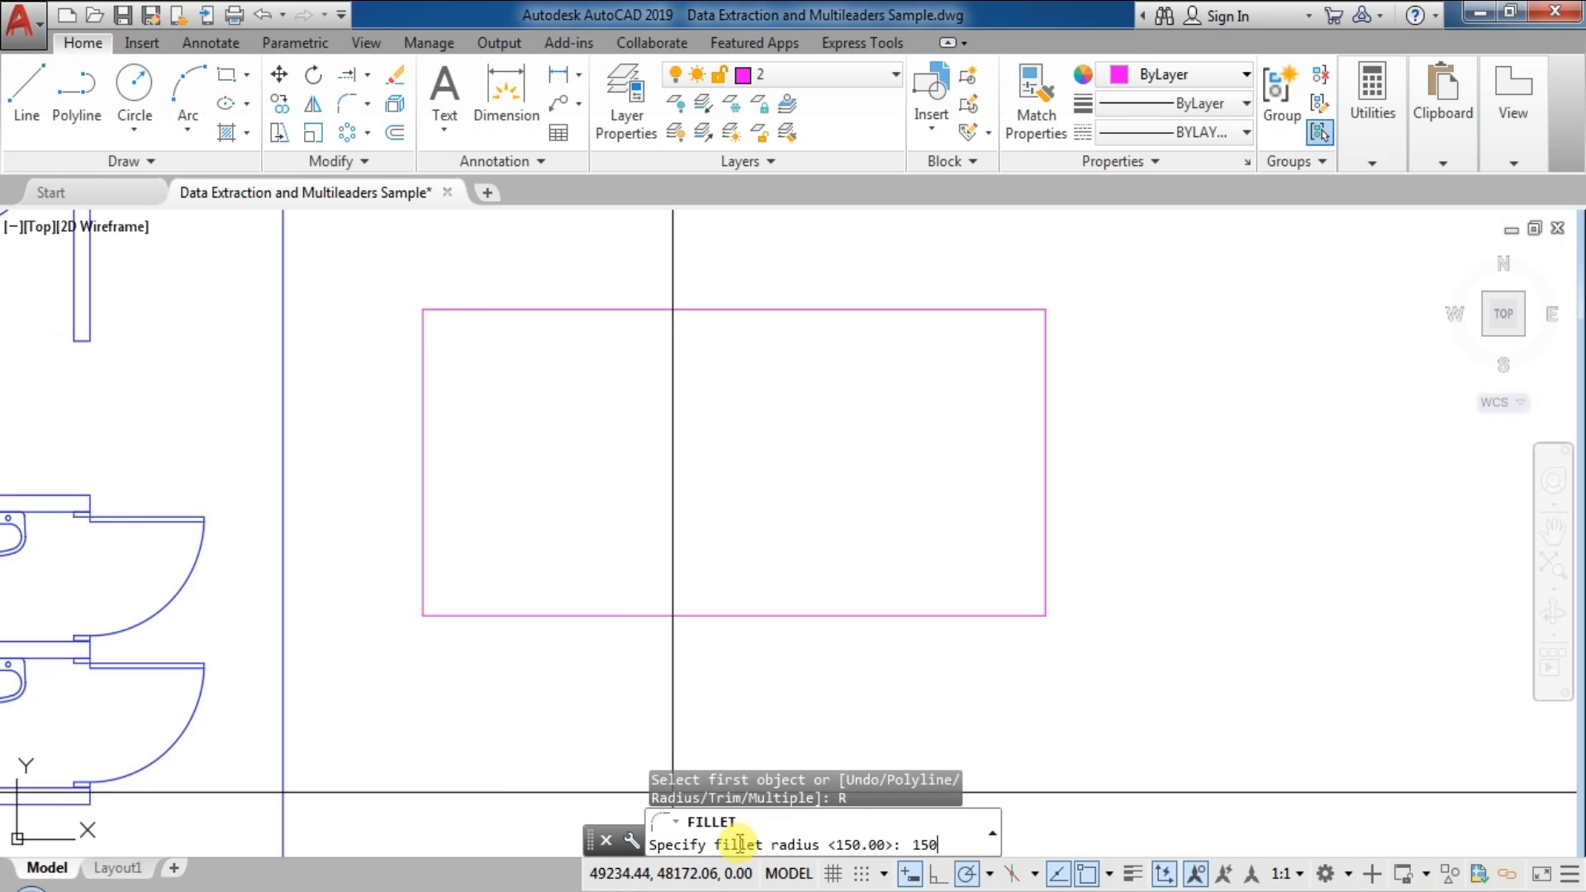
key("Return")
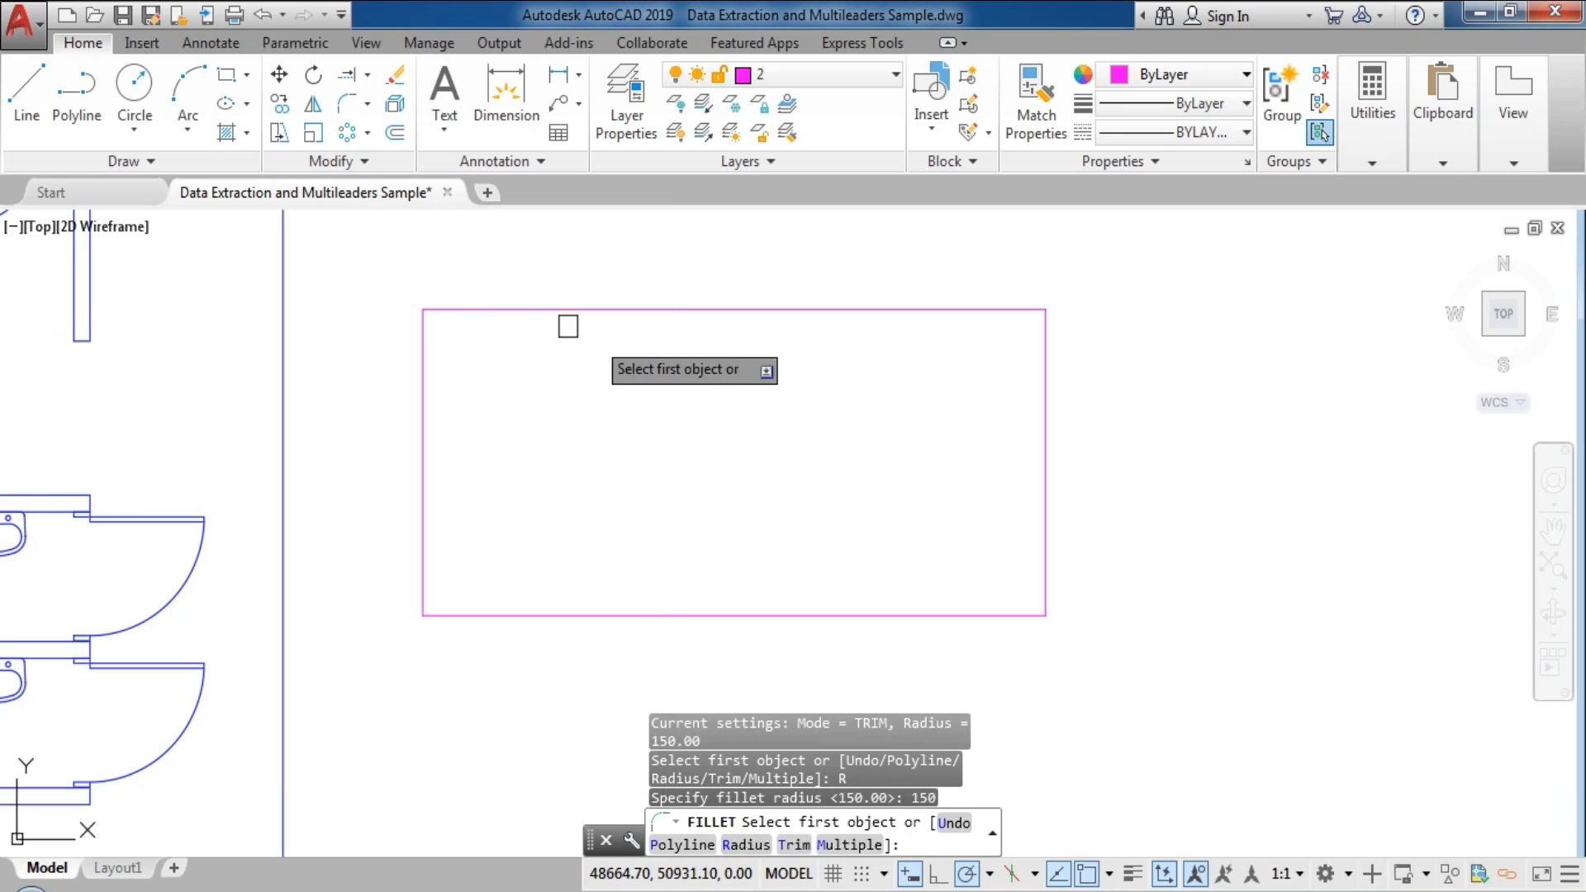
left_click(517, 311)
left_click(425, 373)
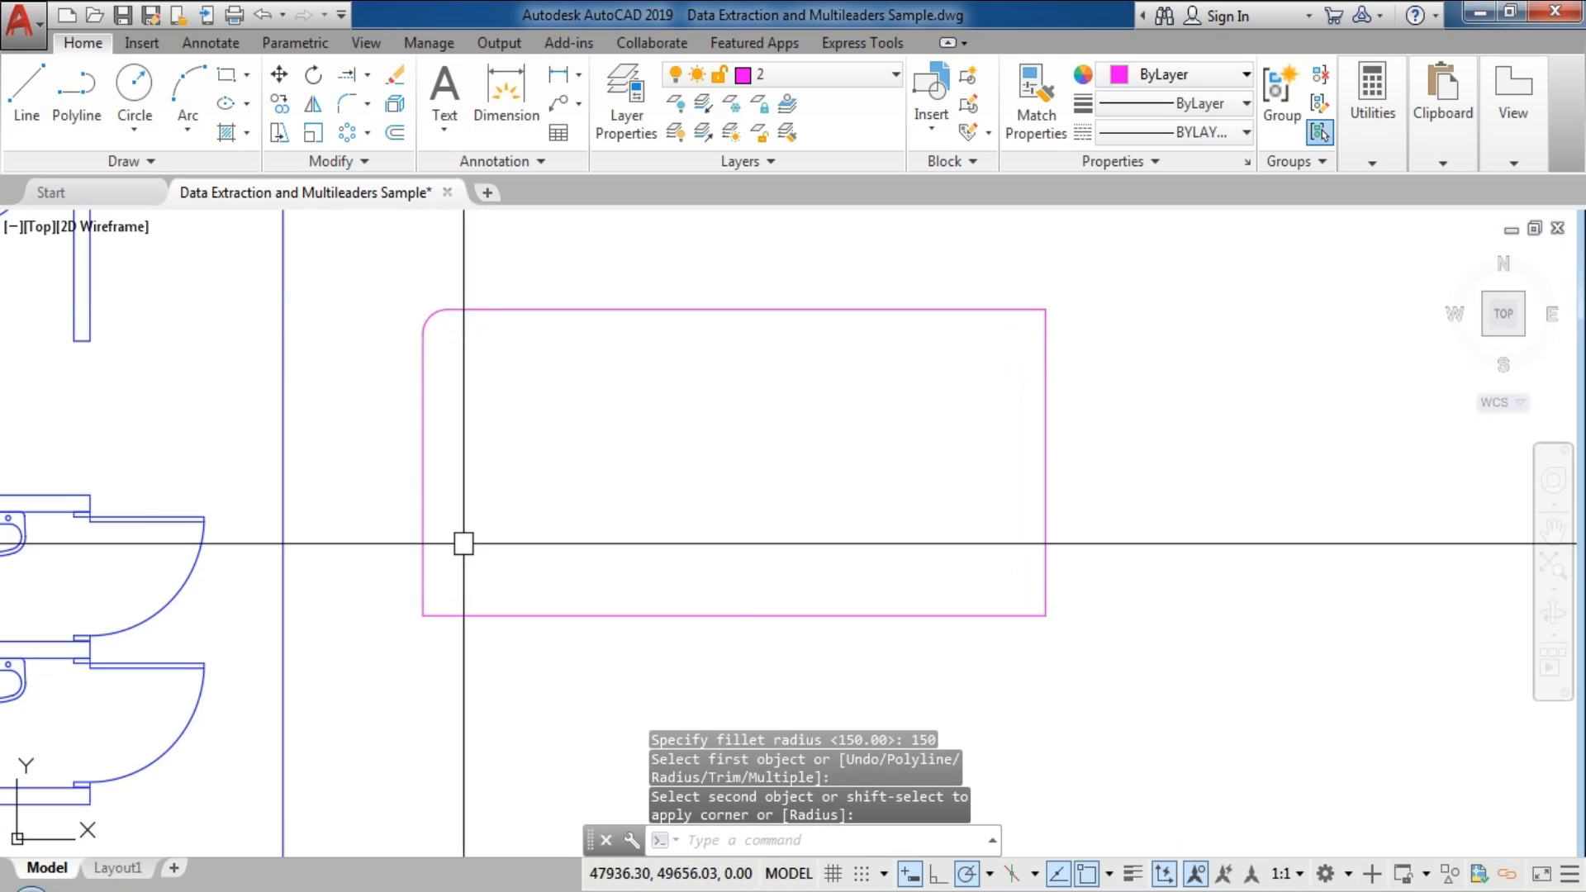
- Fillet the rectangle's remaining three corners at radius 150 in a single Fillet command using the Multiple option
key("Return")
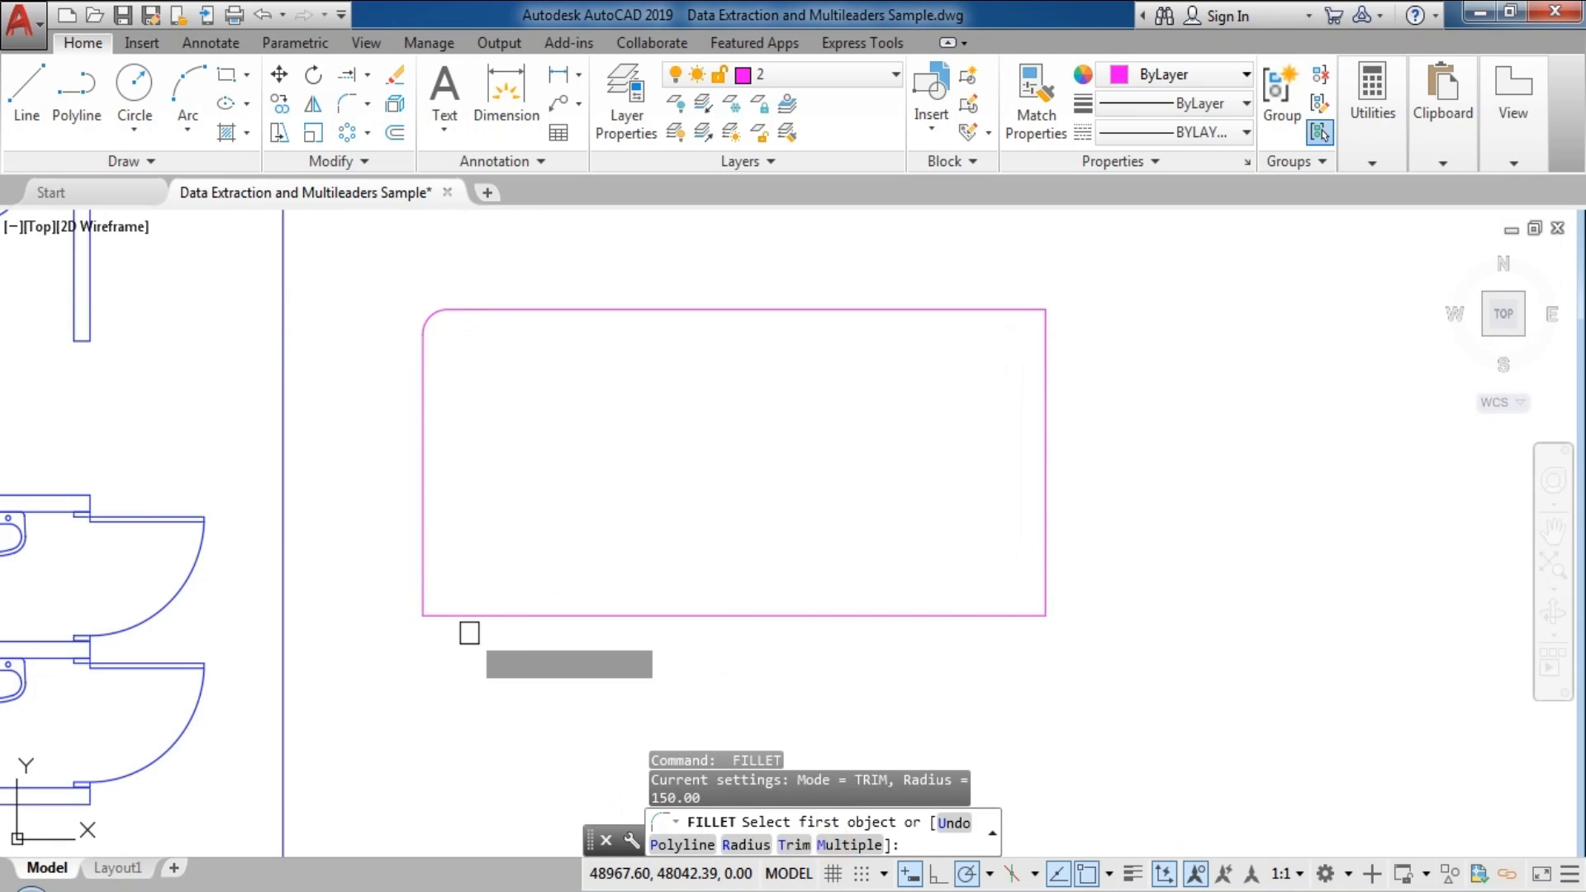
type("M")
key("Return")
left_click(422, 570)
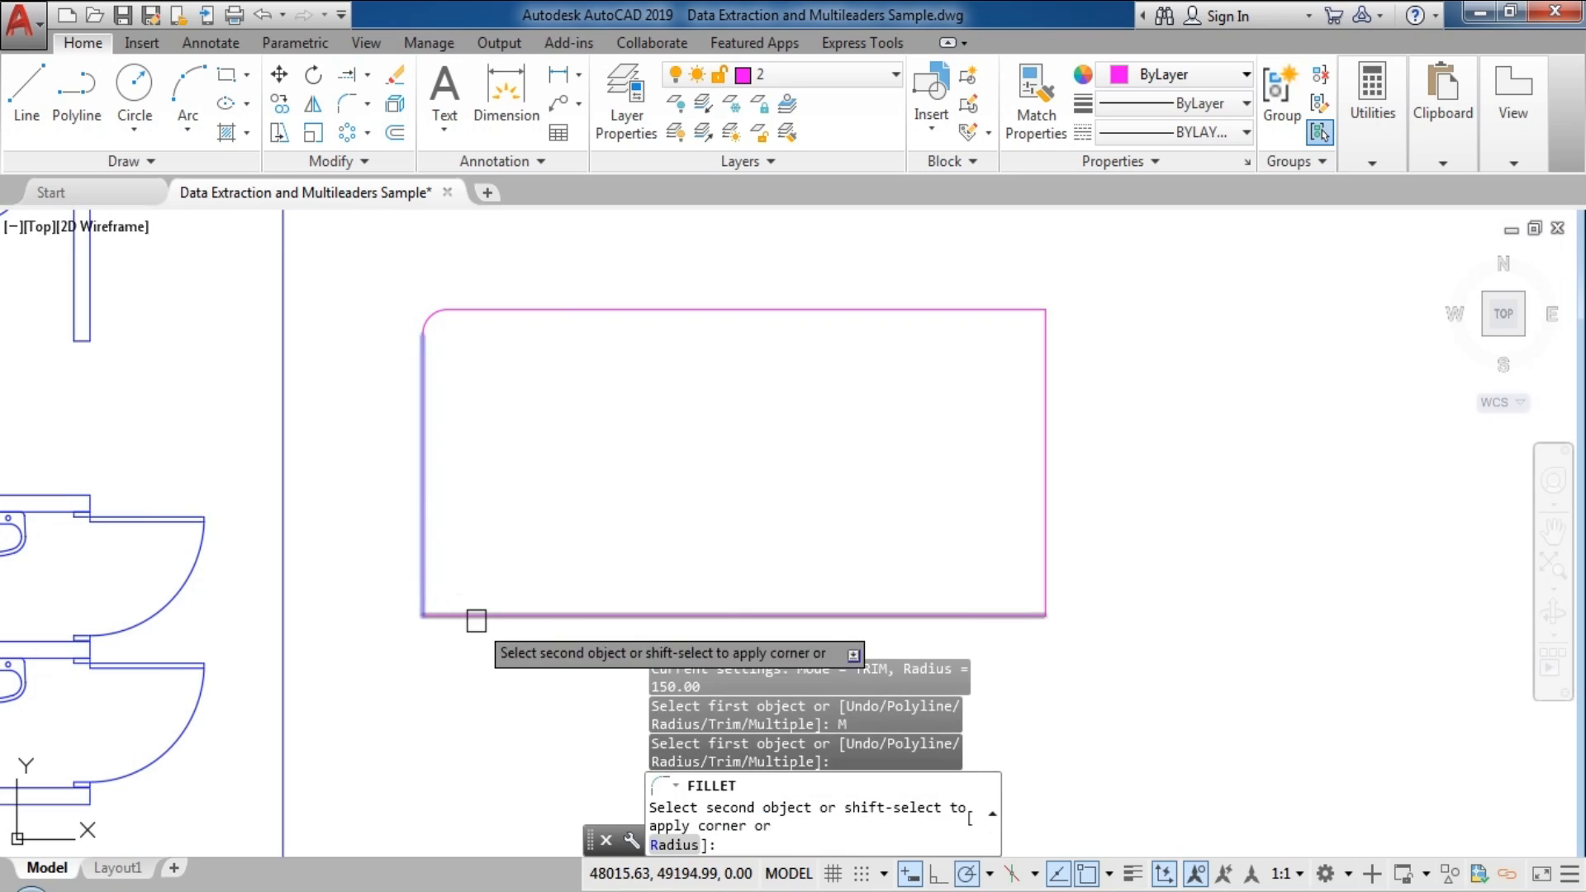
left_click(475, 618)
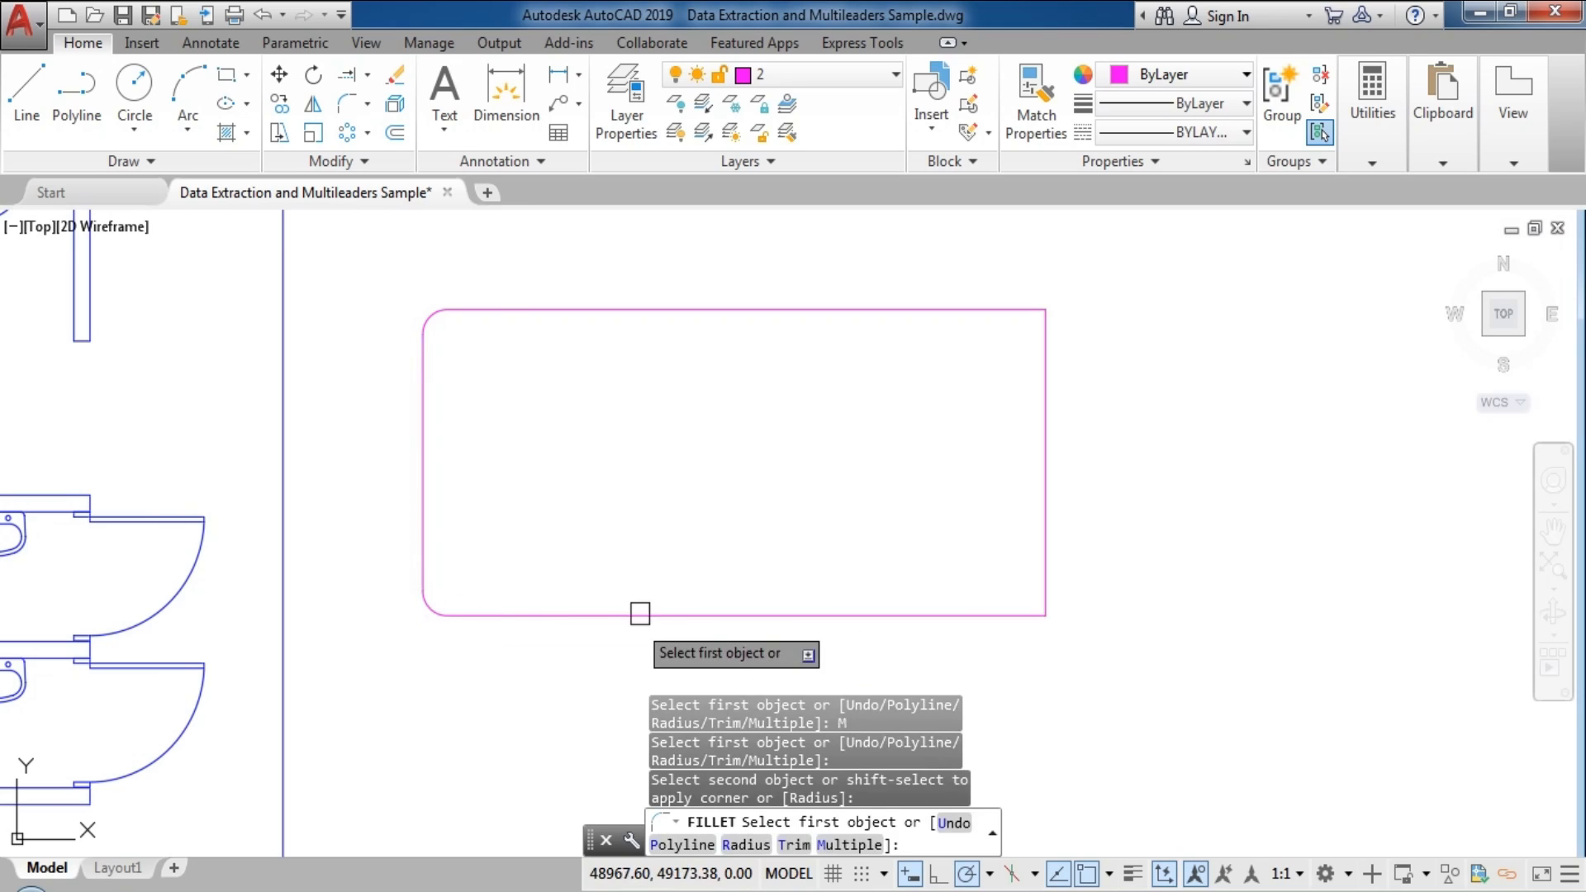
left_click(1005, 615)
left_click(1044, 555)
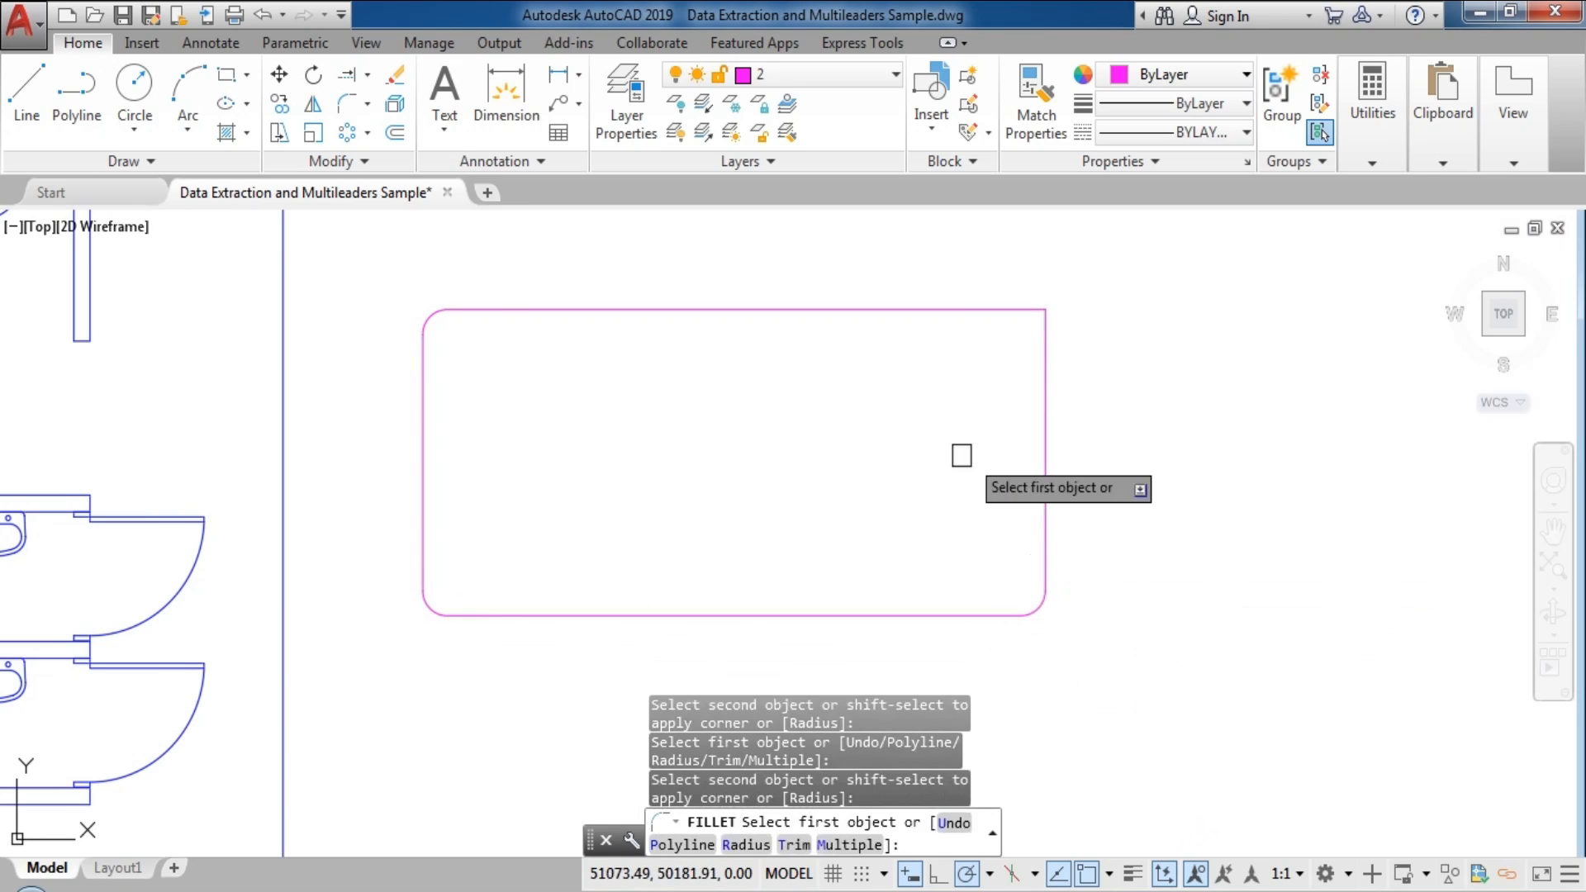
scroll(816, 441, "down", 2)
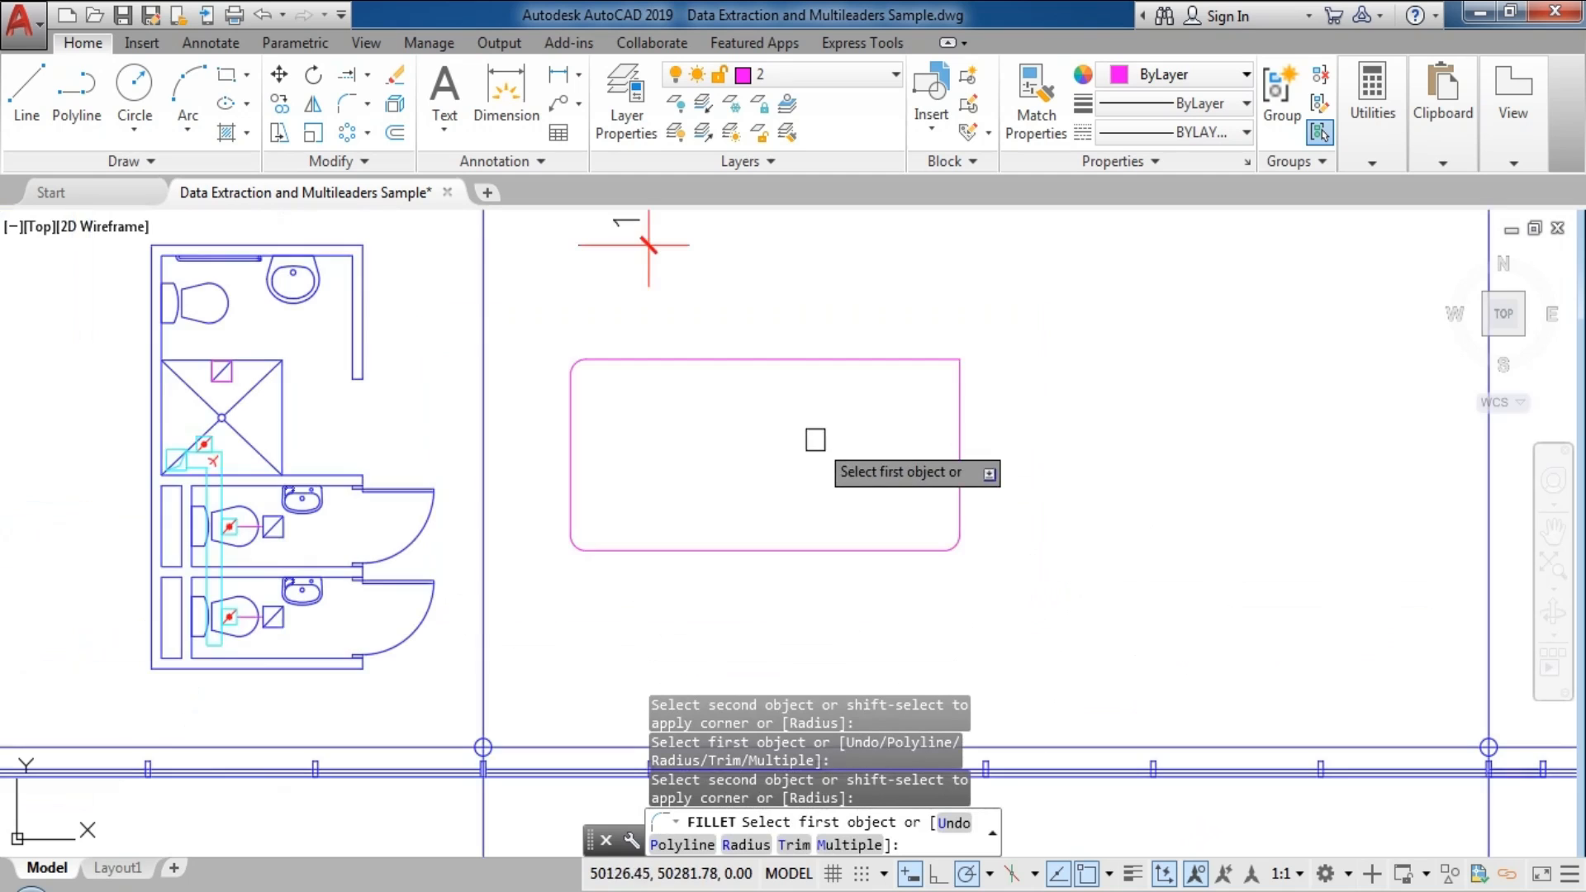
left_click(967, 394)
left_click(937, 360)
key("Escape")
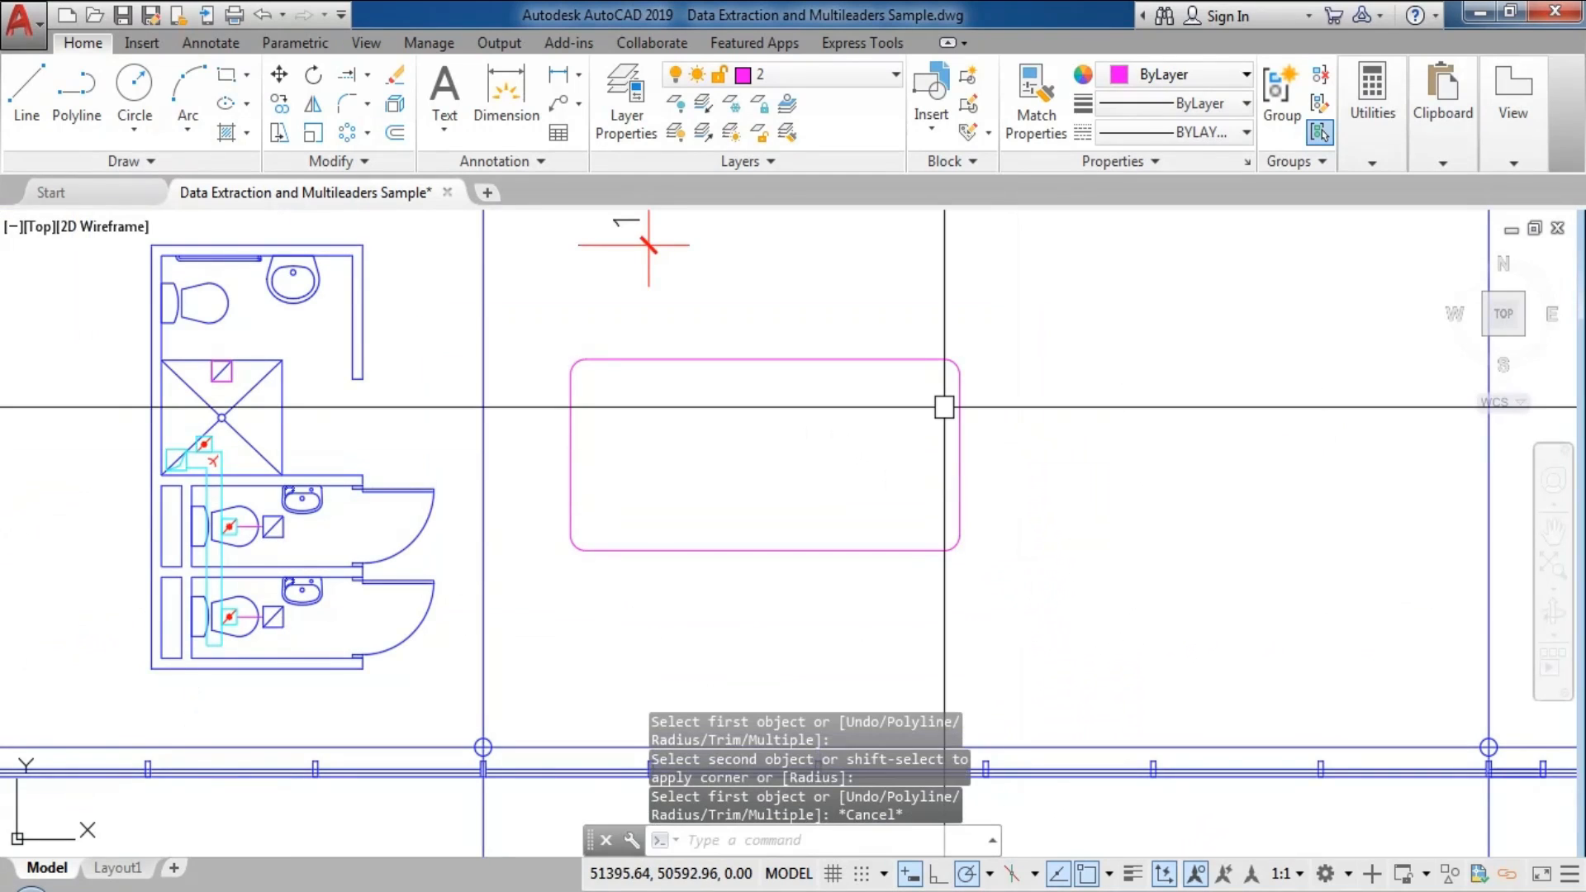
- Undo all of the rectangle's corner fillets so that every corner is square
scroll(944, 419, "up", 2)
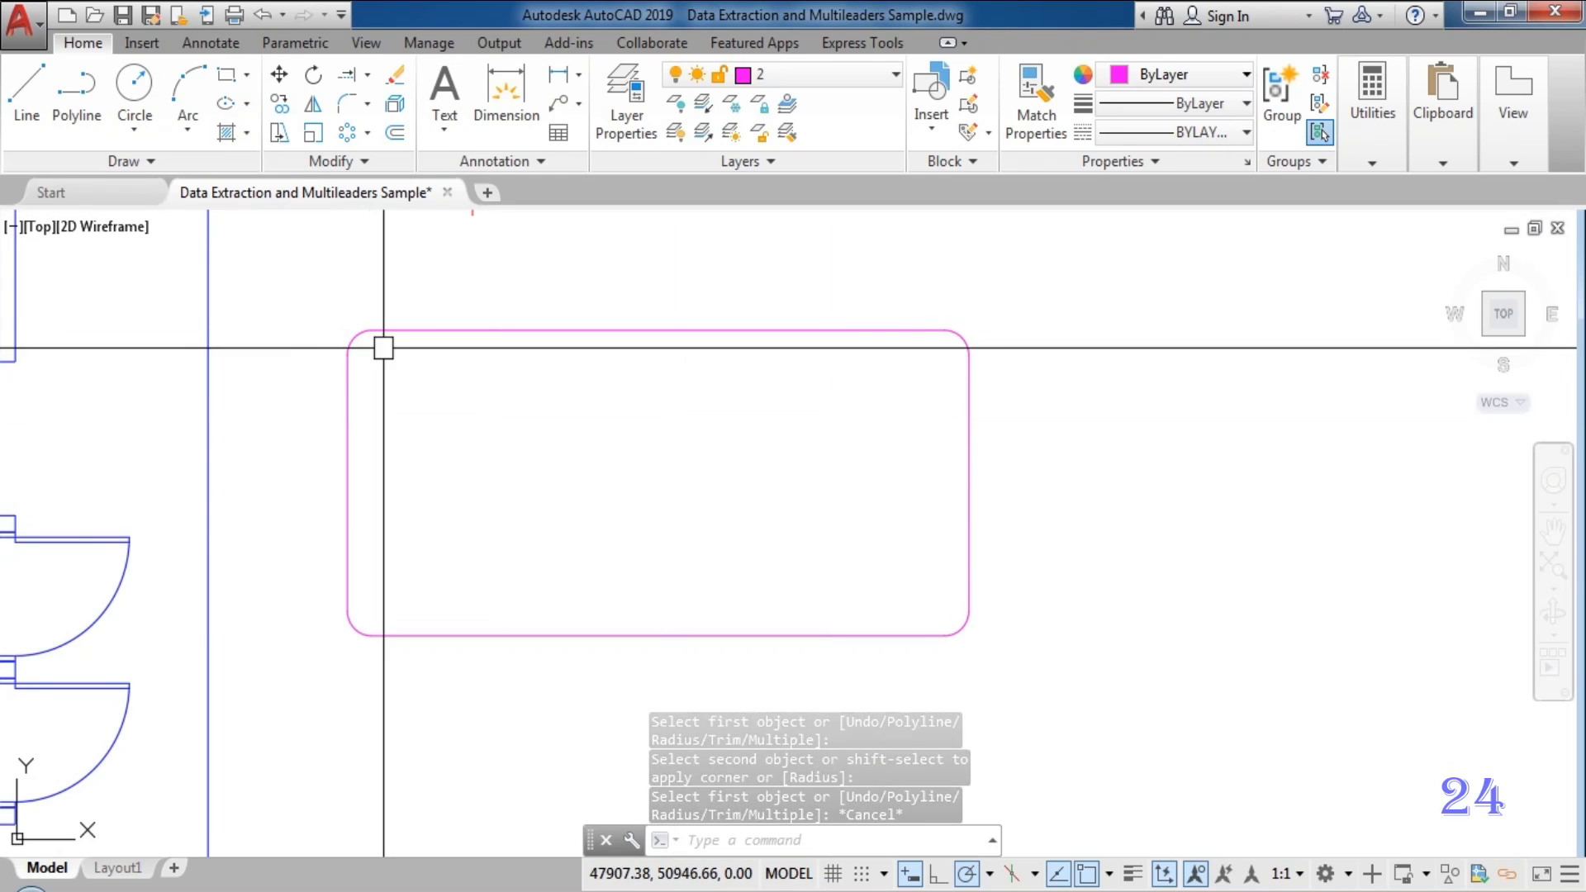
left_click(263, 15)
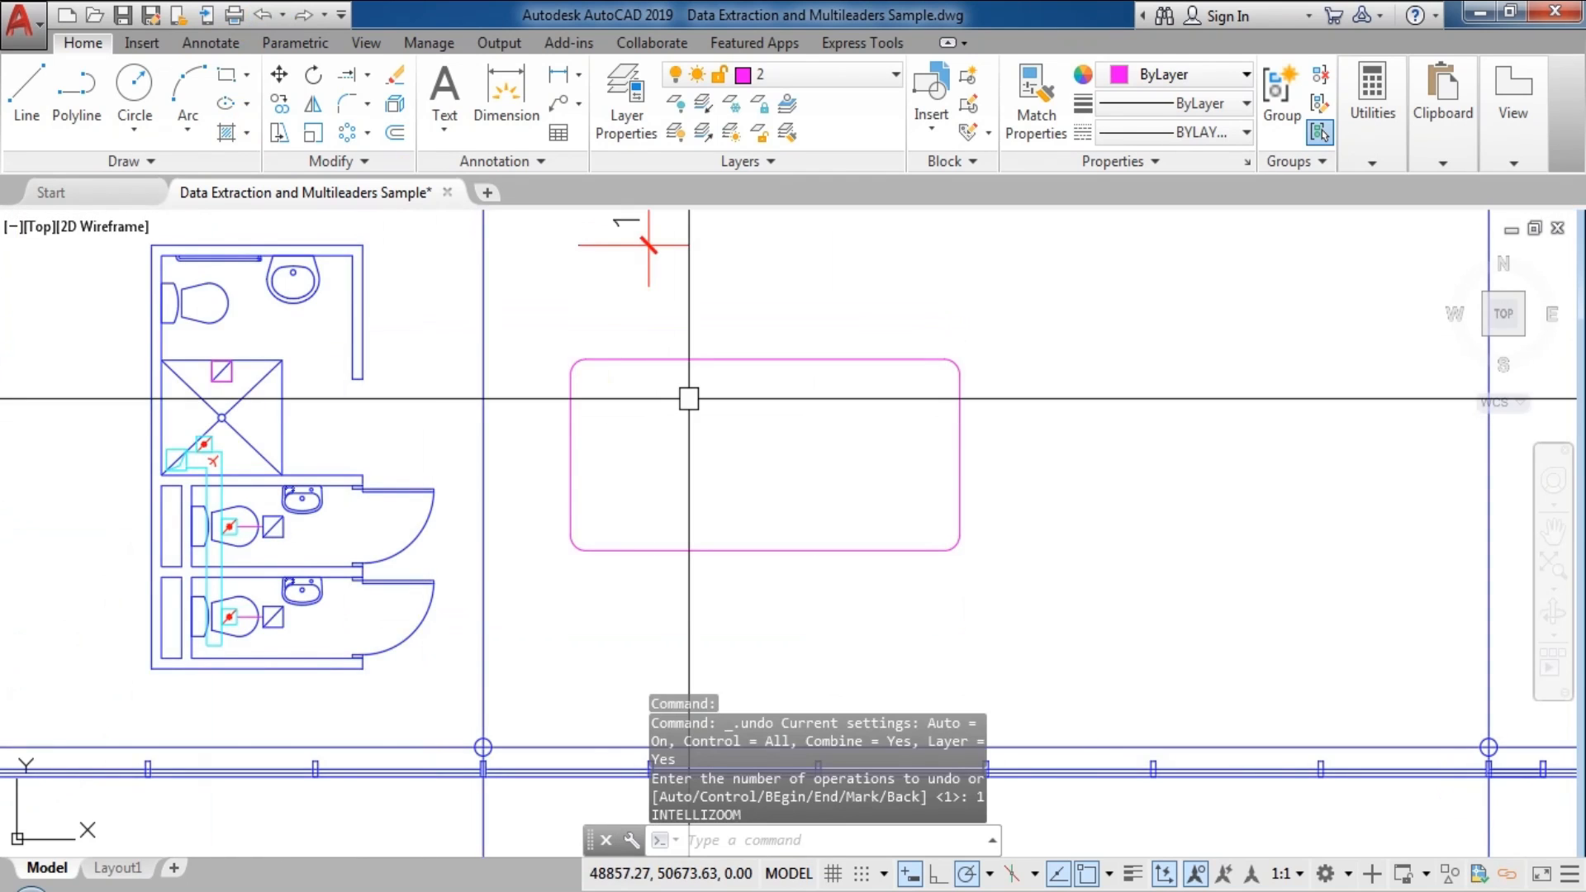
scroll(647, 379, "up", 2)
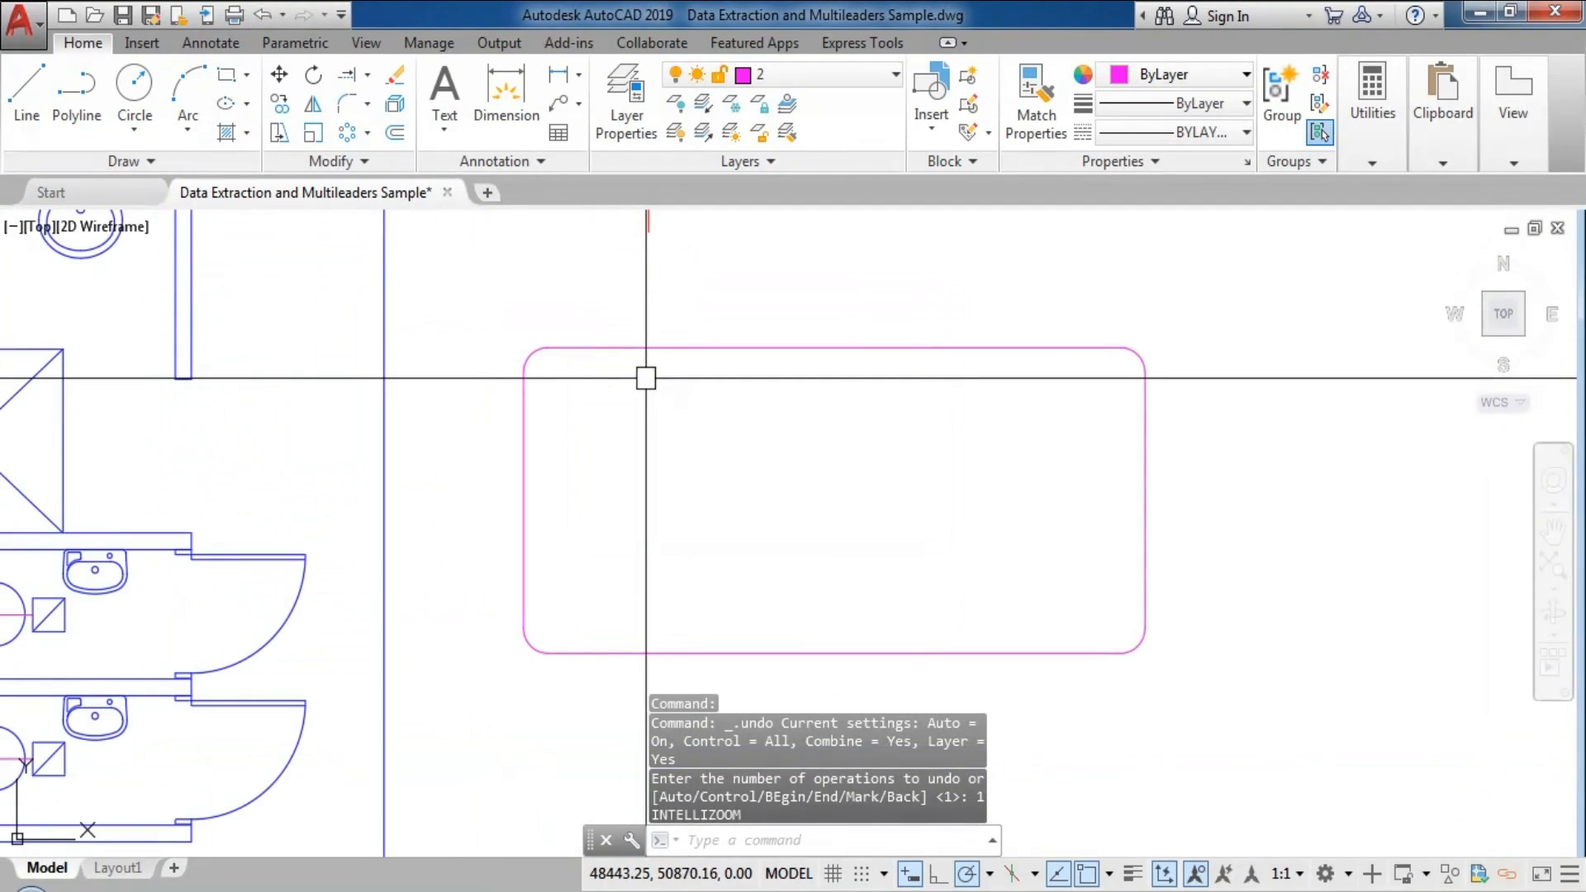
key("ctrl+z")
key("ctrl+z")
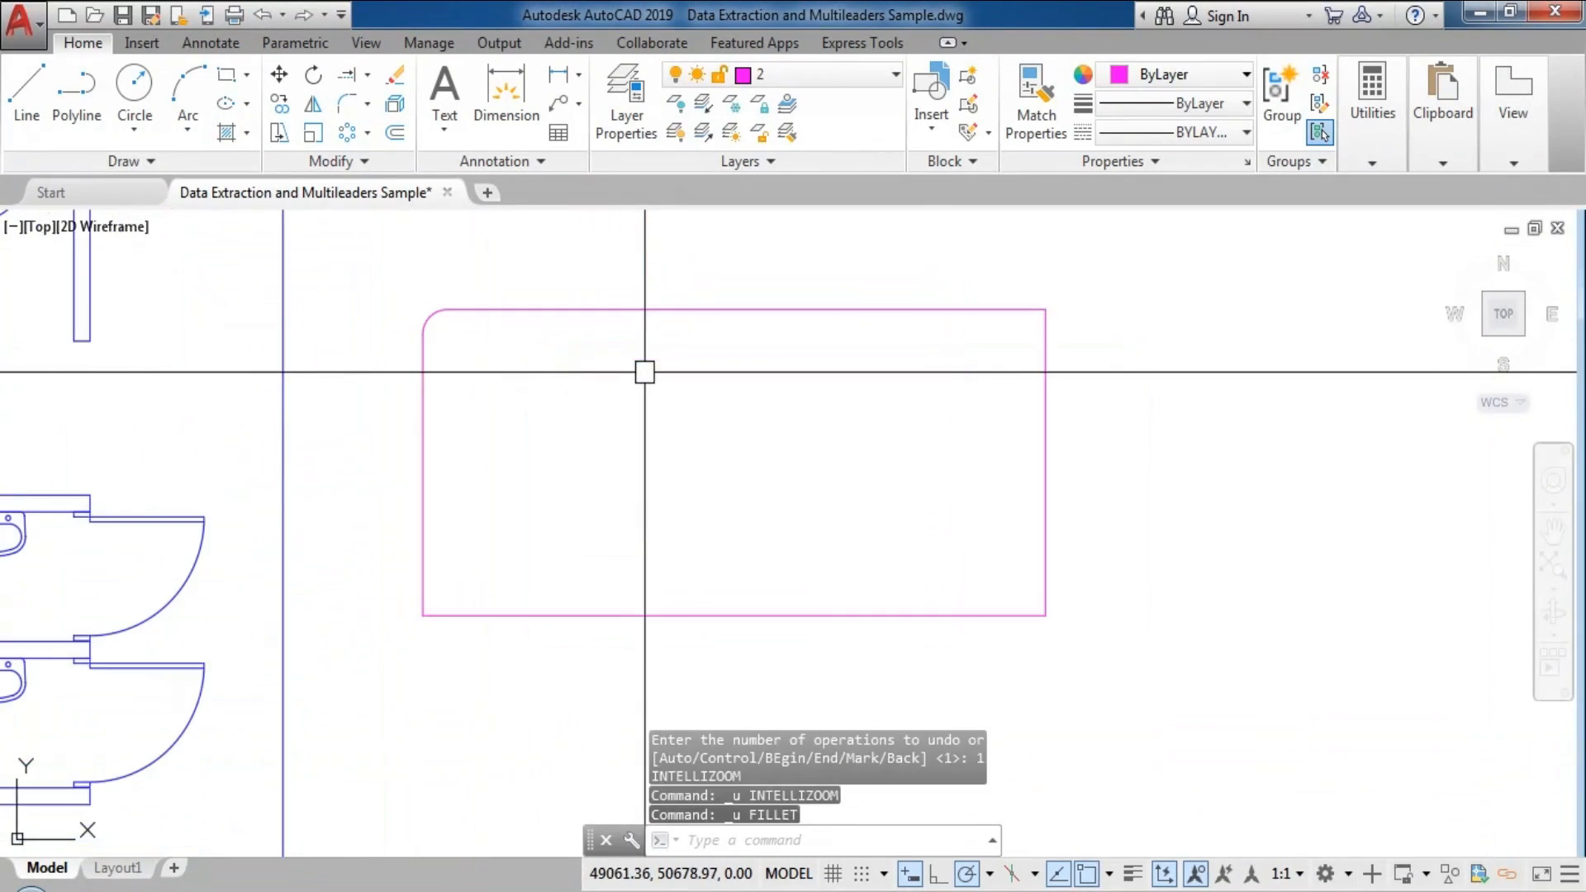
key("ctrl+z")
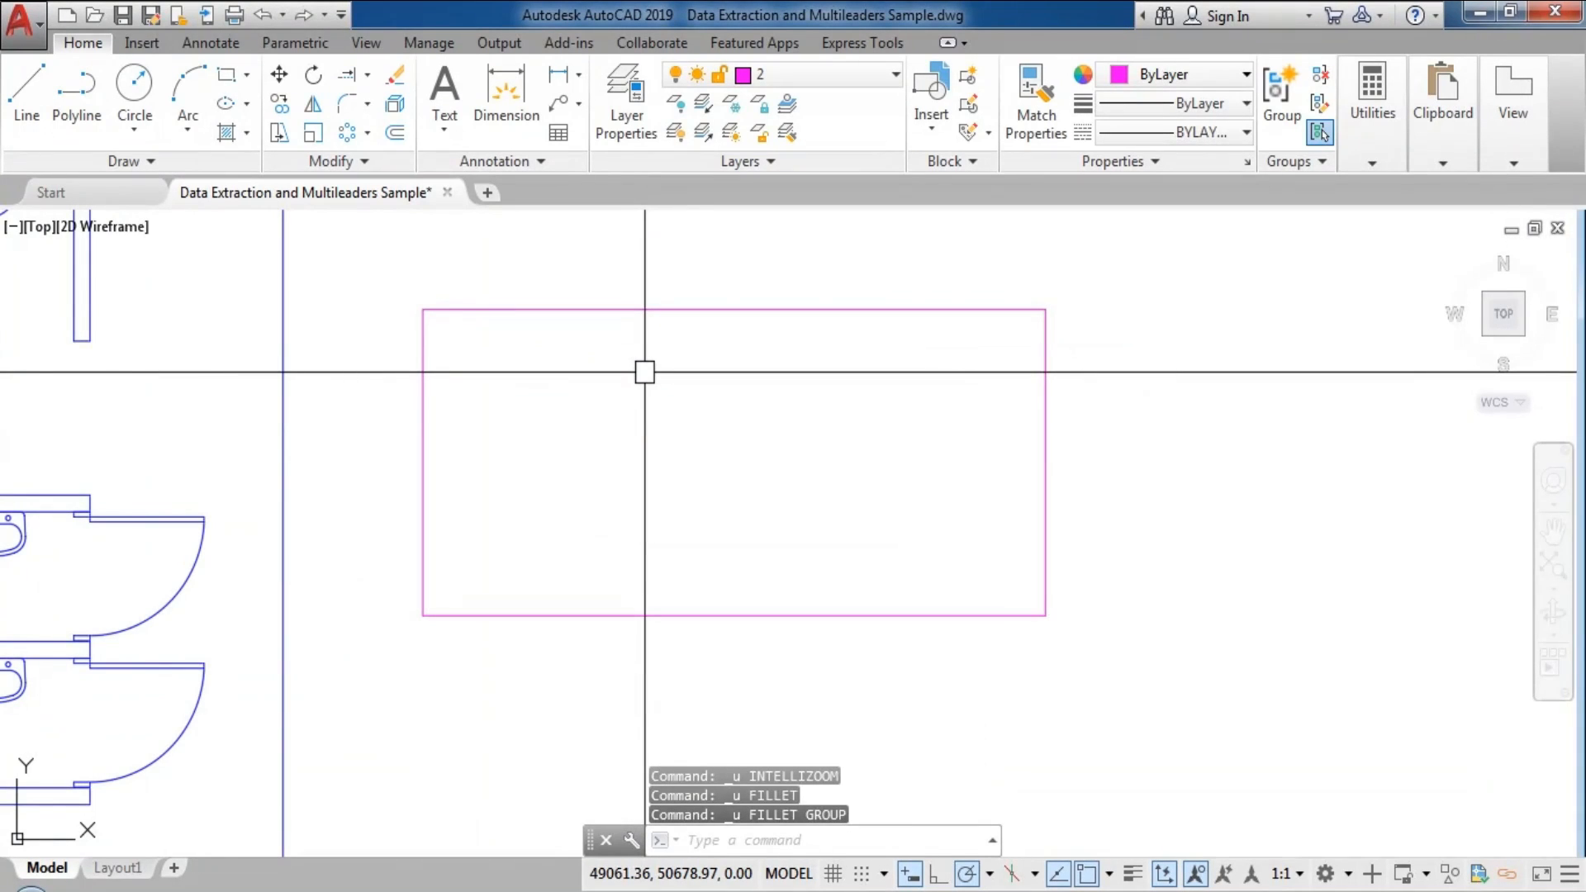
key("ctrl+y")
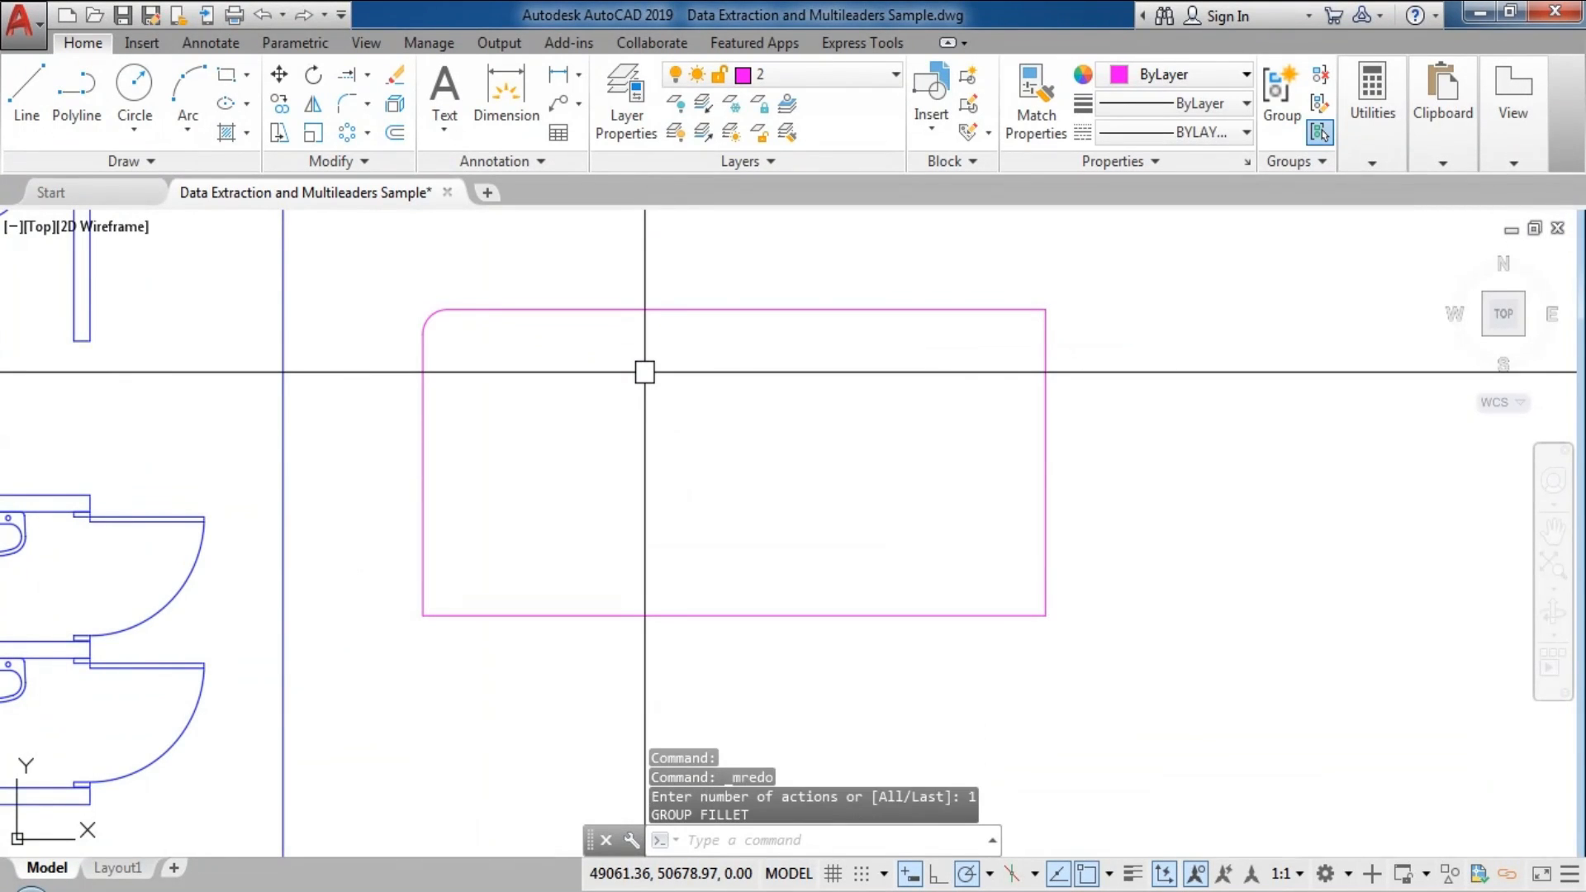
key("ctrl+z")
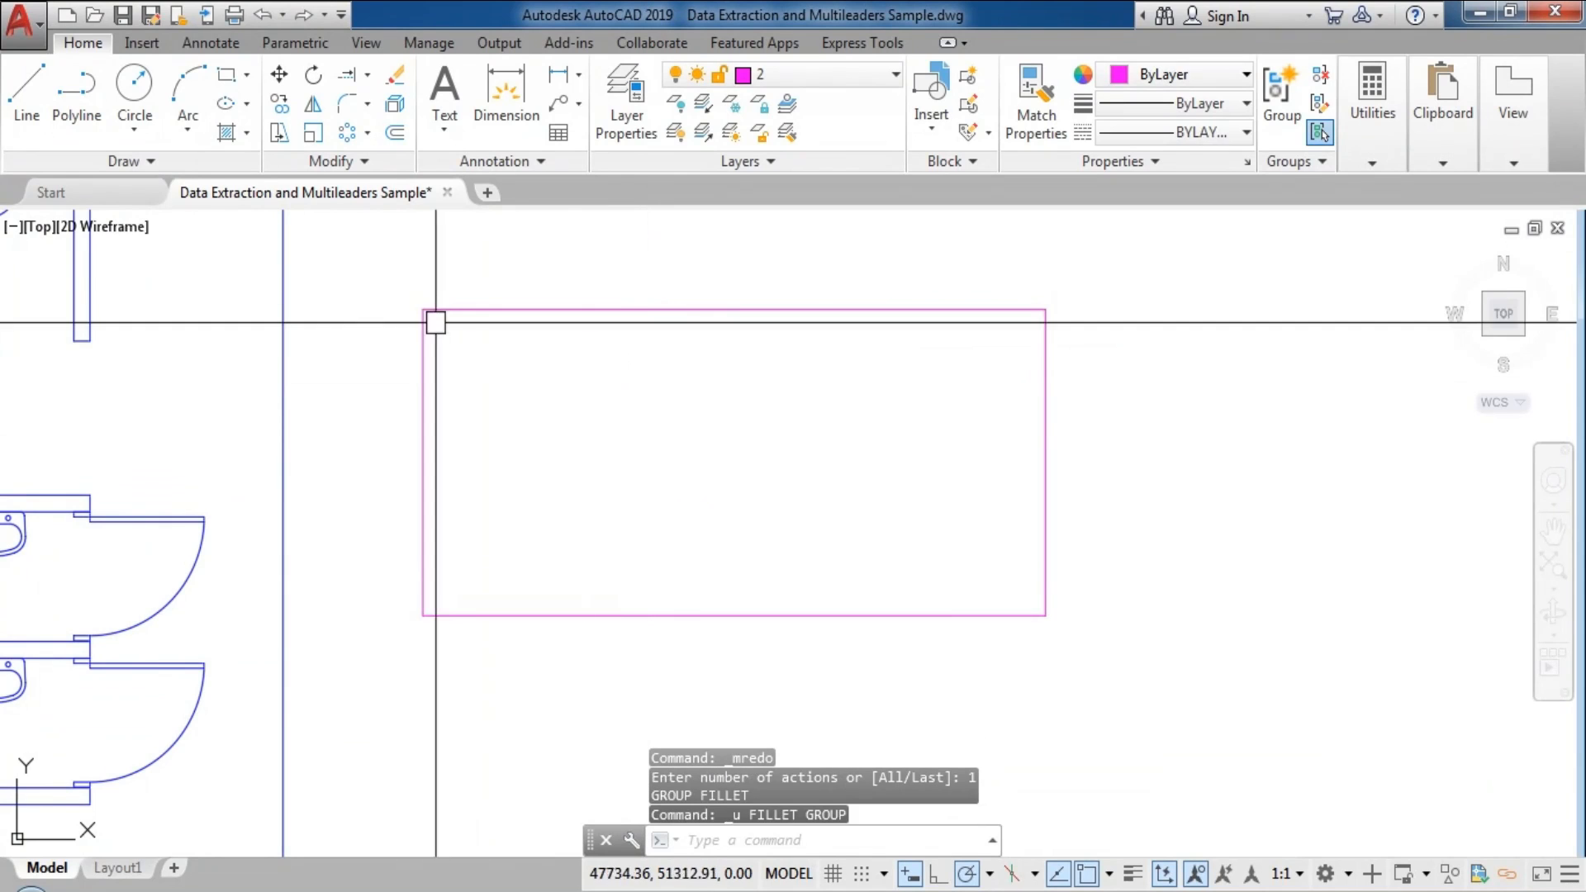
- Fillet all four corners of the rectangle at once with the Polyline option, keeping the radius at 150
left_click(346, 104)
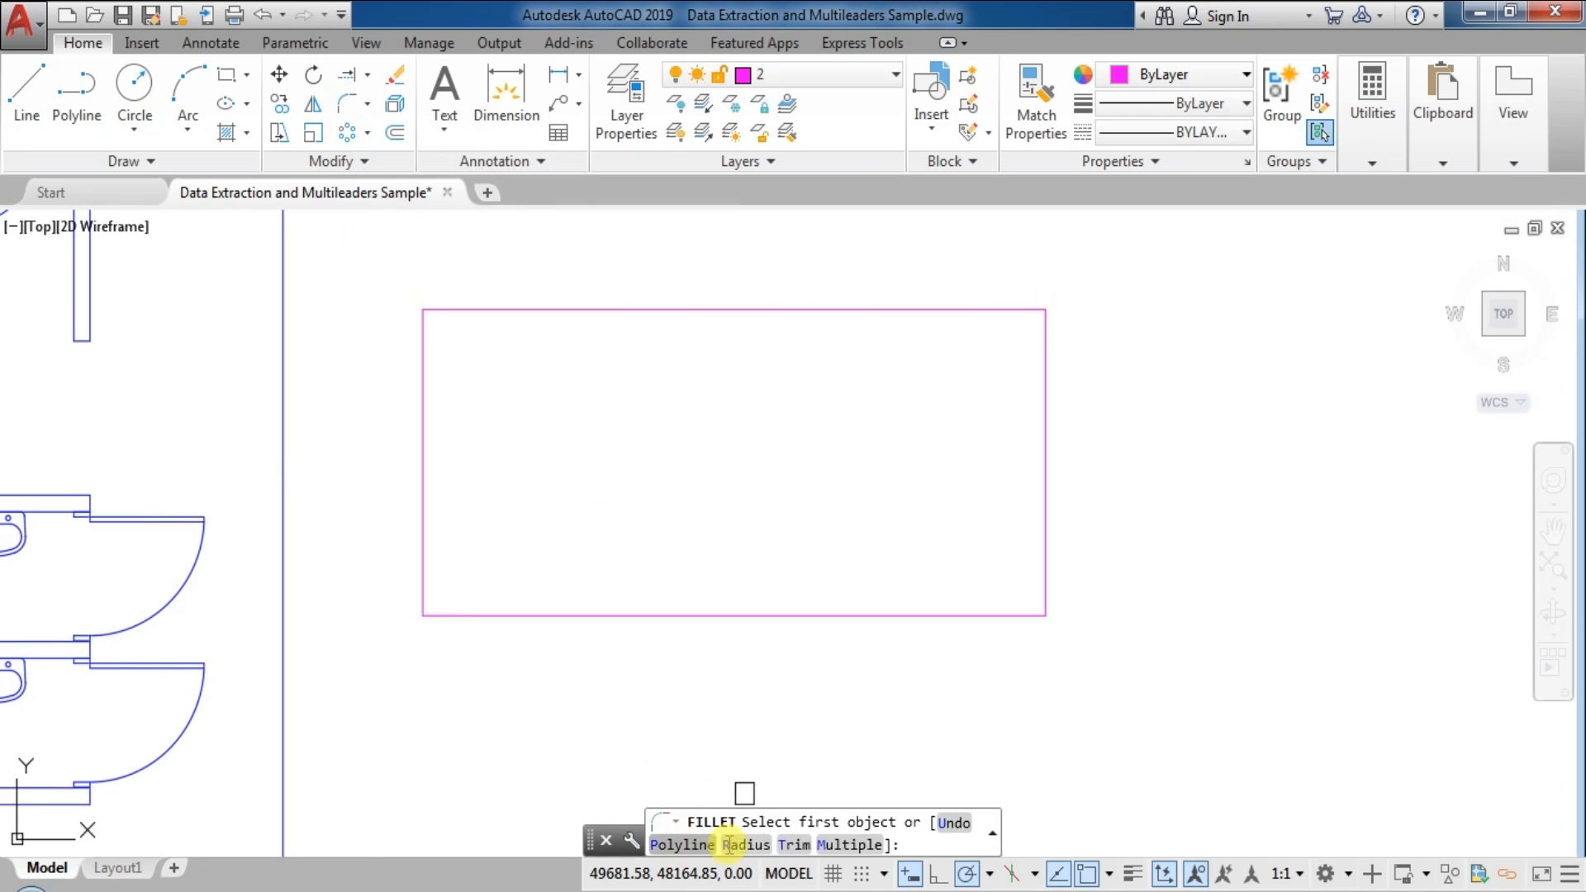
type("r")
key("Return")
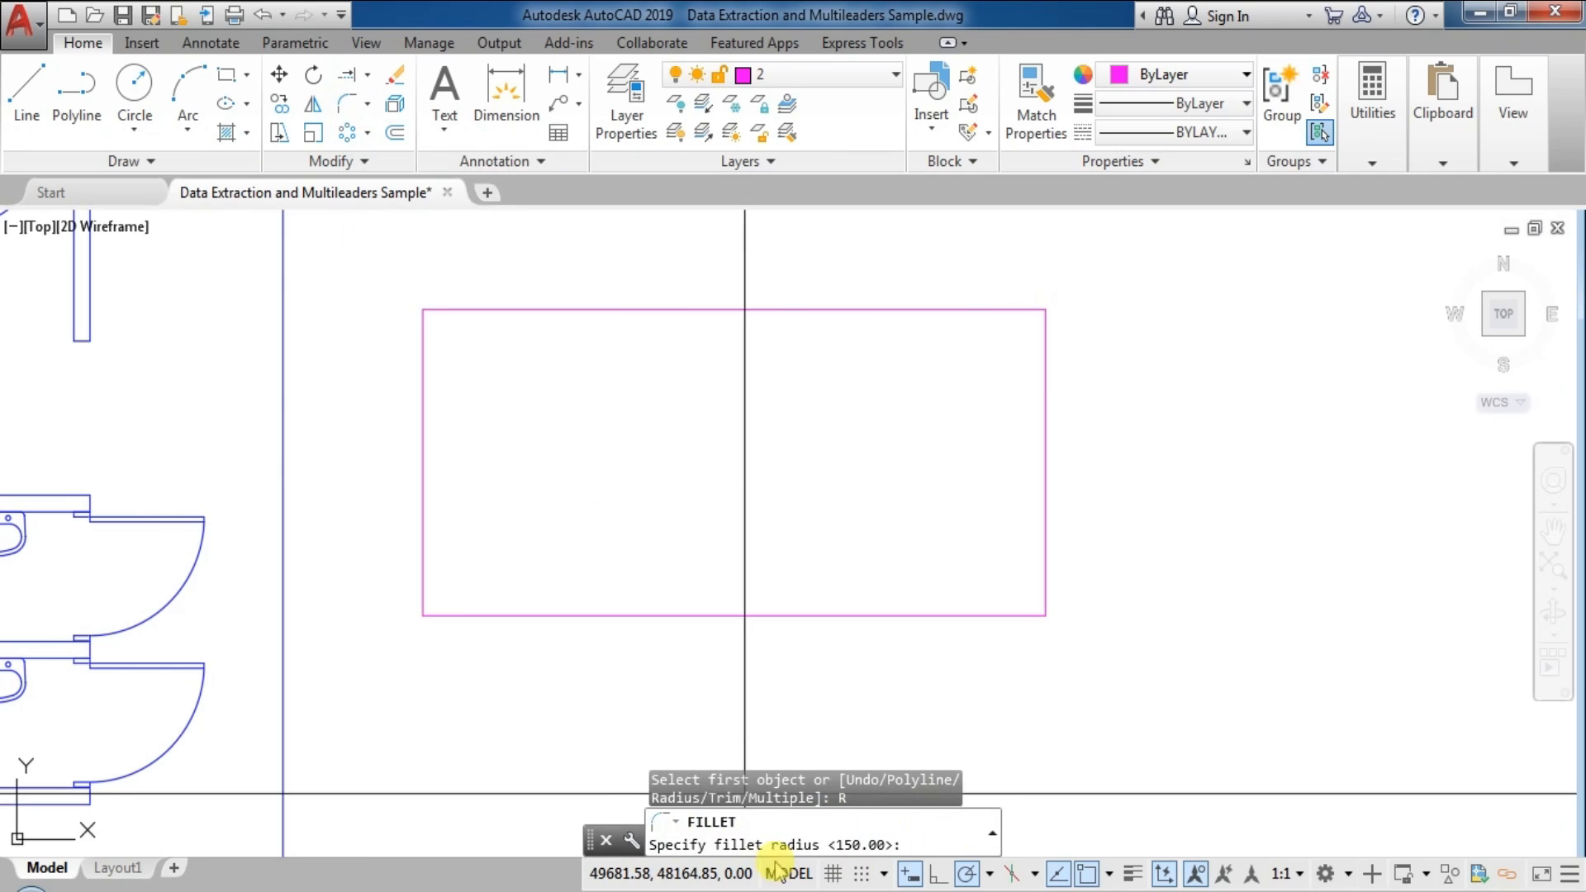
key("Return")
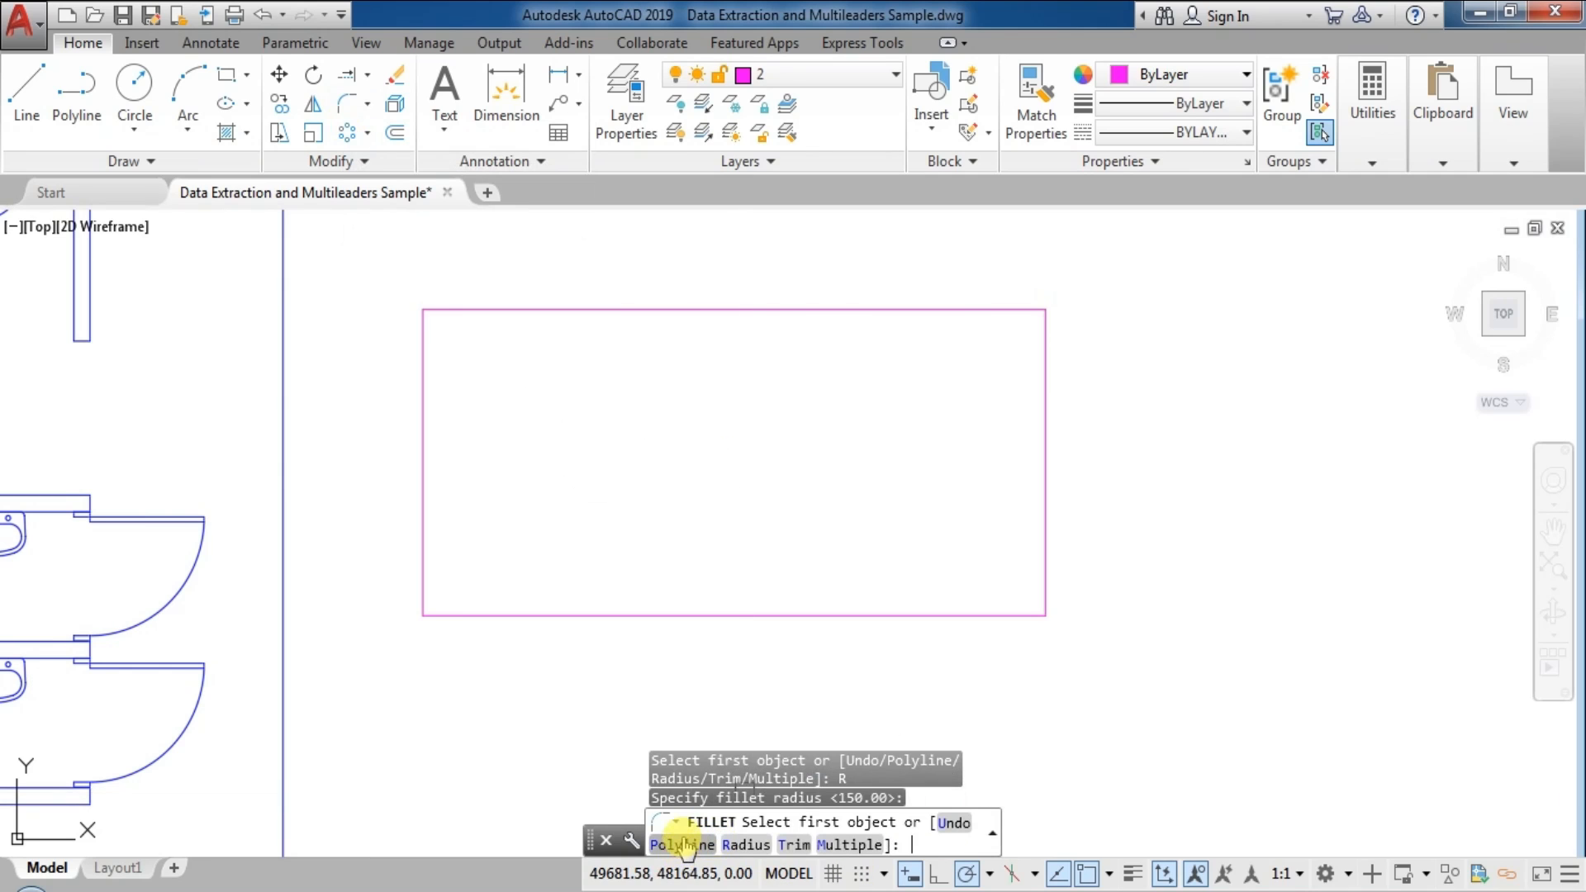
left_click(695, 845)
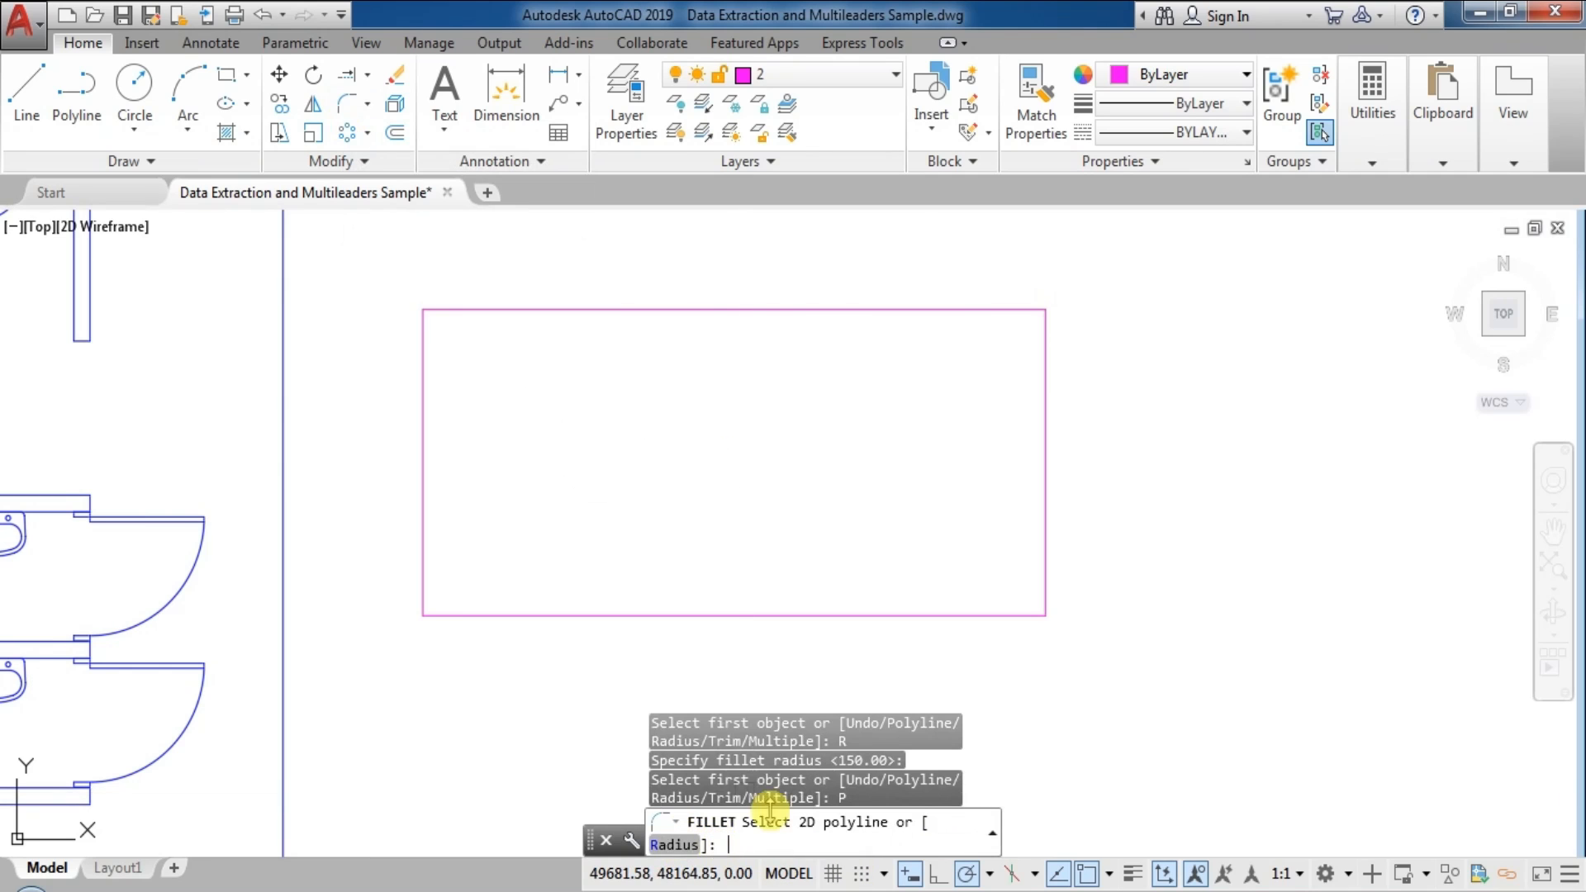
left_click(708, 308)
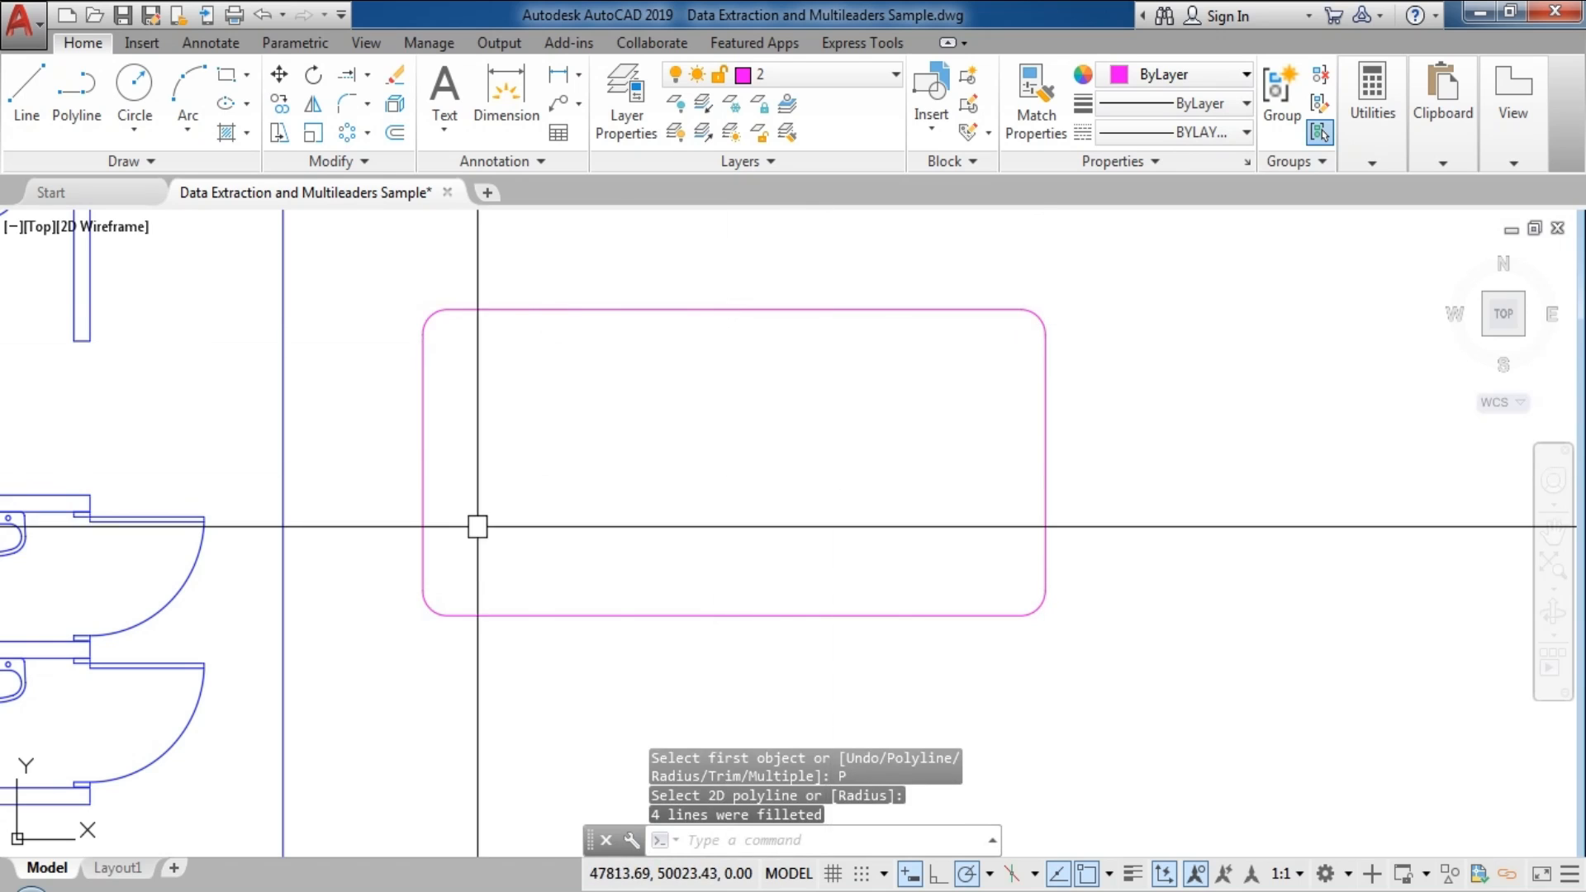
- Restore square corners at the rectangle's upper-left and lower-left by using Fillet's apply-corner selection on the adjoining sides
middle_click_drag(831, 495, 647, 496)
scroll(502, 447, "down", 2)
scroll(327, 359, "up", 2)
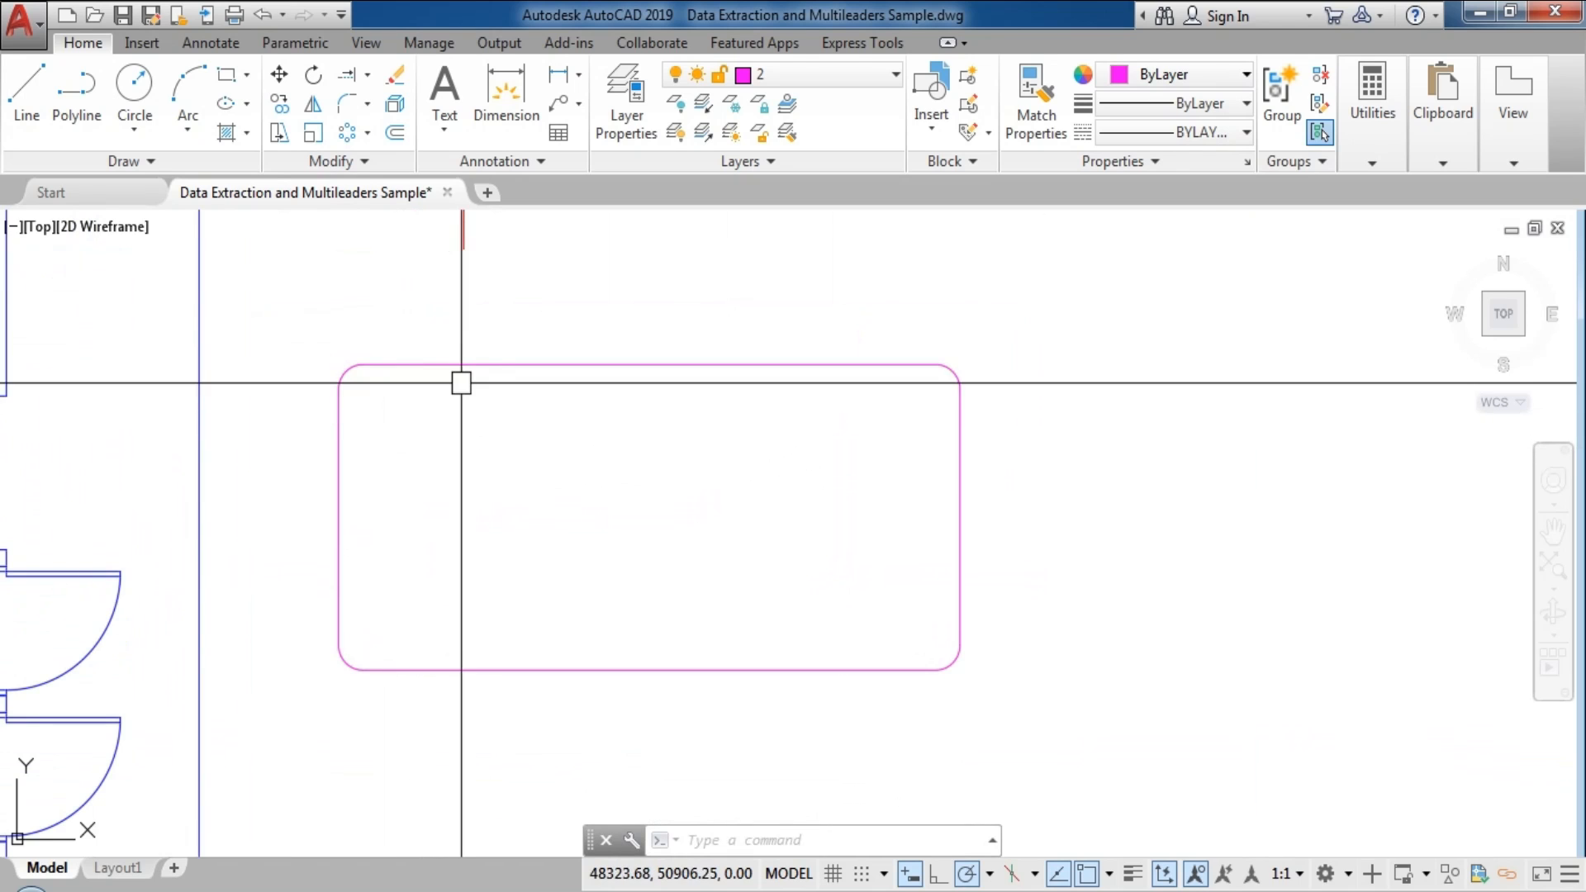
middle_click_drag(442, 442, 467, 379)
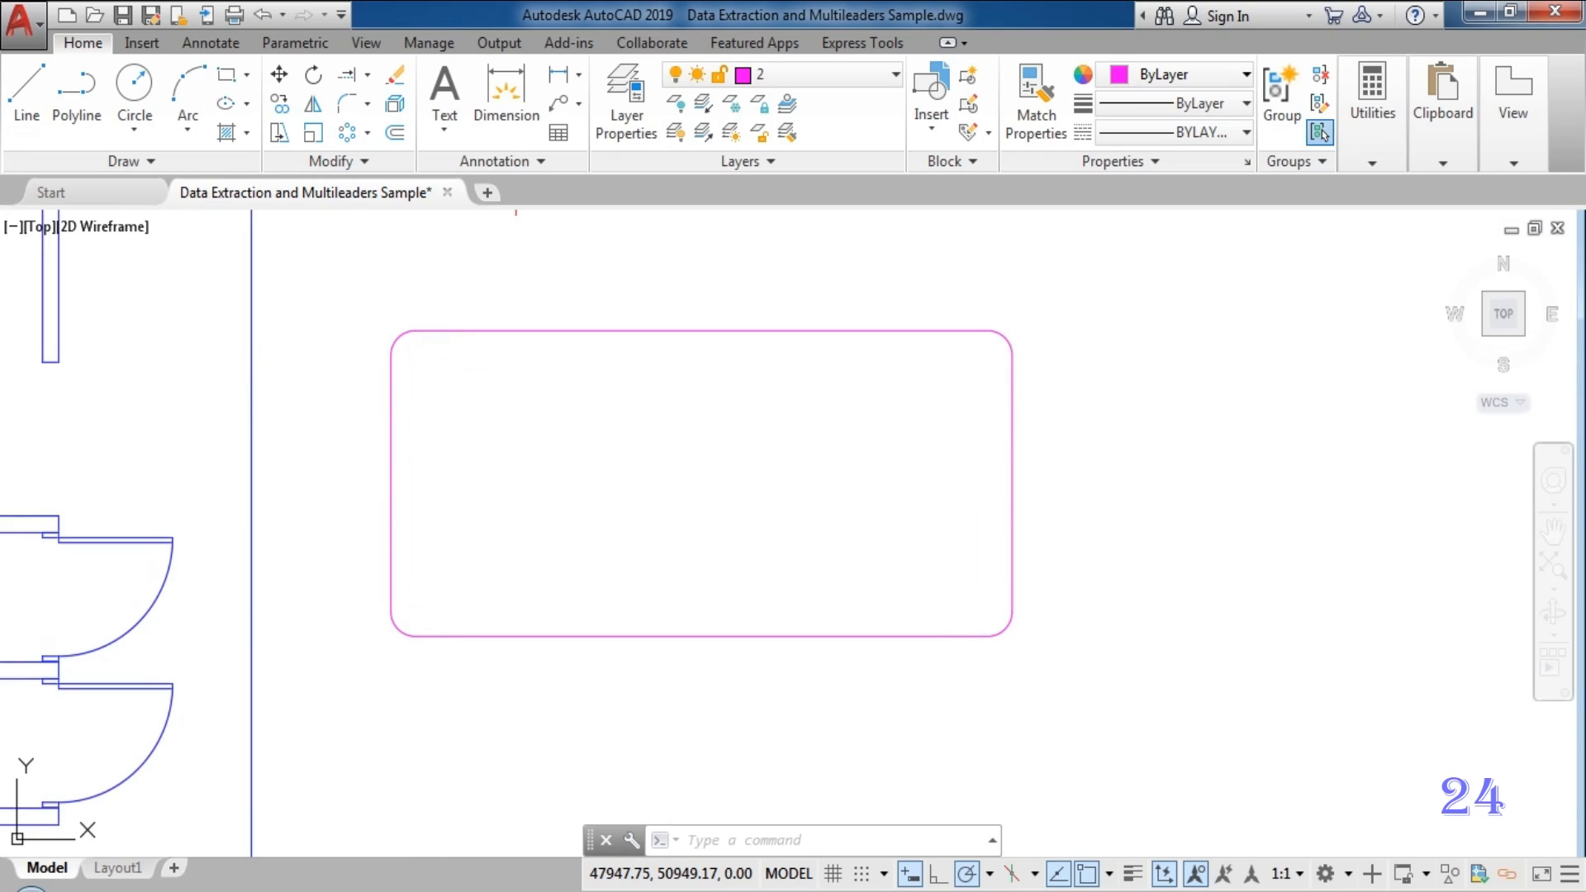
key("Return")
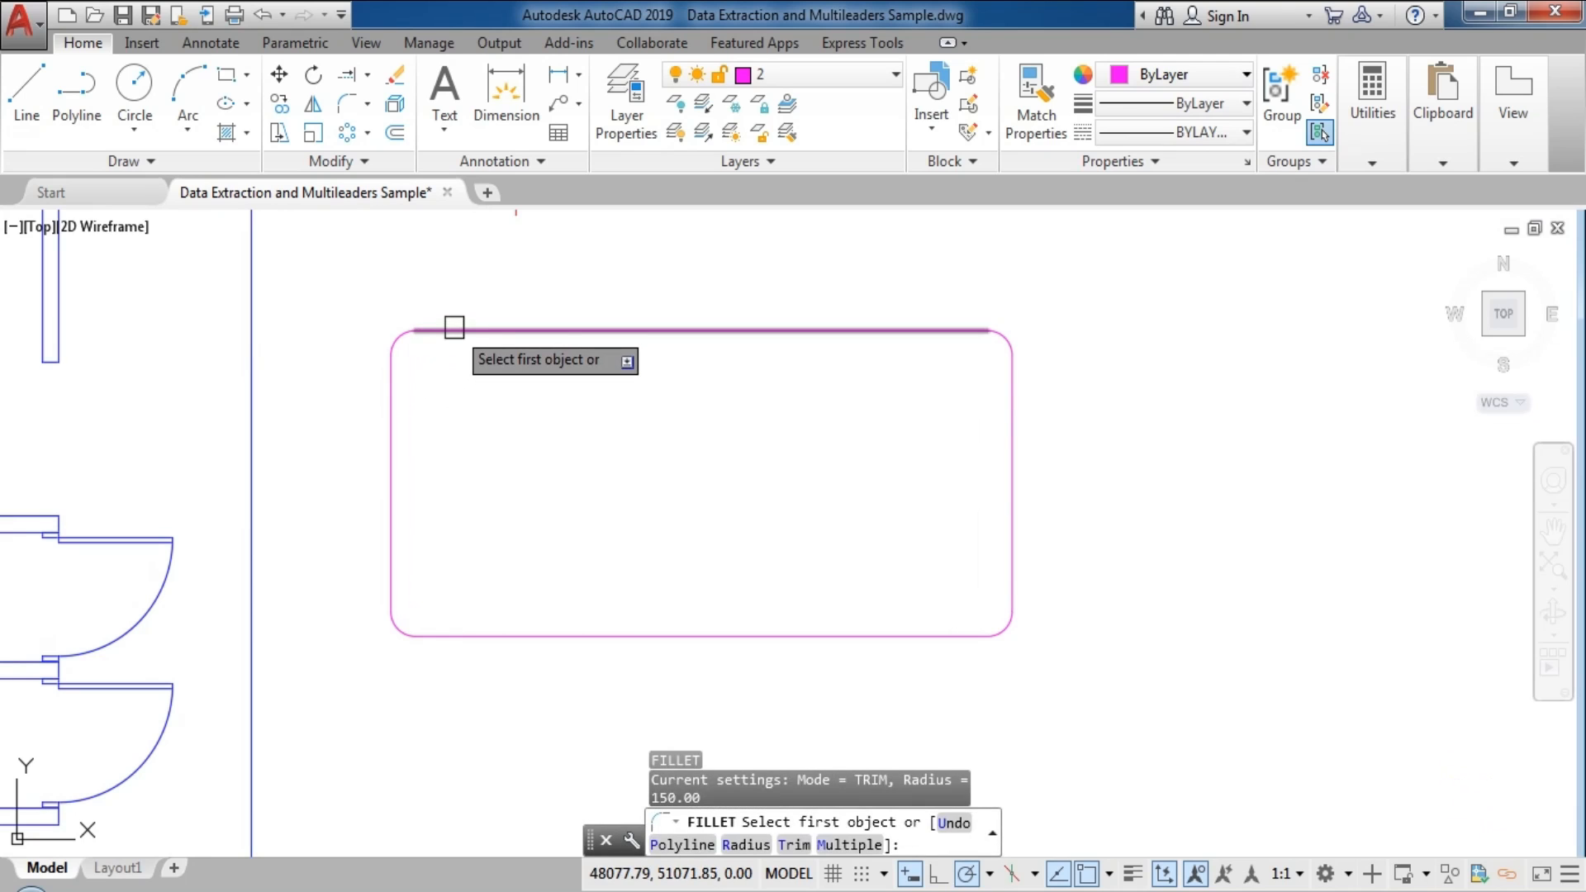
left_click(454, 327)
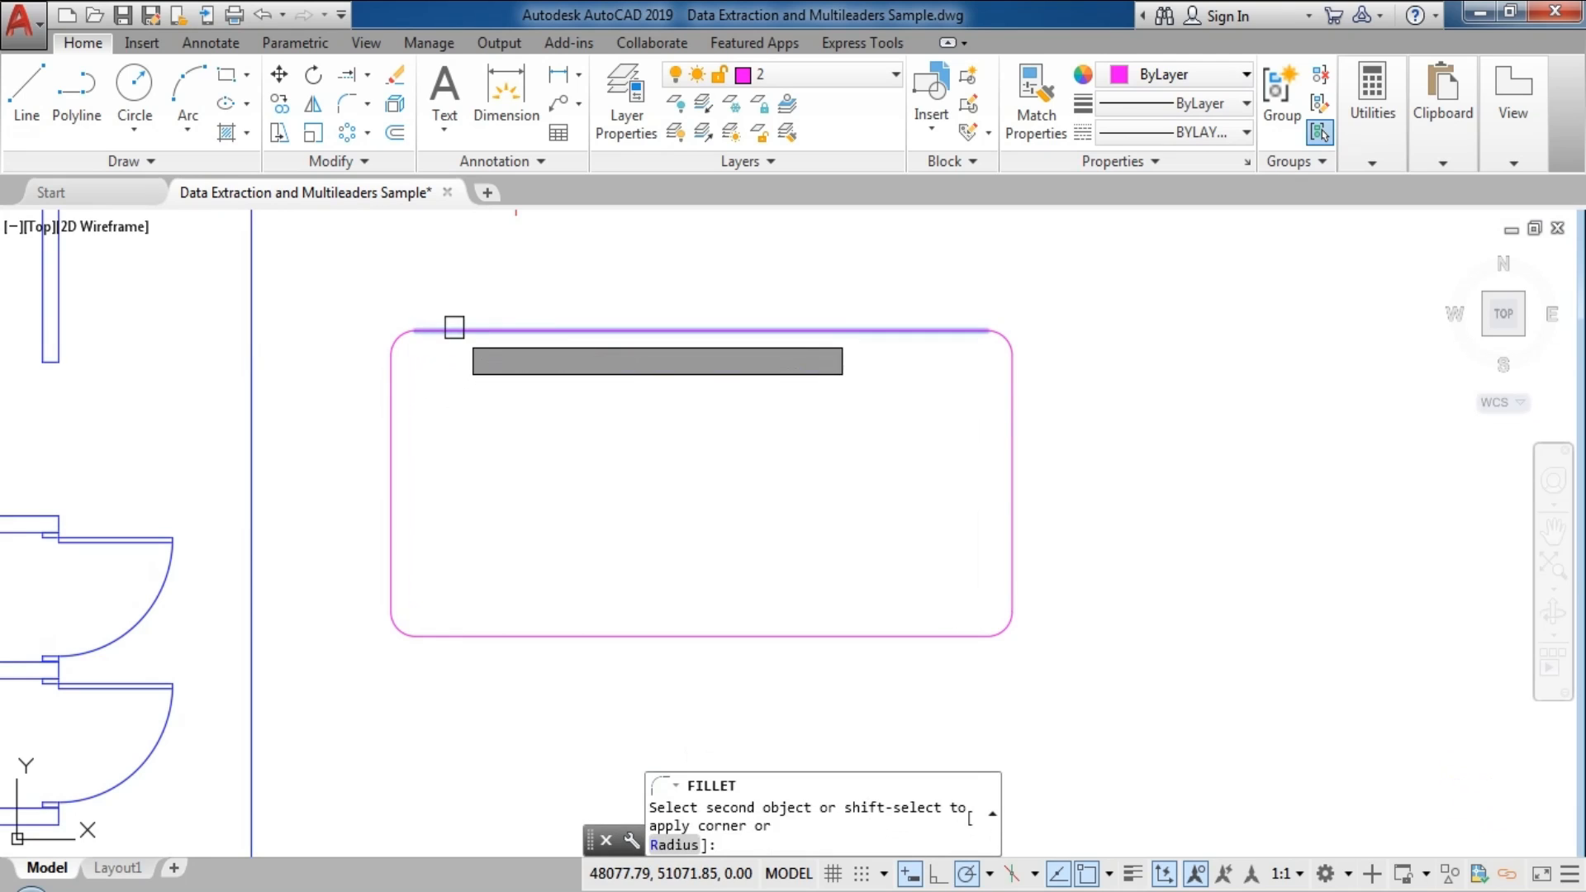
left_click(390, 399)
key("Return")
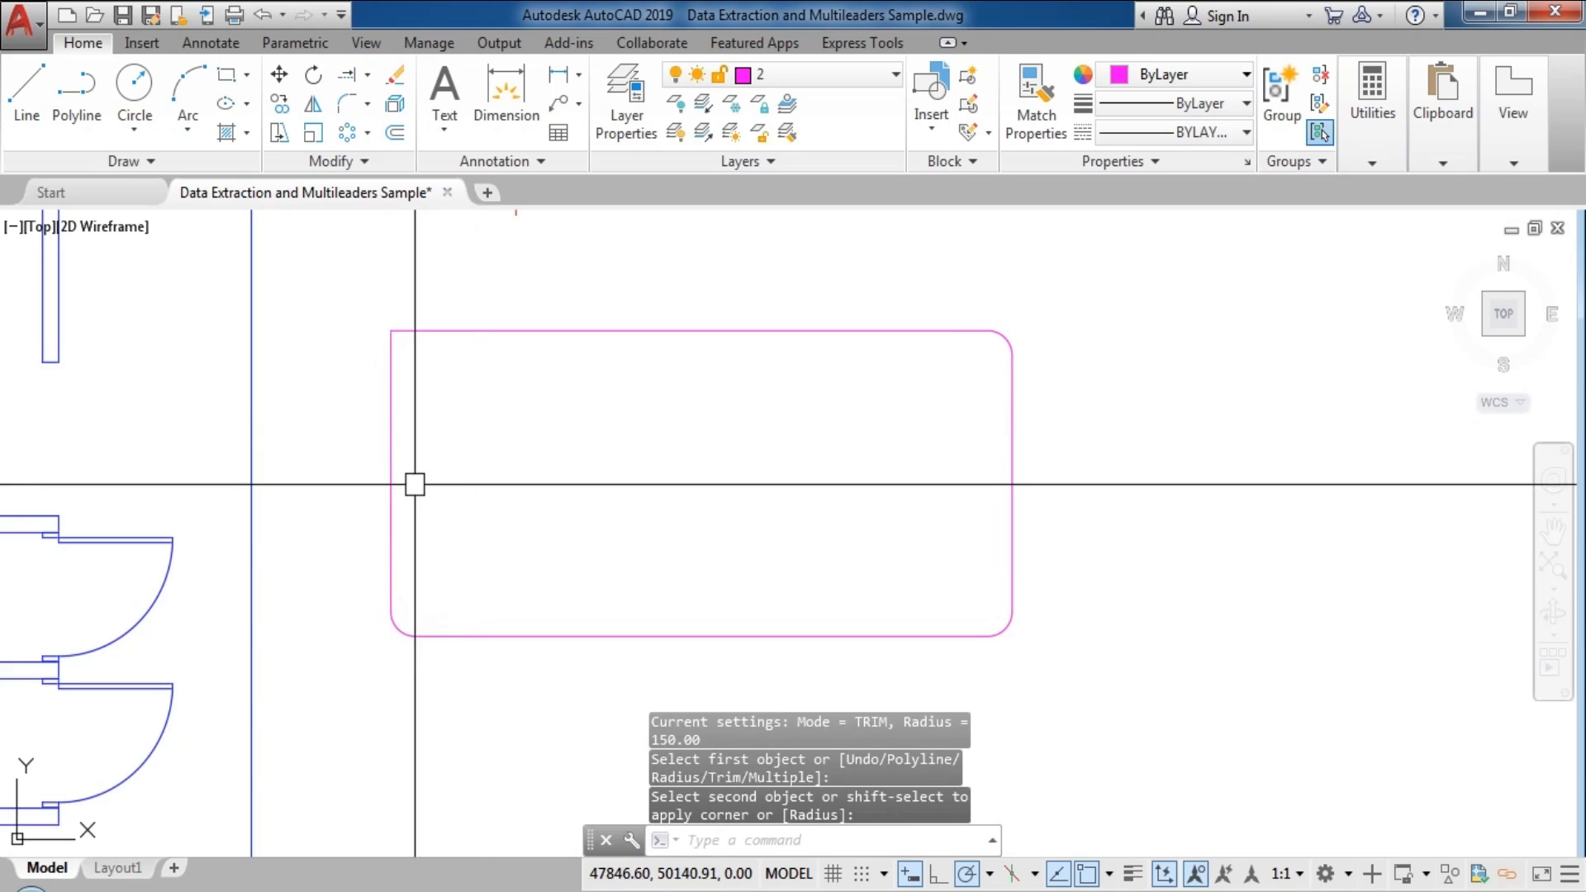
left_click(383, 522)
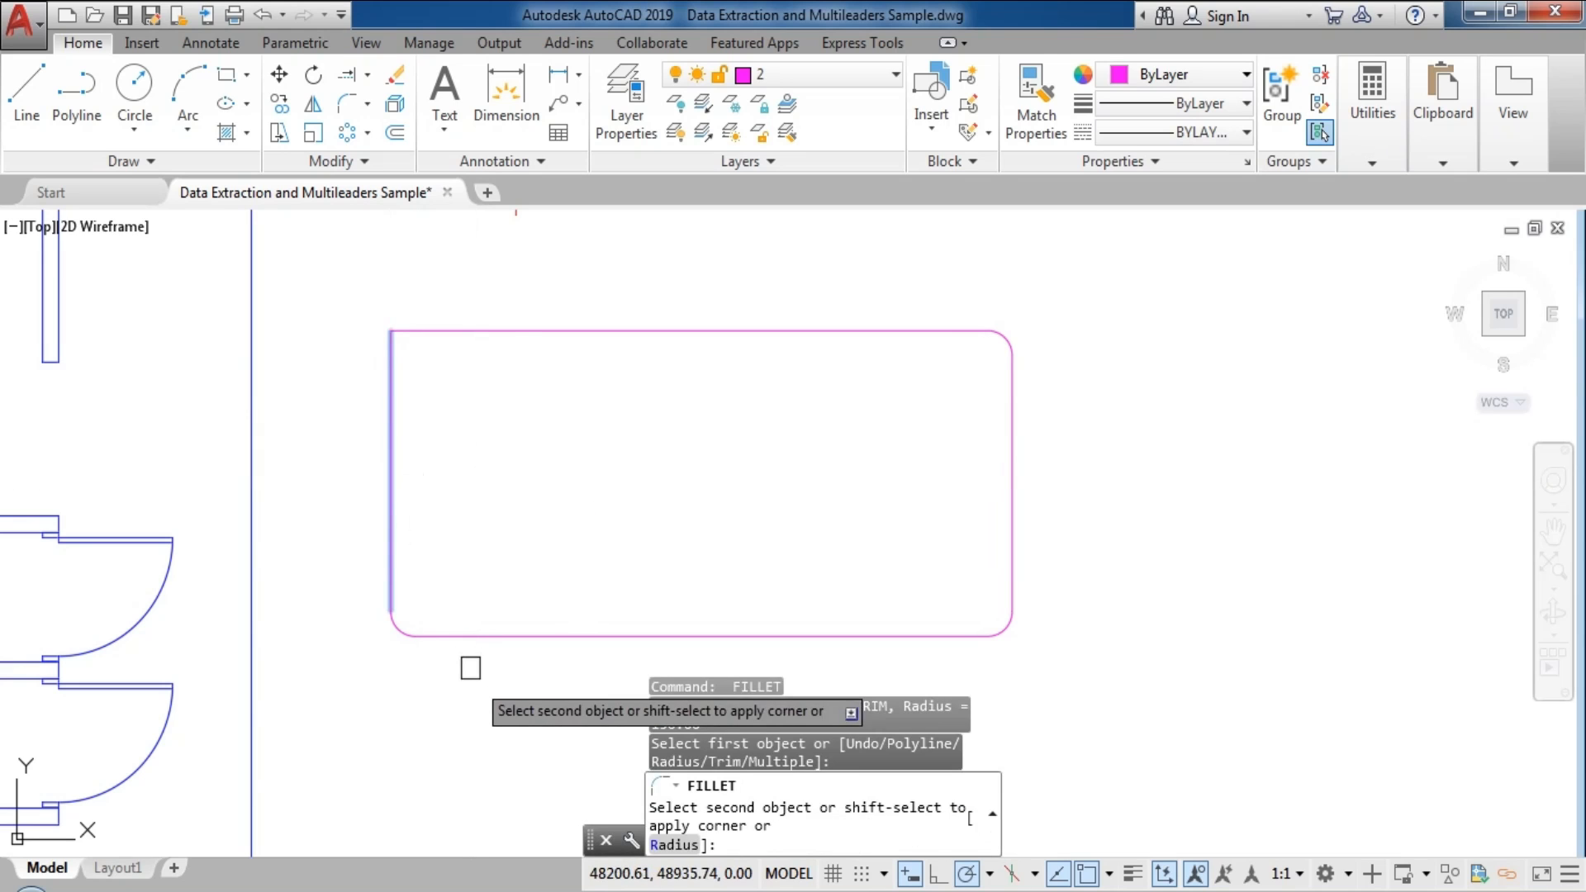
left_click(476, 645)
- Restore square corners at the rectangle's lower-right and upper-right using Fillet's Multiple option and apply-corner selection on the adjoining sides
key("Return")
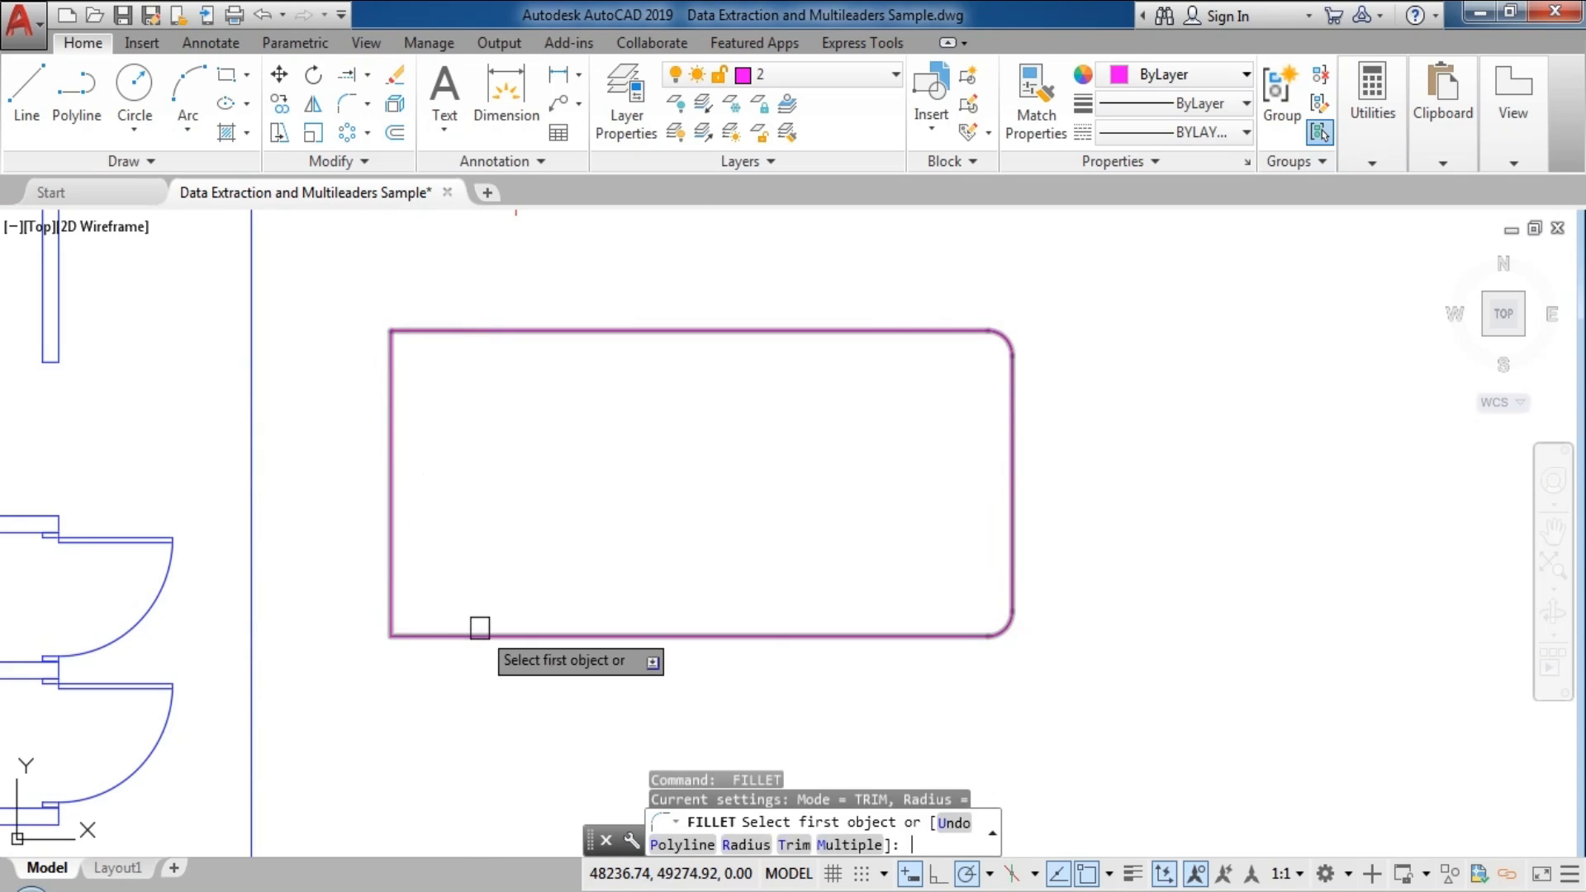
left_click(849, 845)
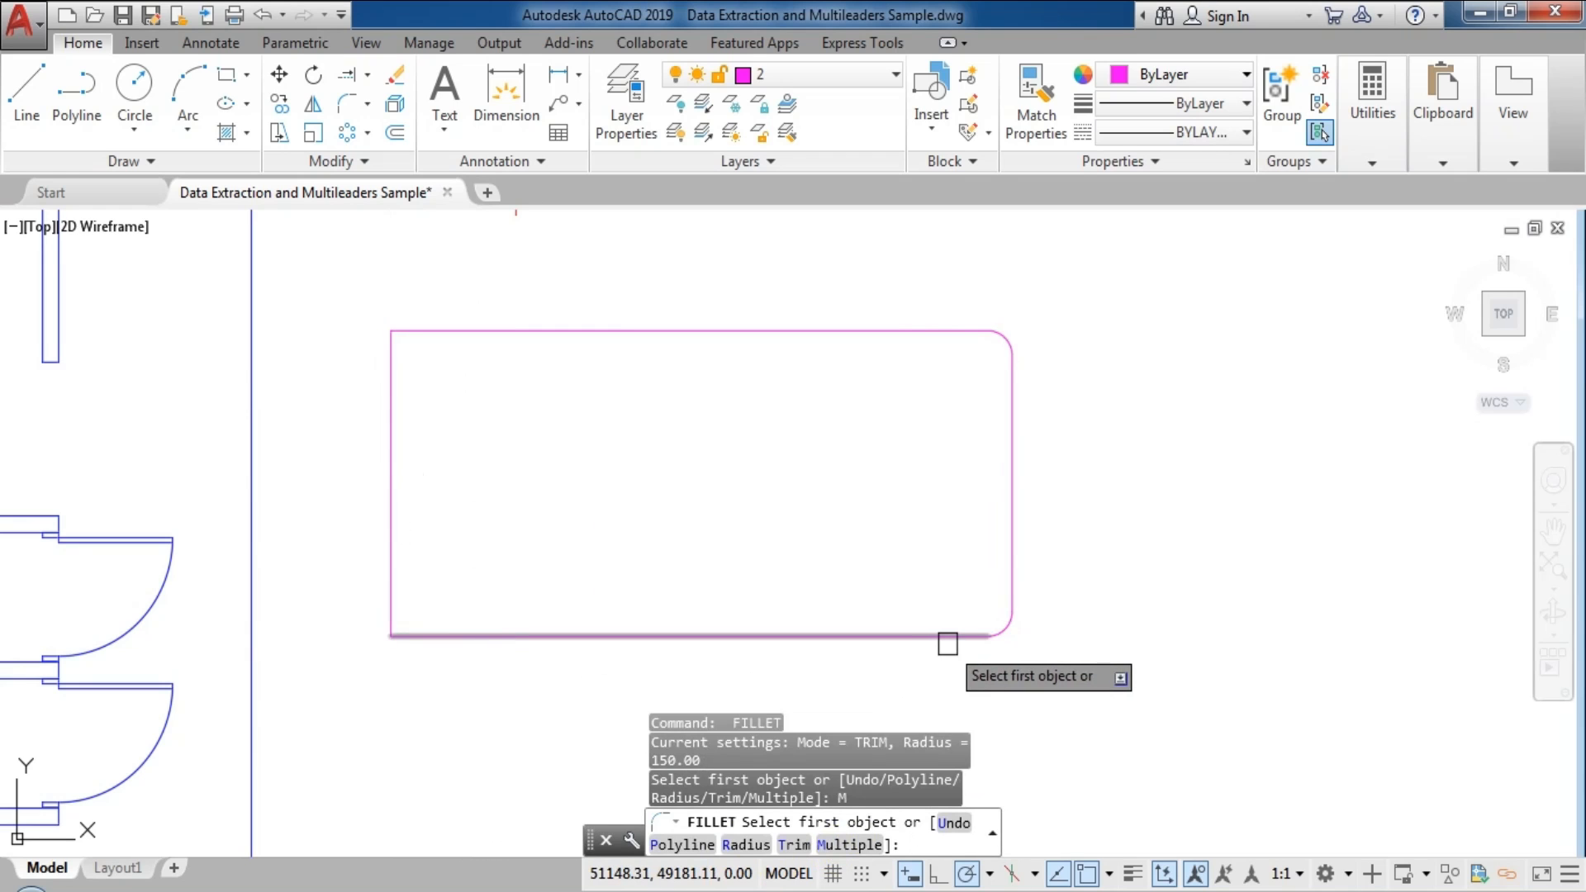
left_click(948, 644)
left_click(1014, 521, "shift")
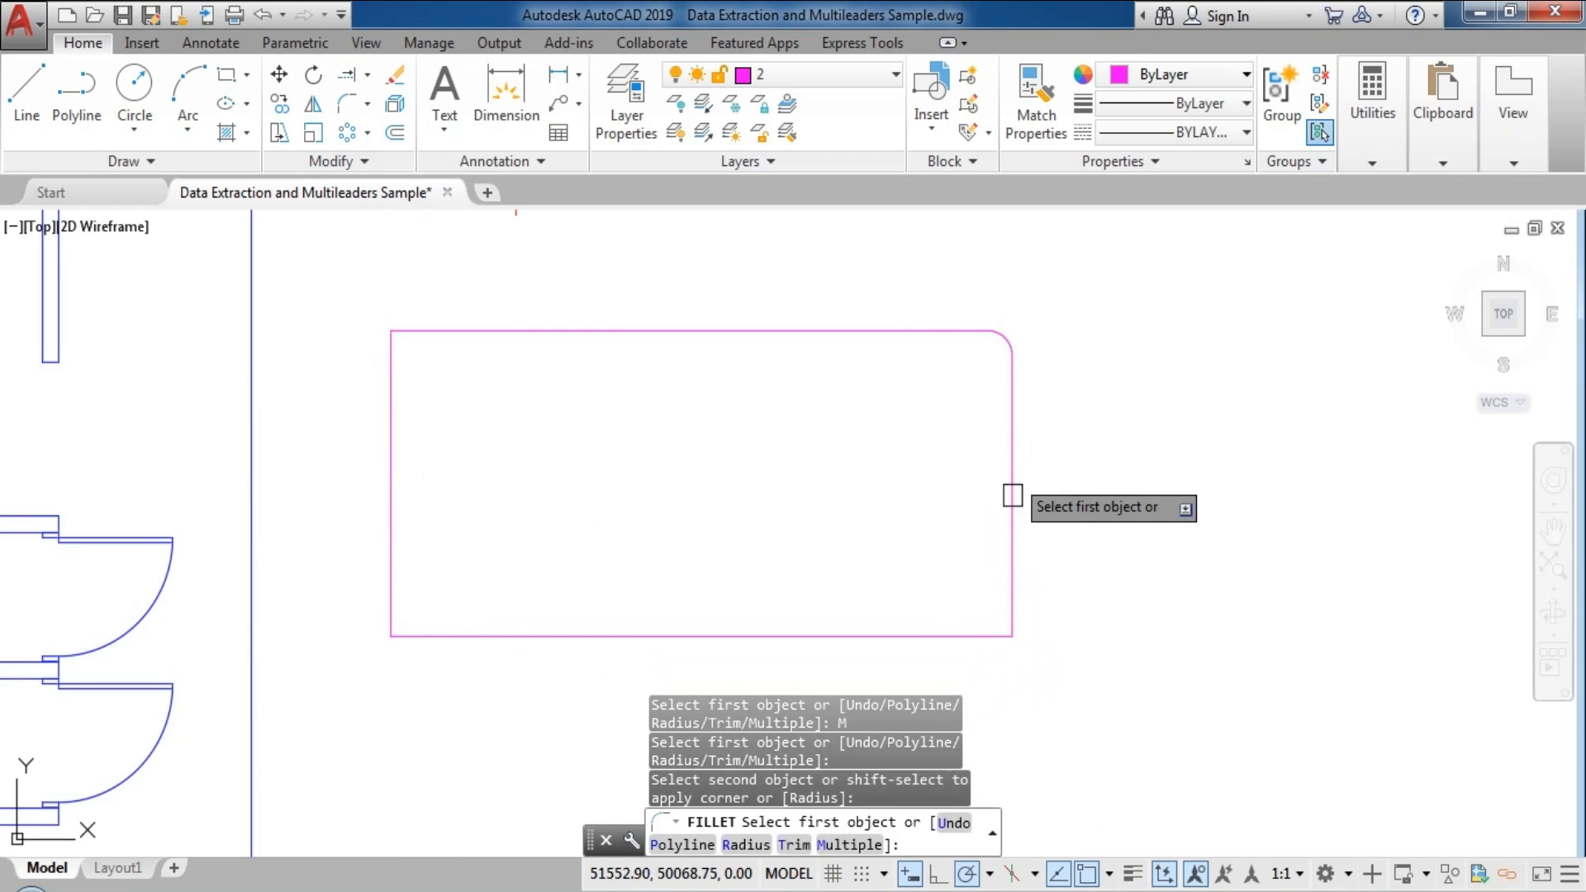
left_click(1012, 367)
left_click(956, 340, "shift")
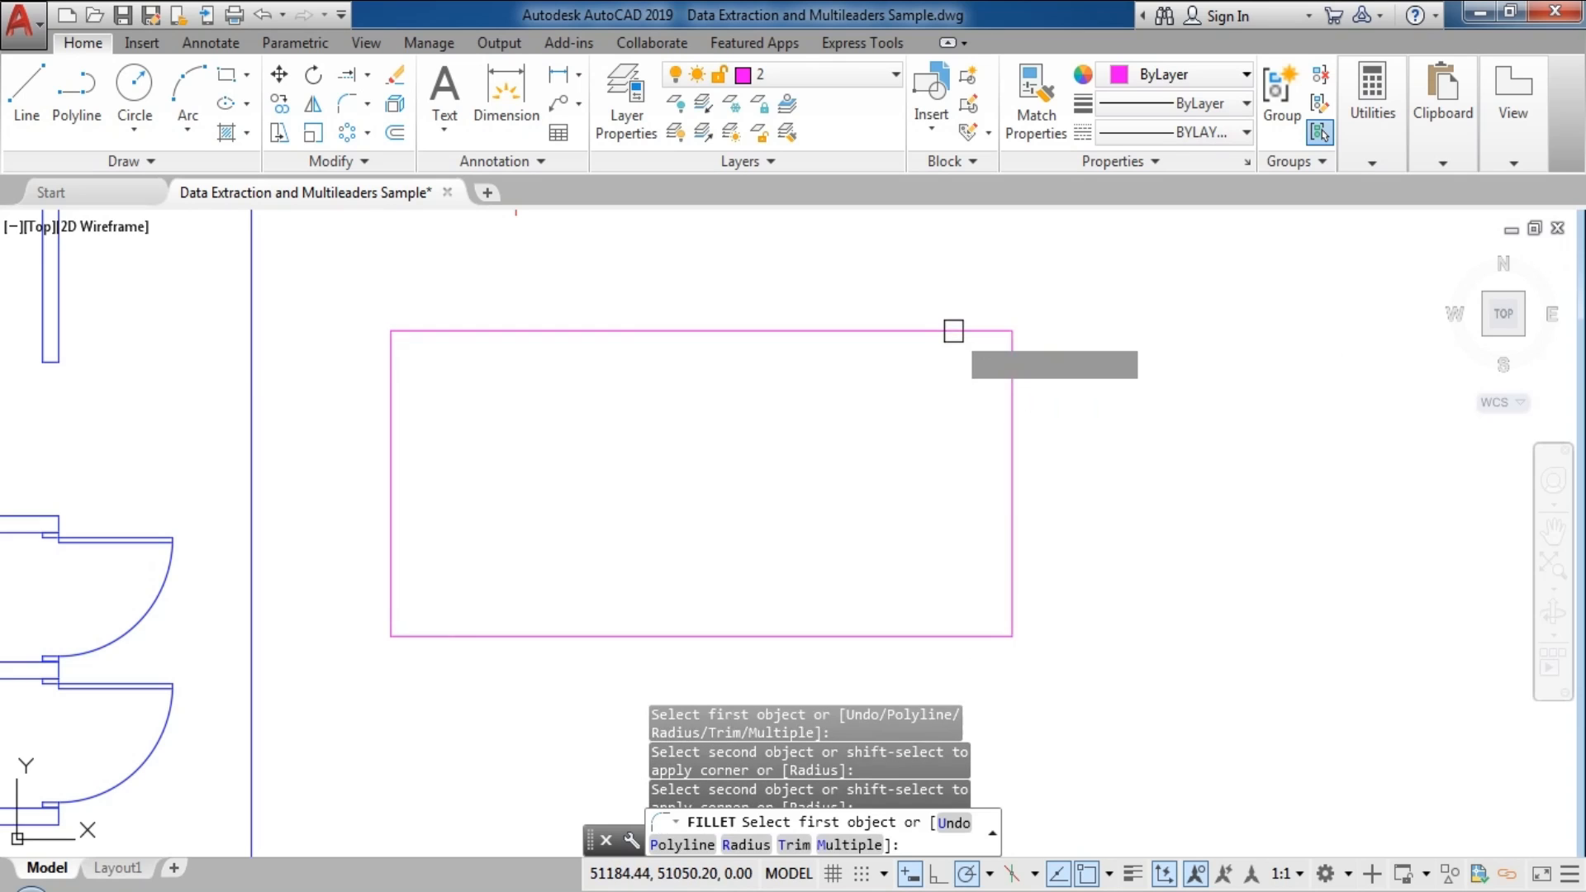
key("Escape")
left_click(1013, 382)
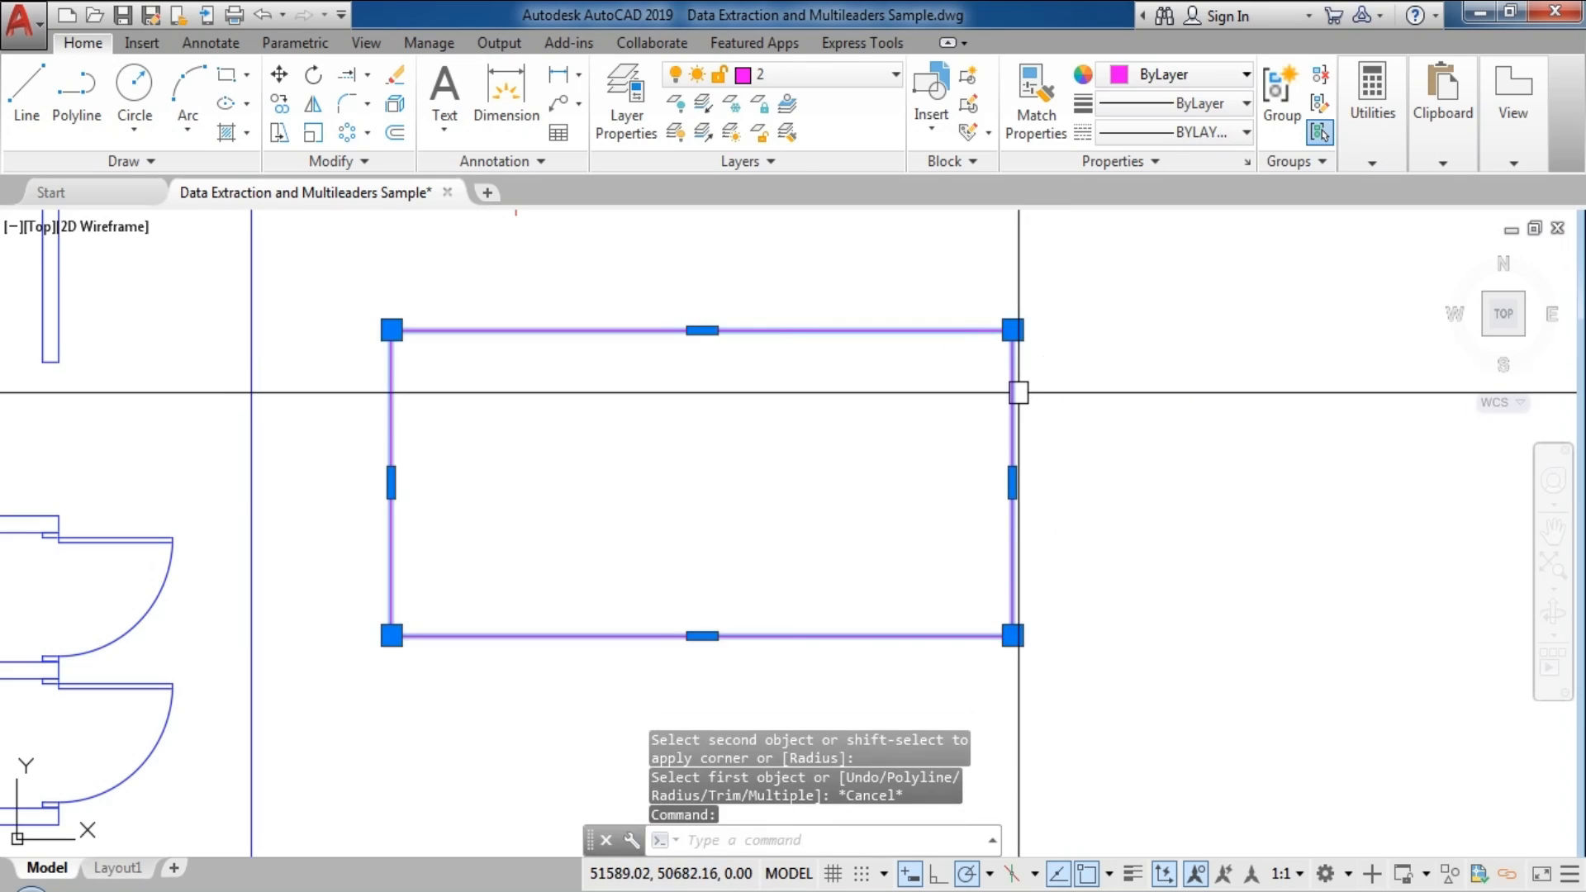
key("Escape")
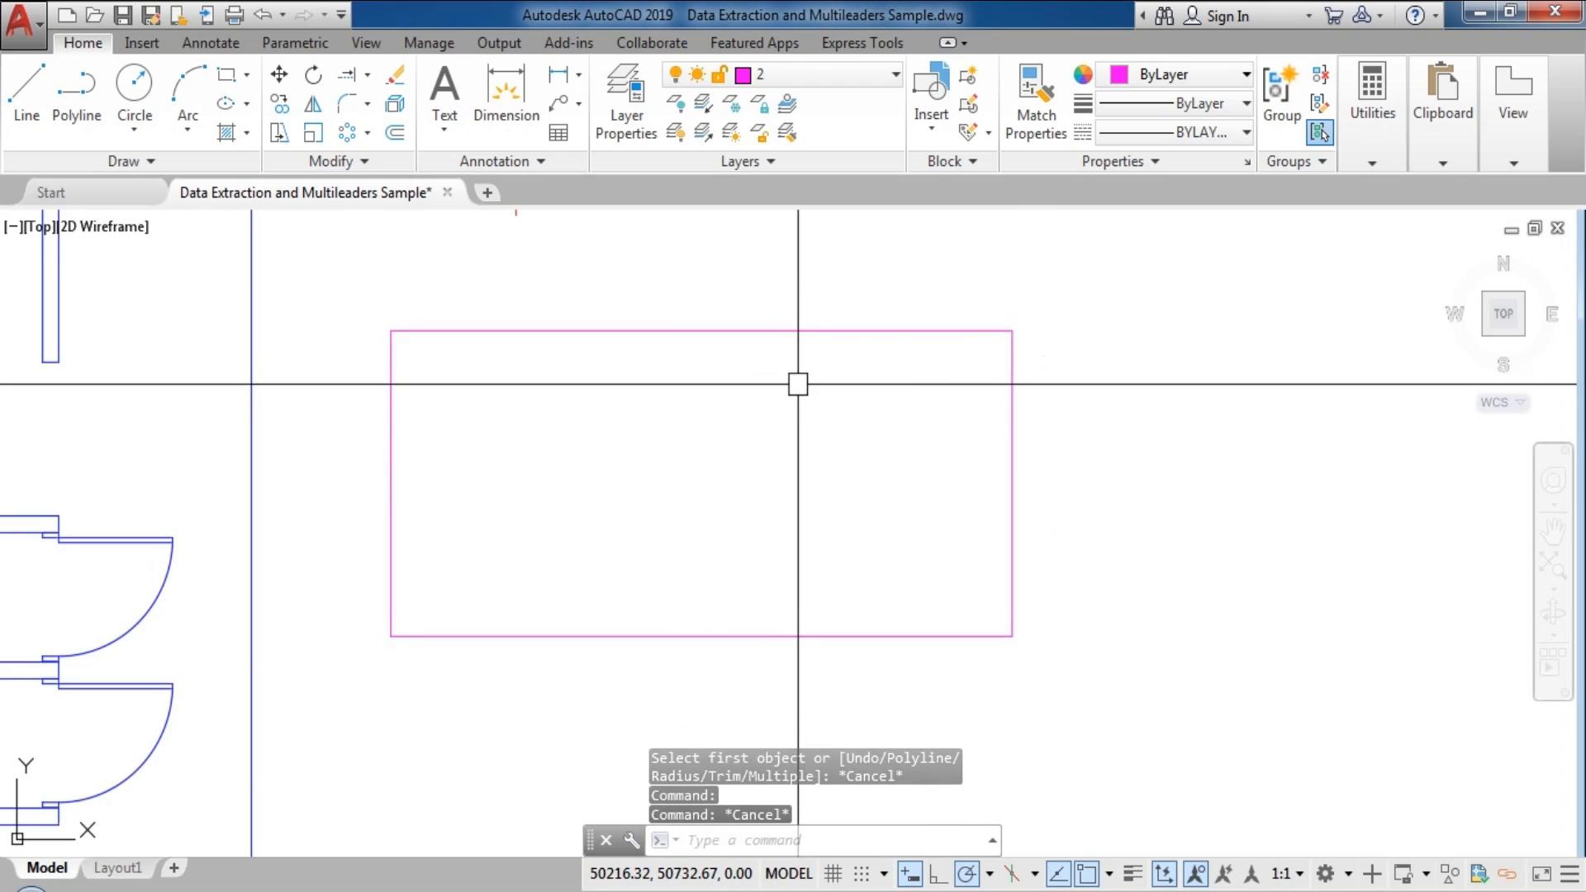
- Chamfer the rectangle's upper-left corner by distances, with 100 along the left side and 200 along the top side
left_click(366, 106)
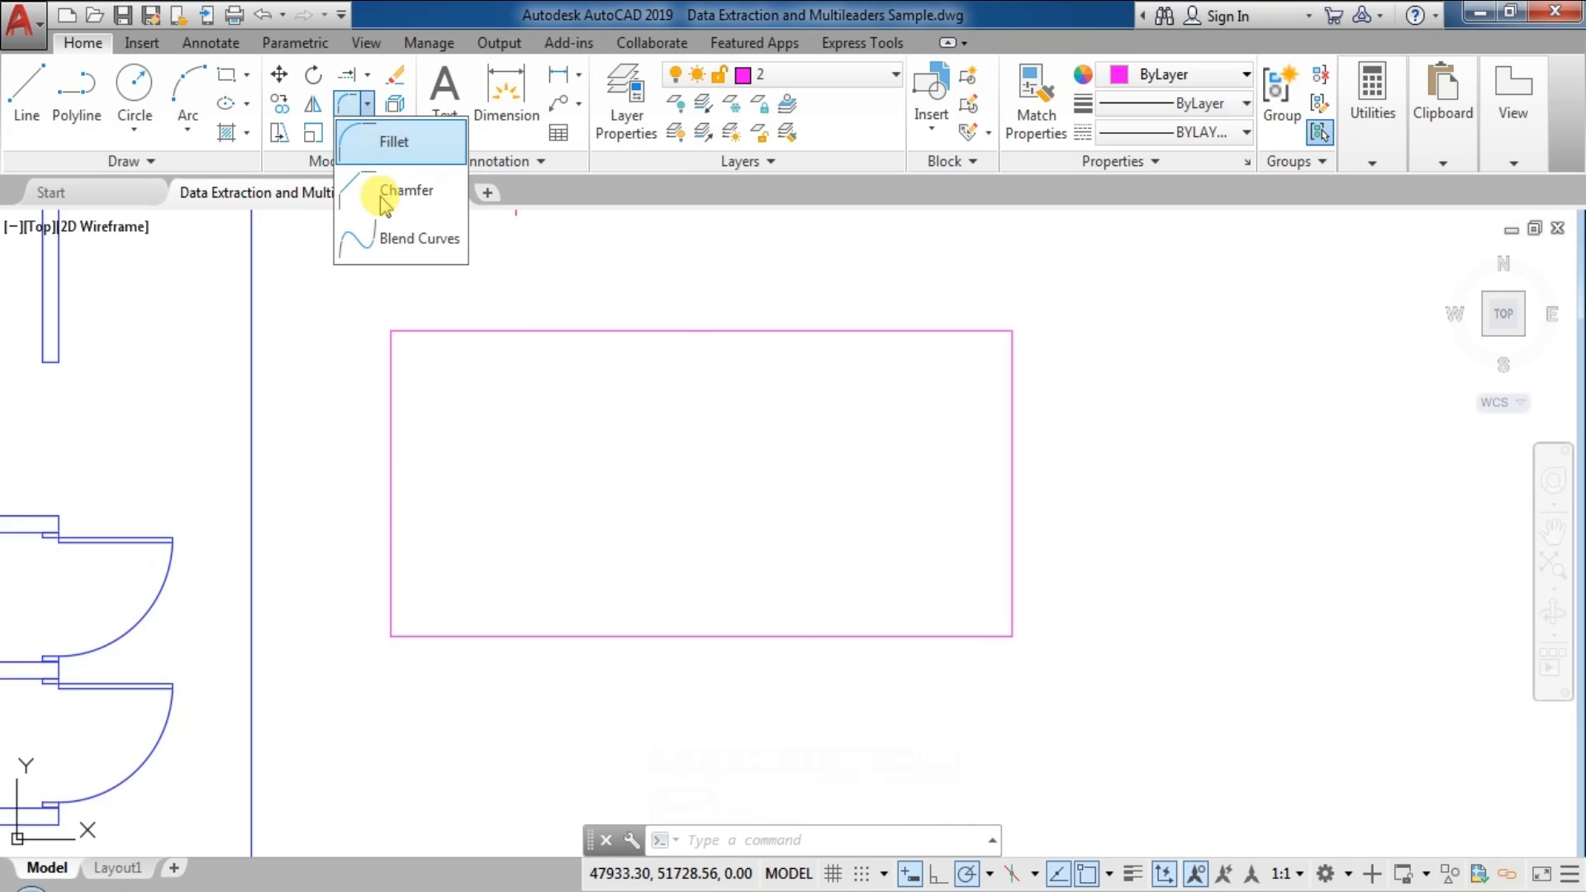
left_click(428, 193)
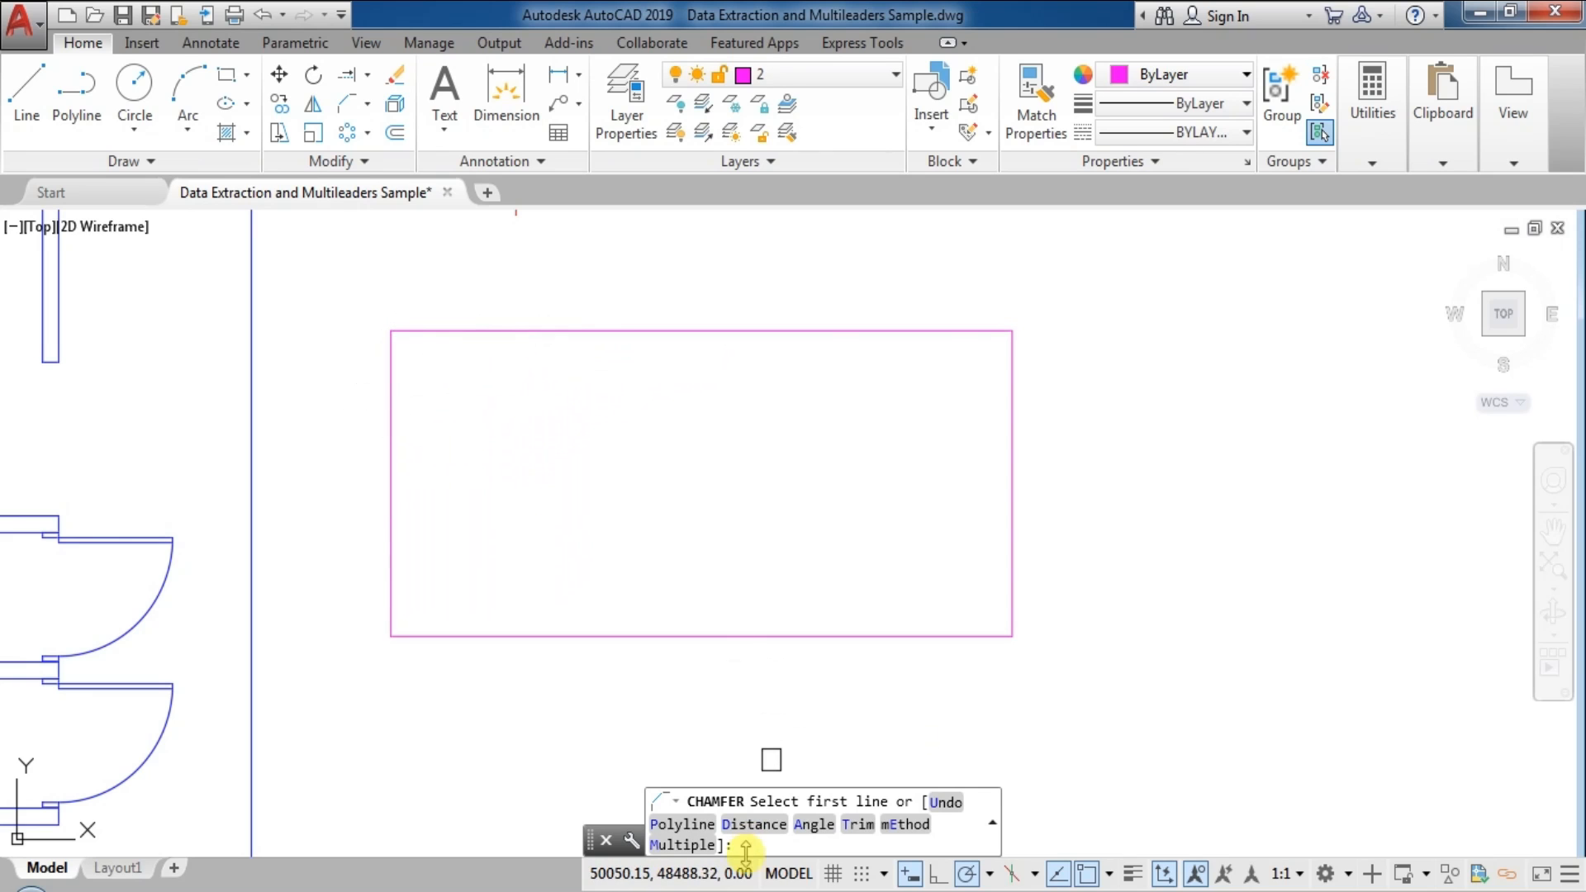
left_click(754, 824)
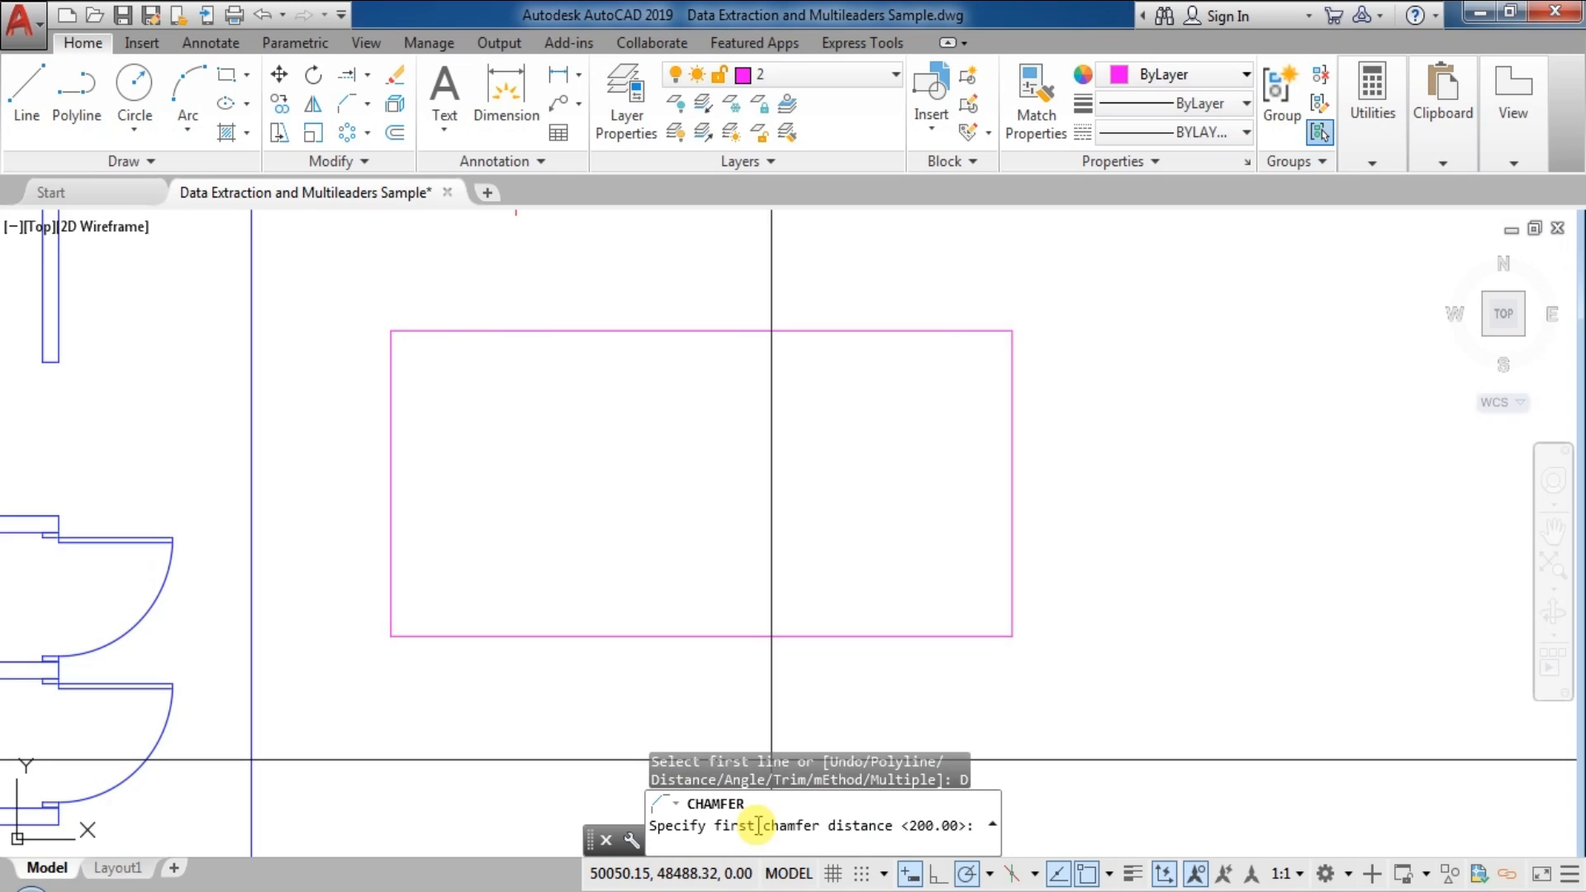
key("Return")
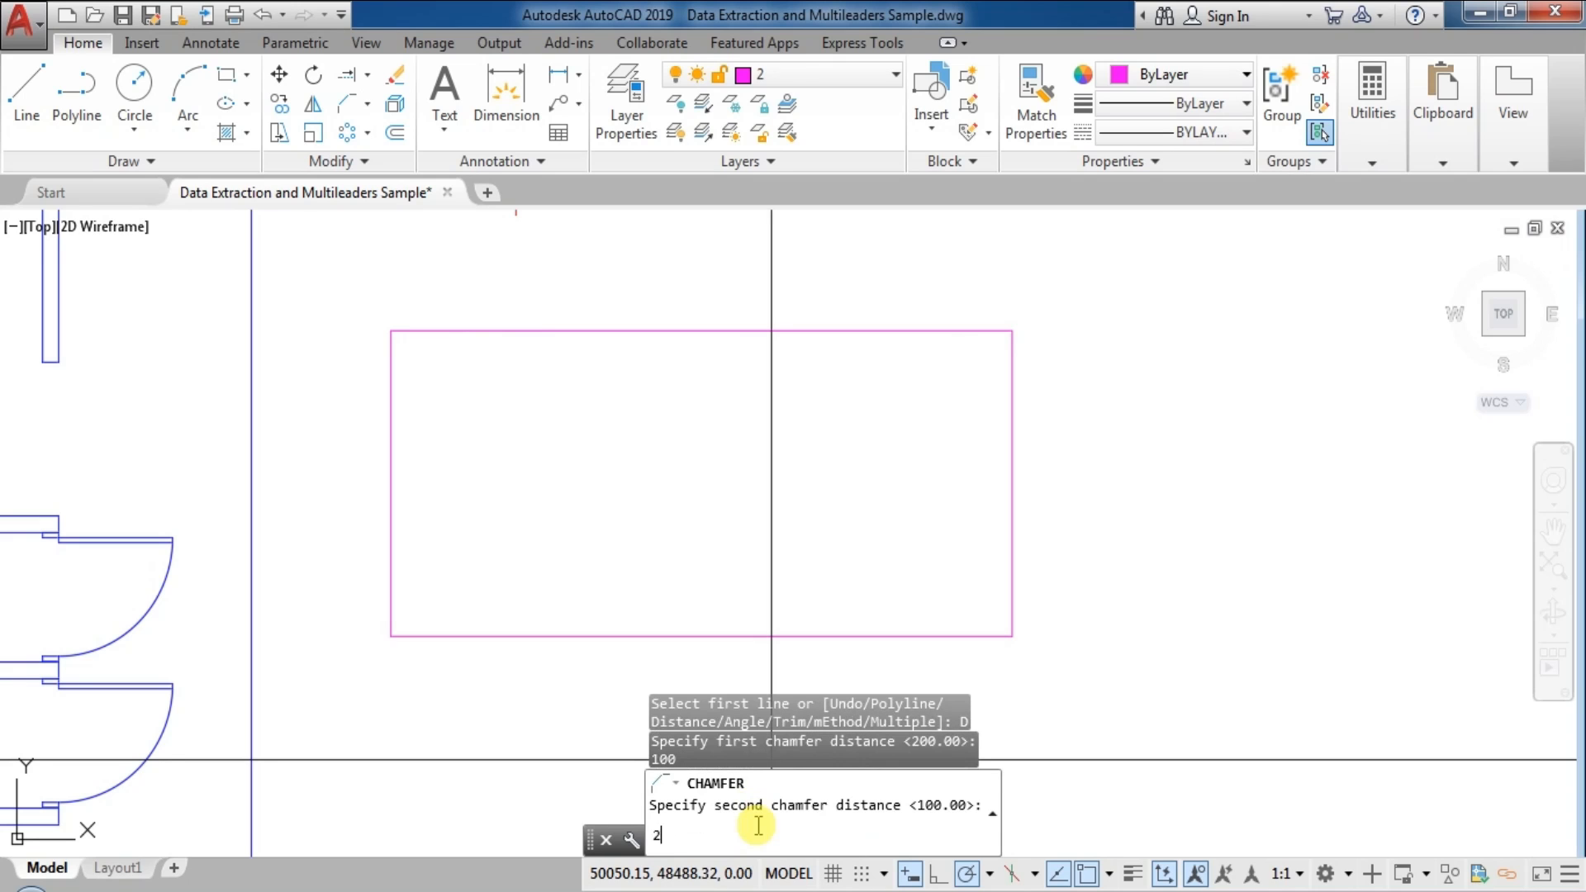
type("200")
key("Return")
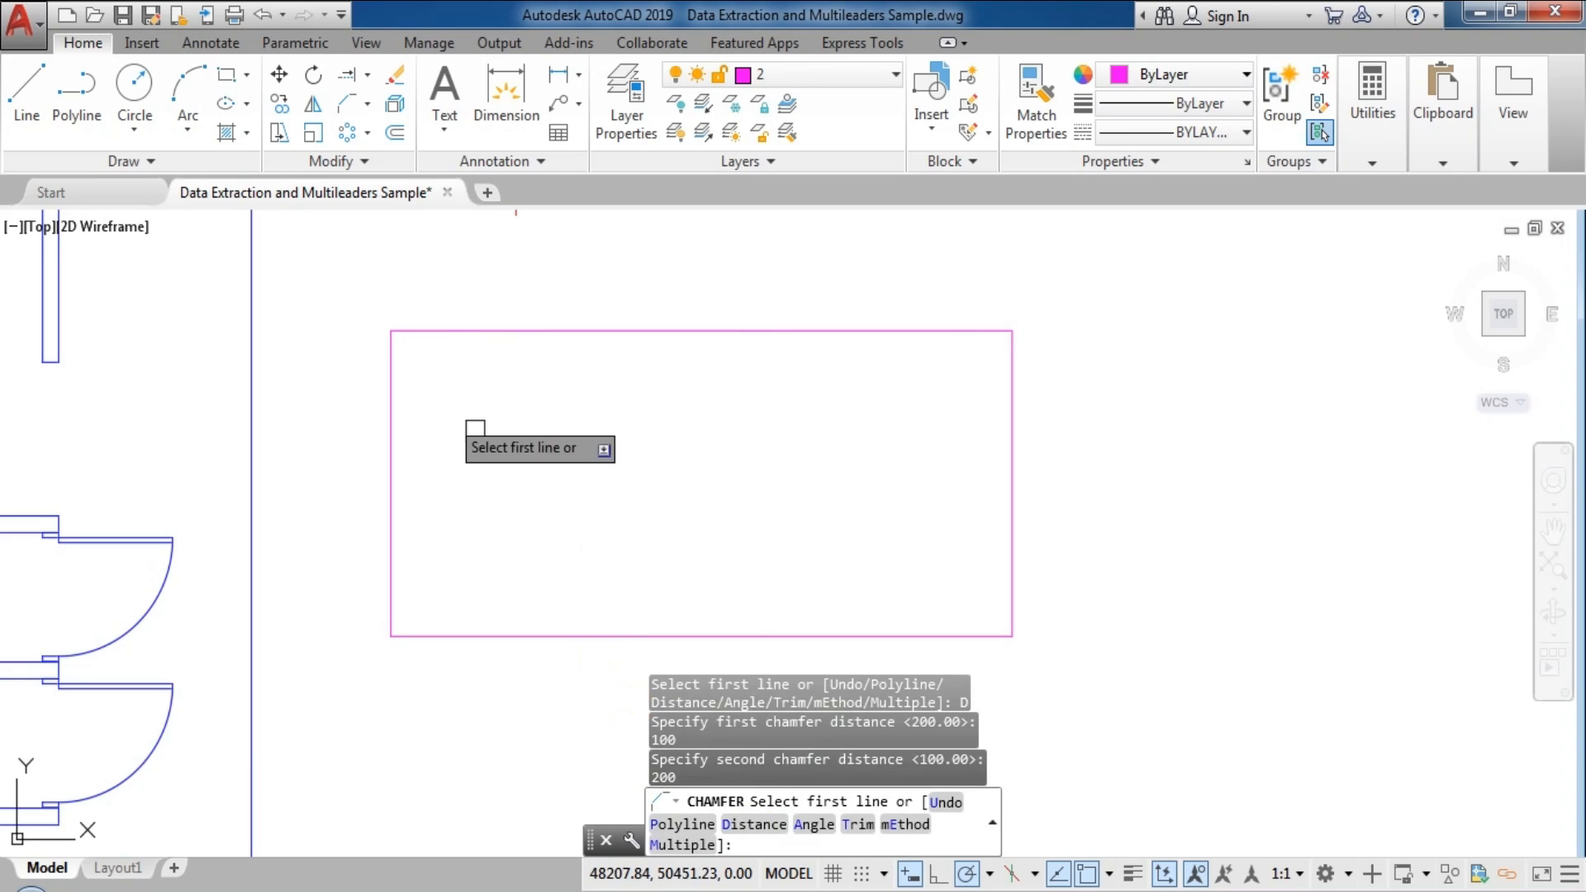
left_click(393, 397)
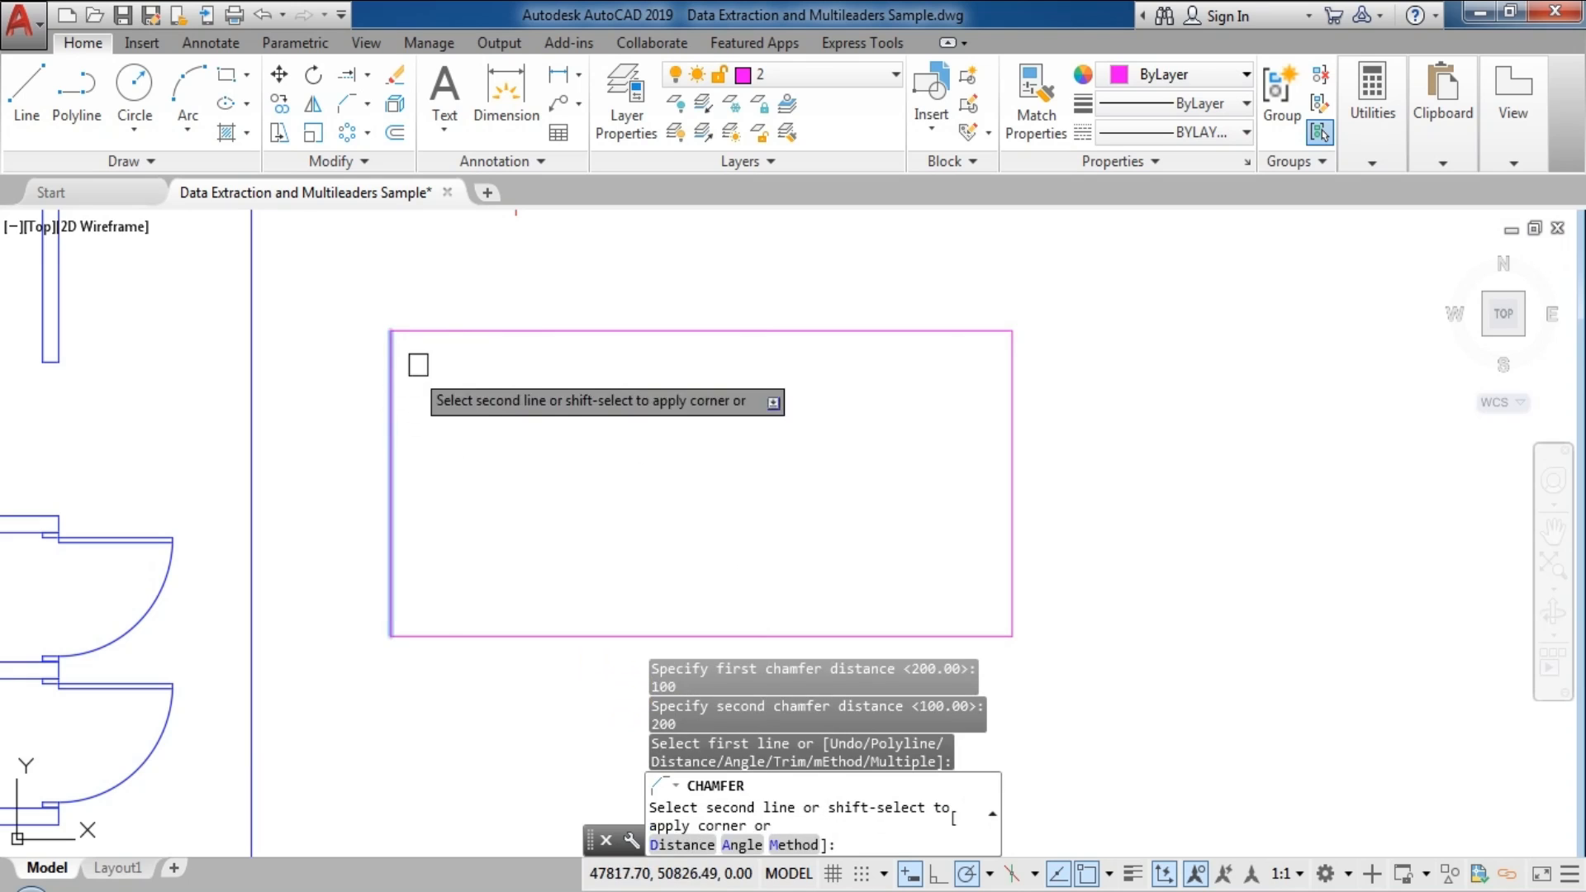
left_click(446, 332)
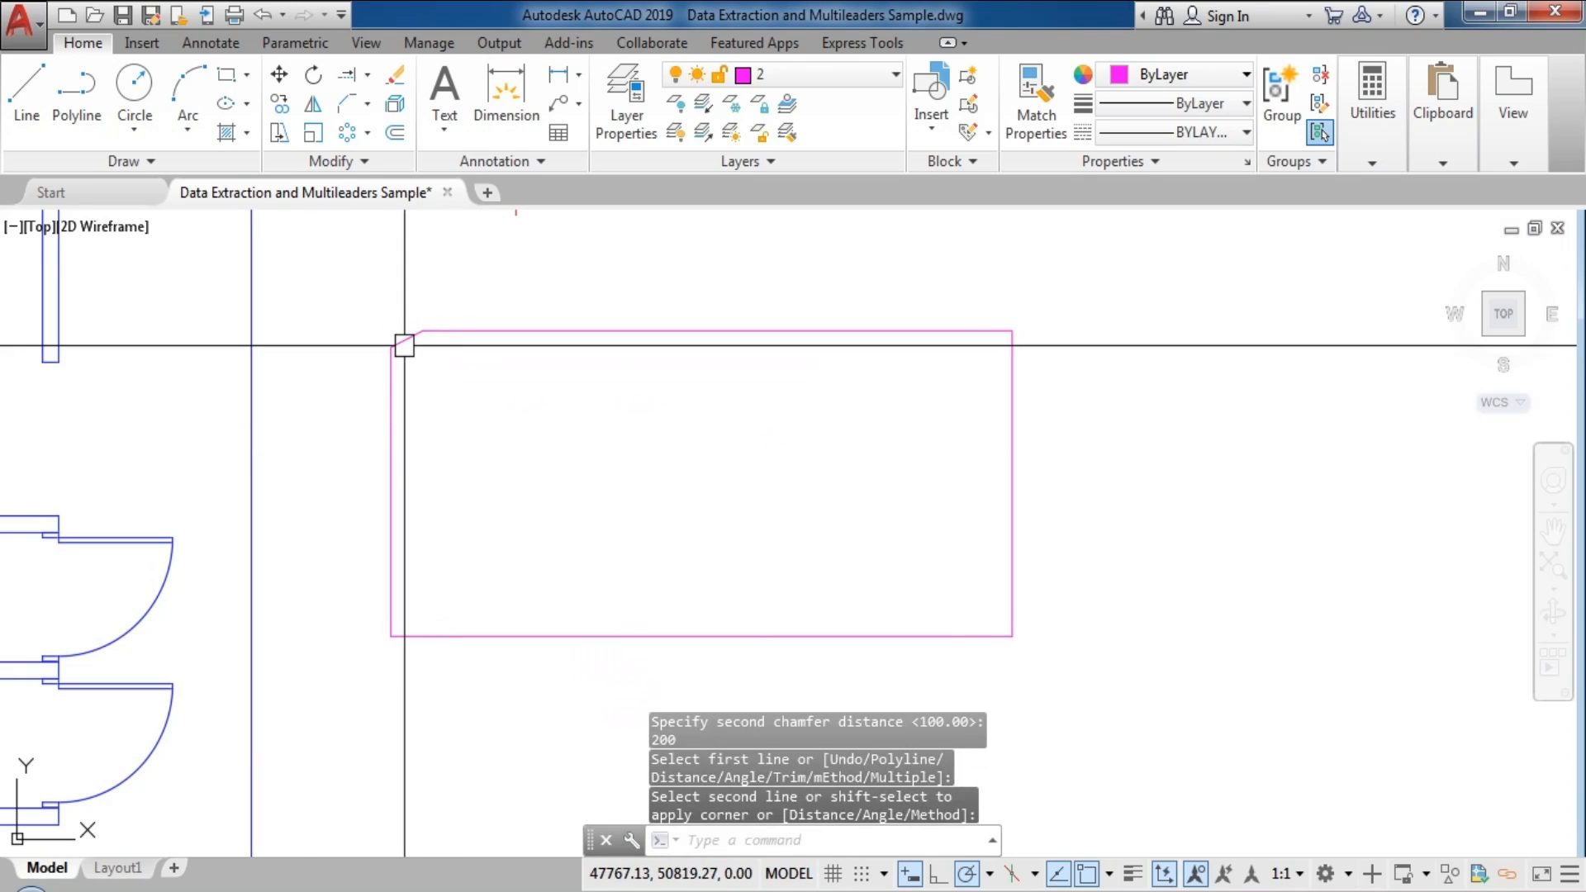
scroll(403, 318, "up", 8)
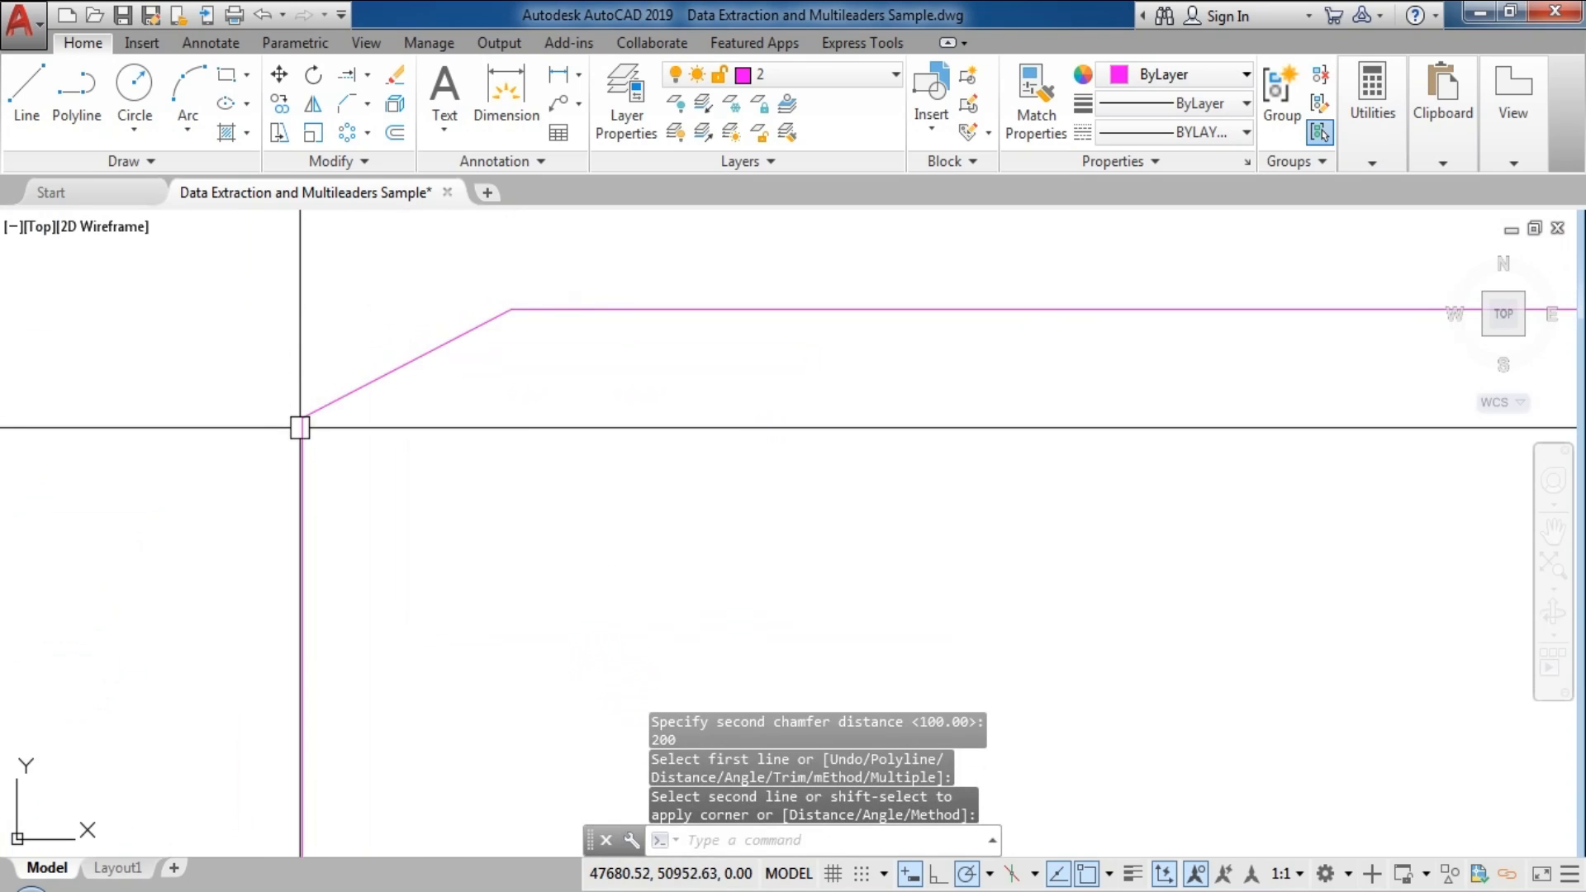
scroll(477, 311, "down", 7)
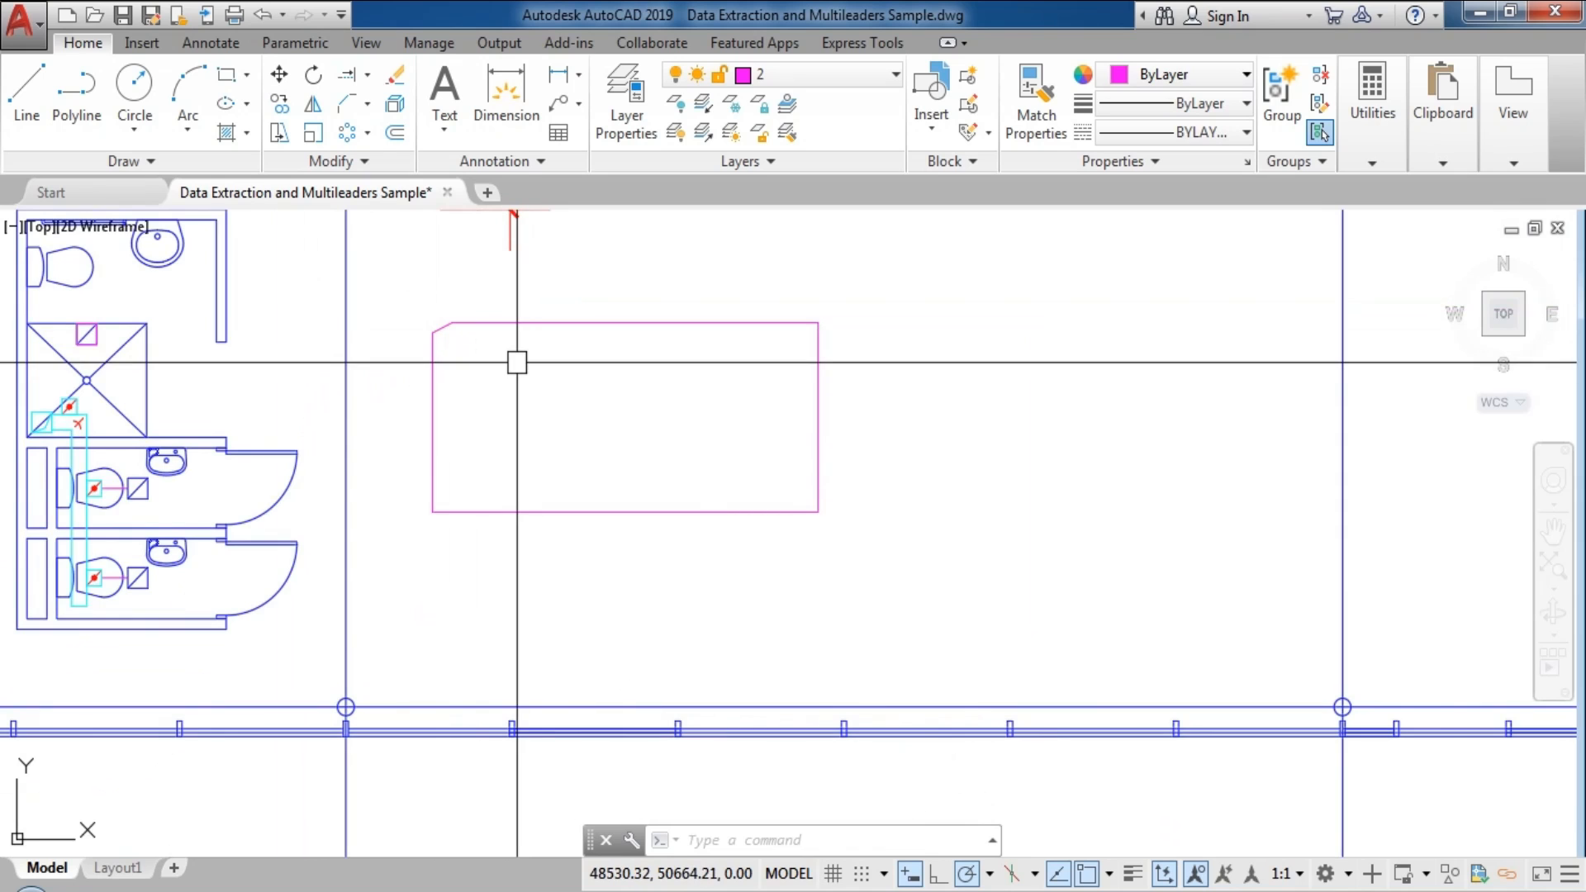
- Restore the rectangle's upper-left corner to square using Chamfer's apply-corner selection on the top and left sides
key("Return")
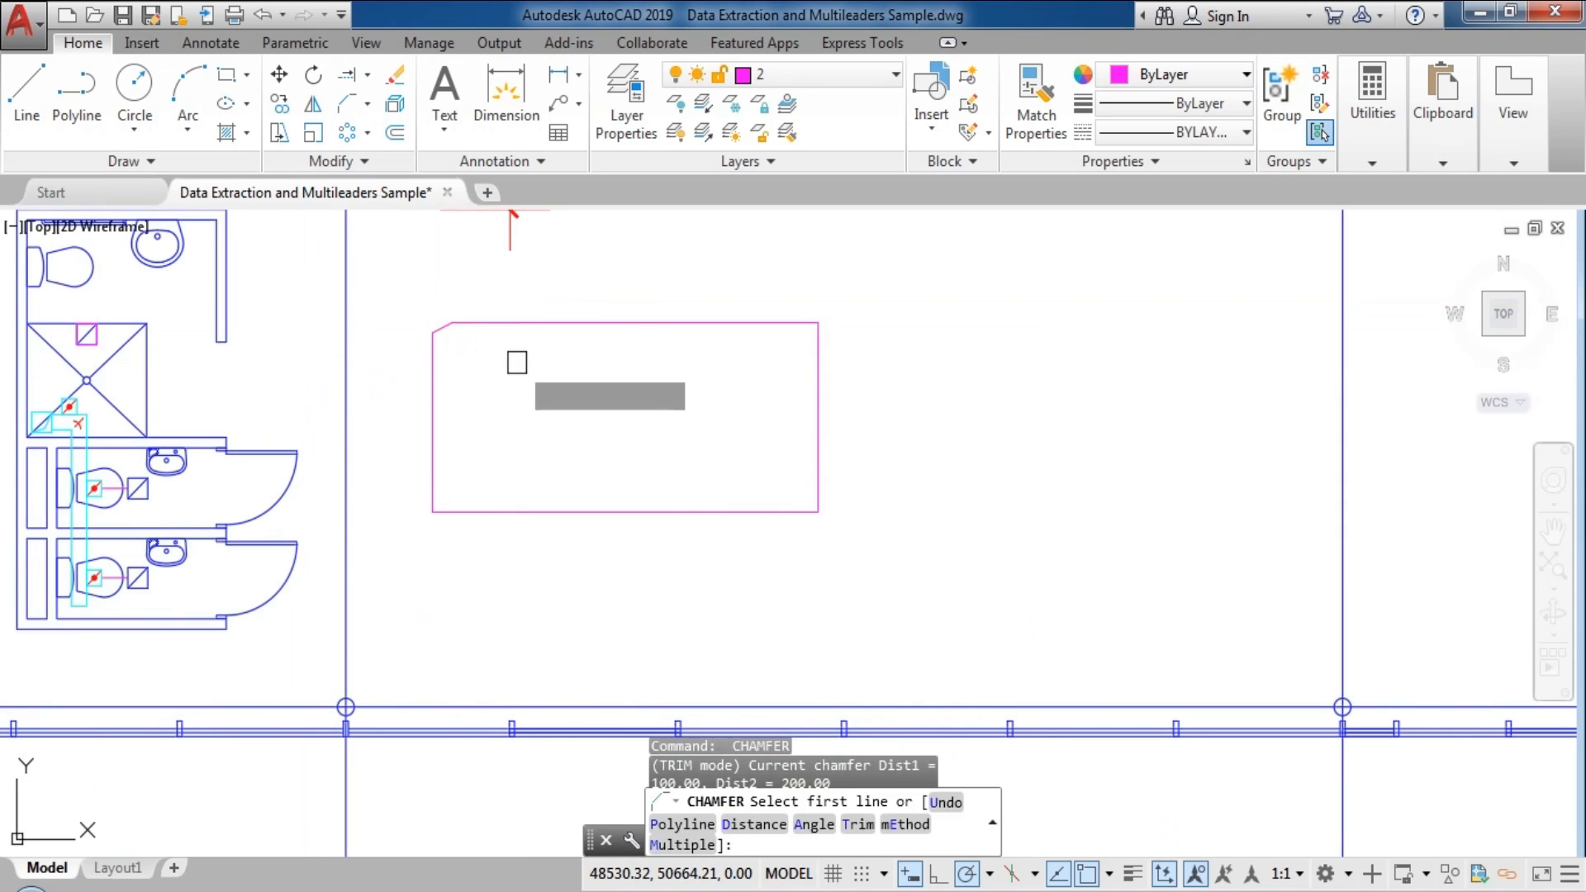
left_click(490, 323)
left_click(432, 357)
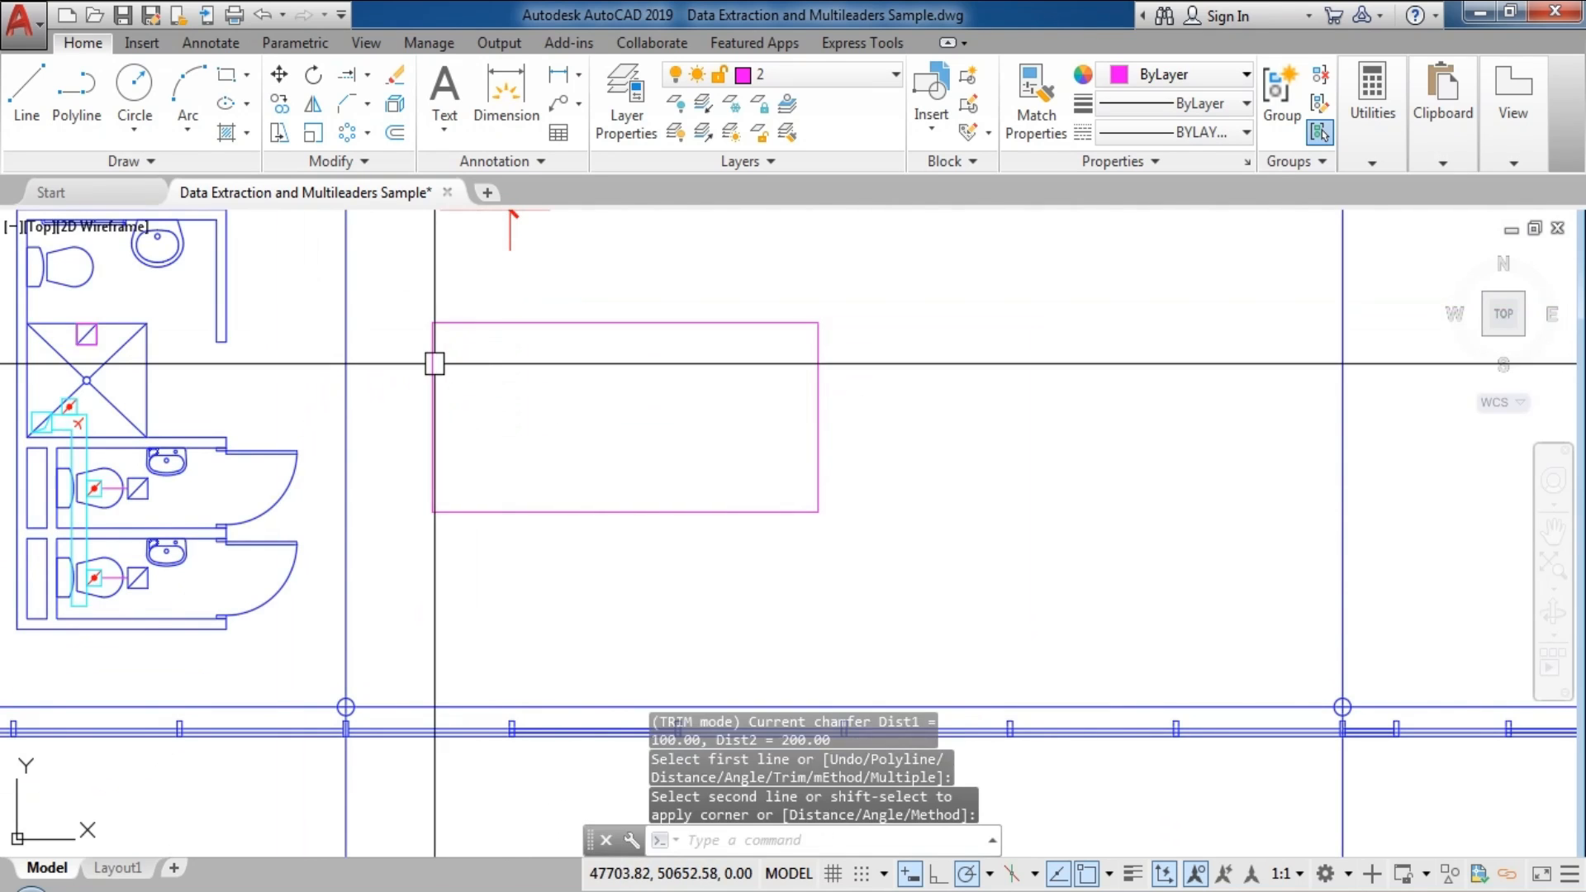
- Chamfer the rectangle's upper-left corner with the Angle option, using length 150 on the left side and angle 45
scroll(475, 377, "up", 2)
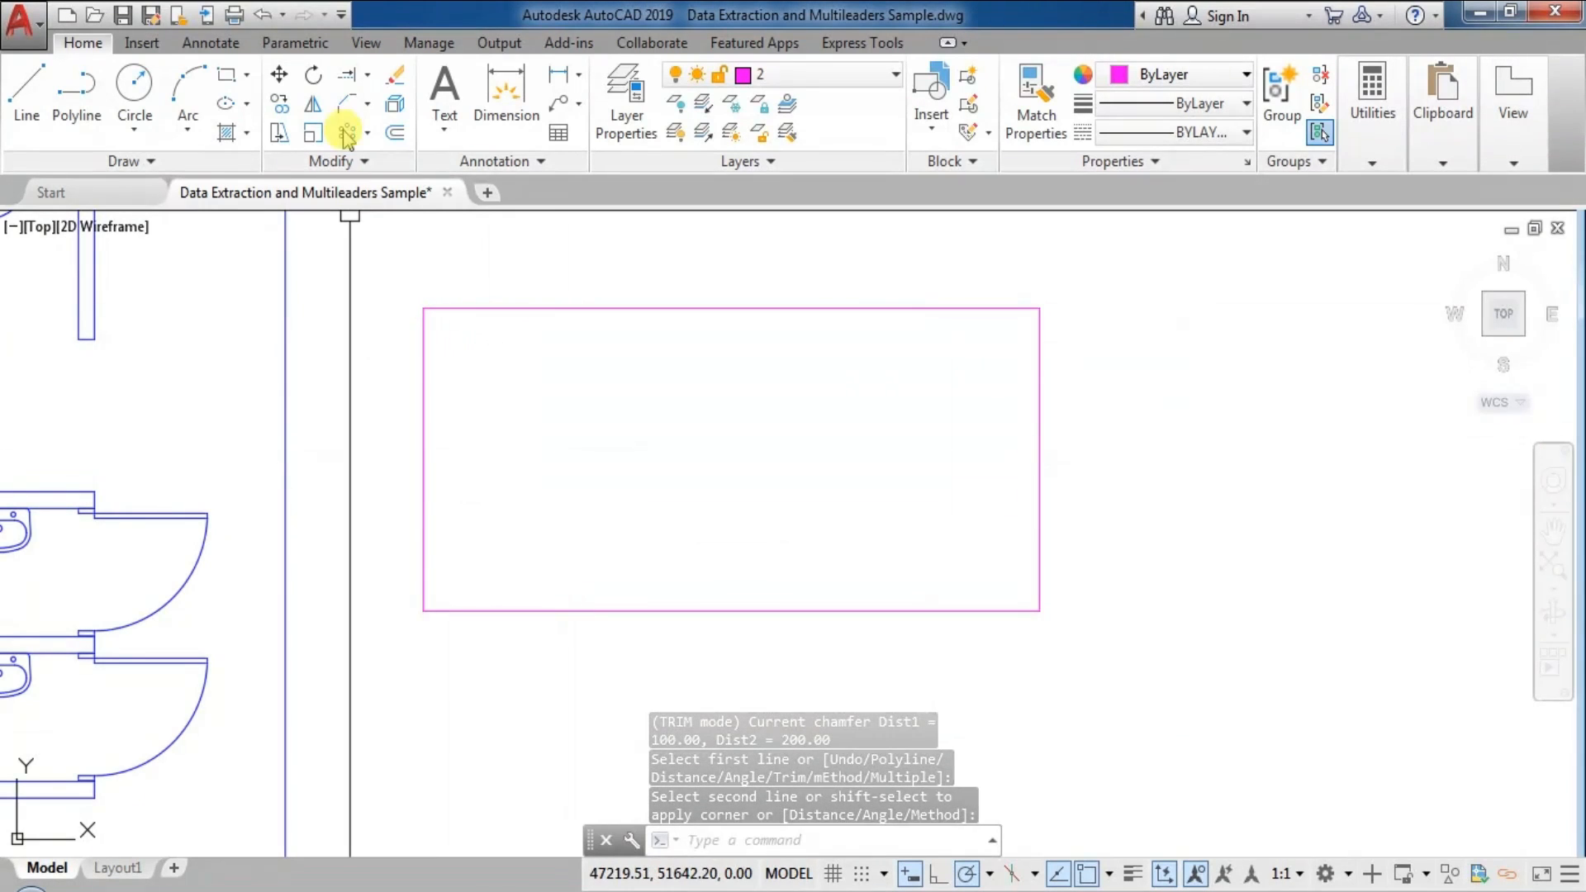
left_click(345, 103)
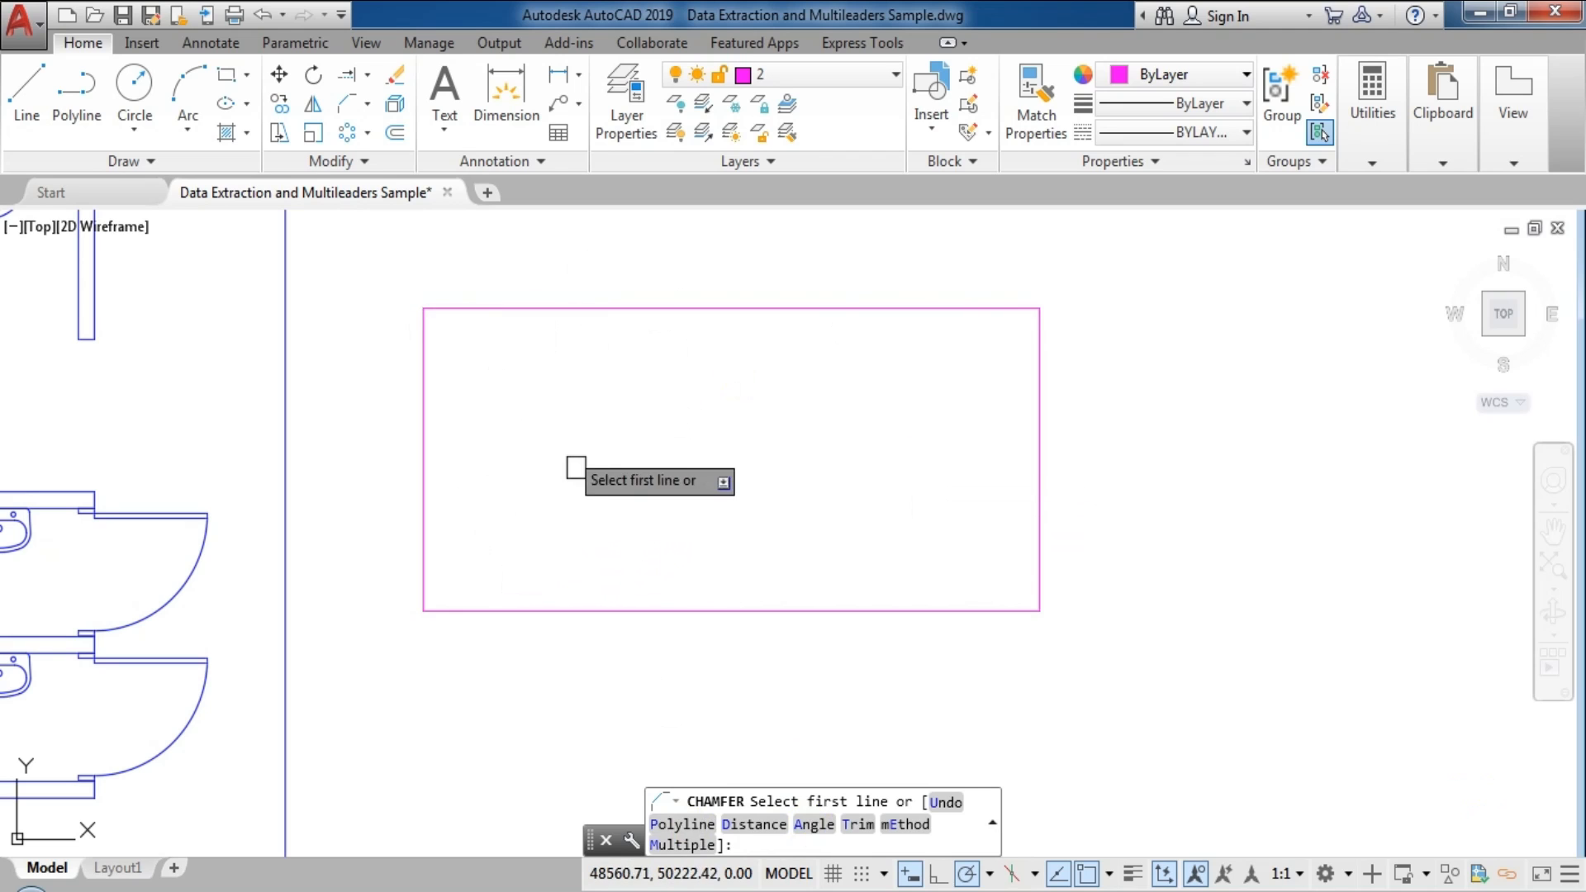
left_click(813, 824)
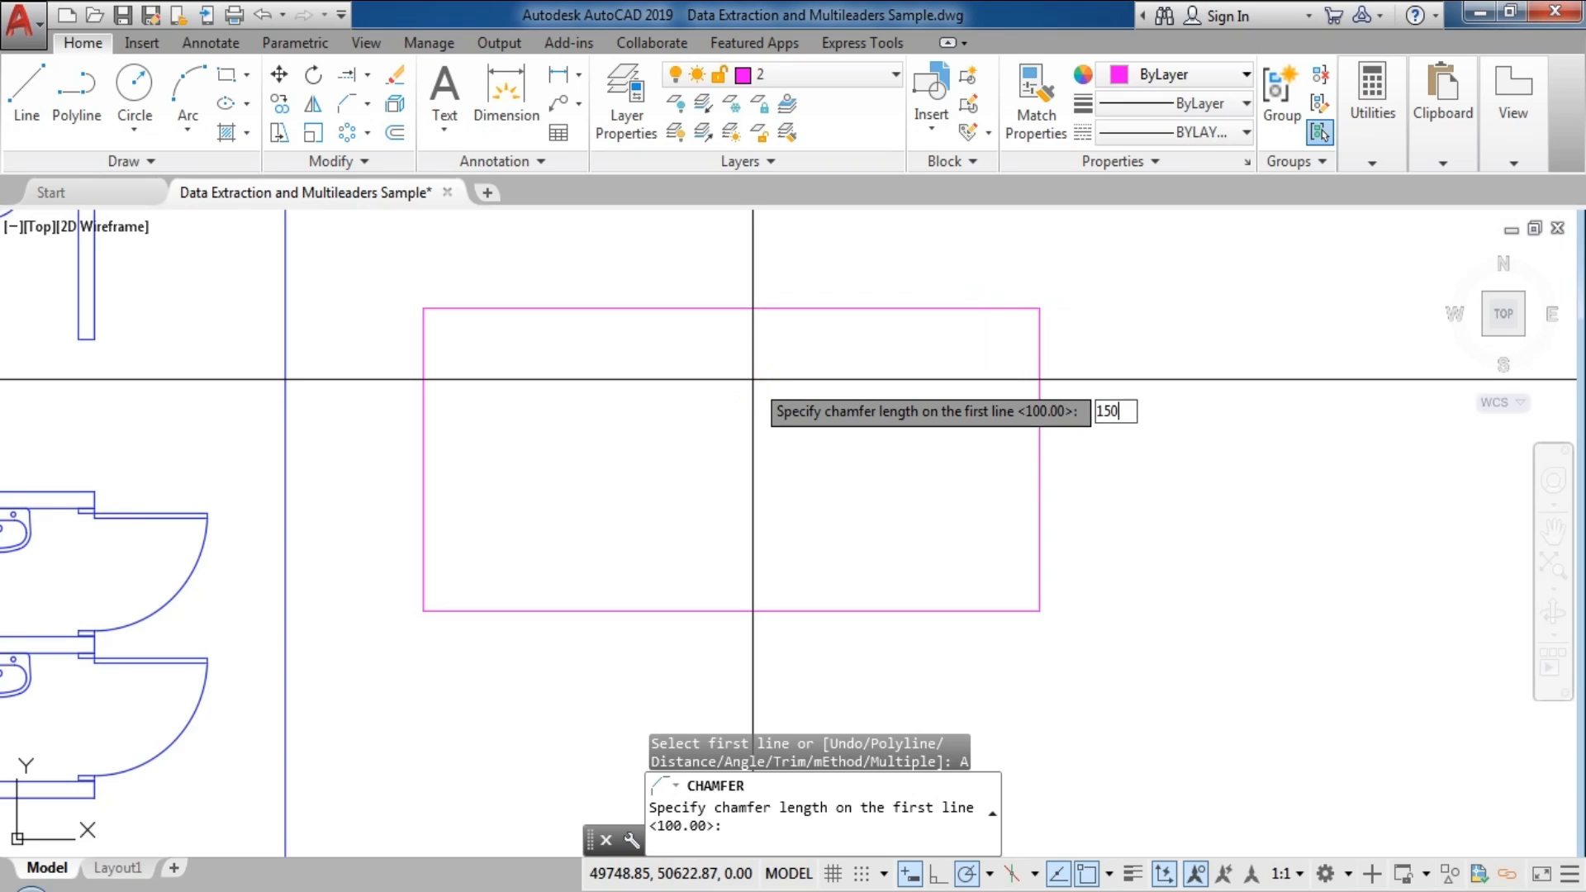
key("Return")
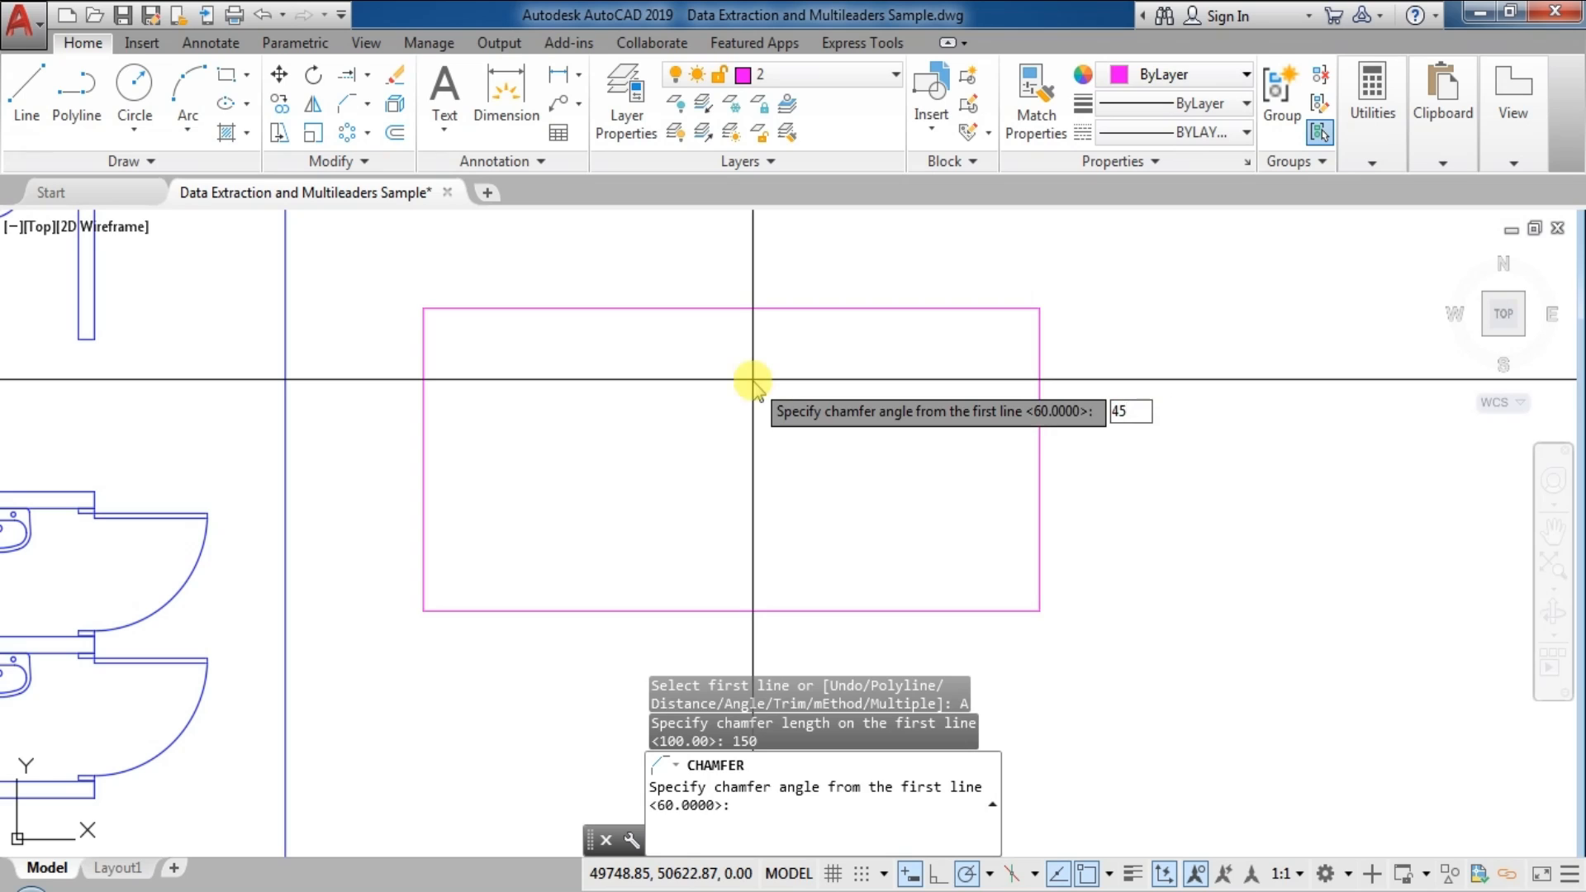
key("Return")
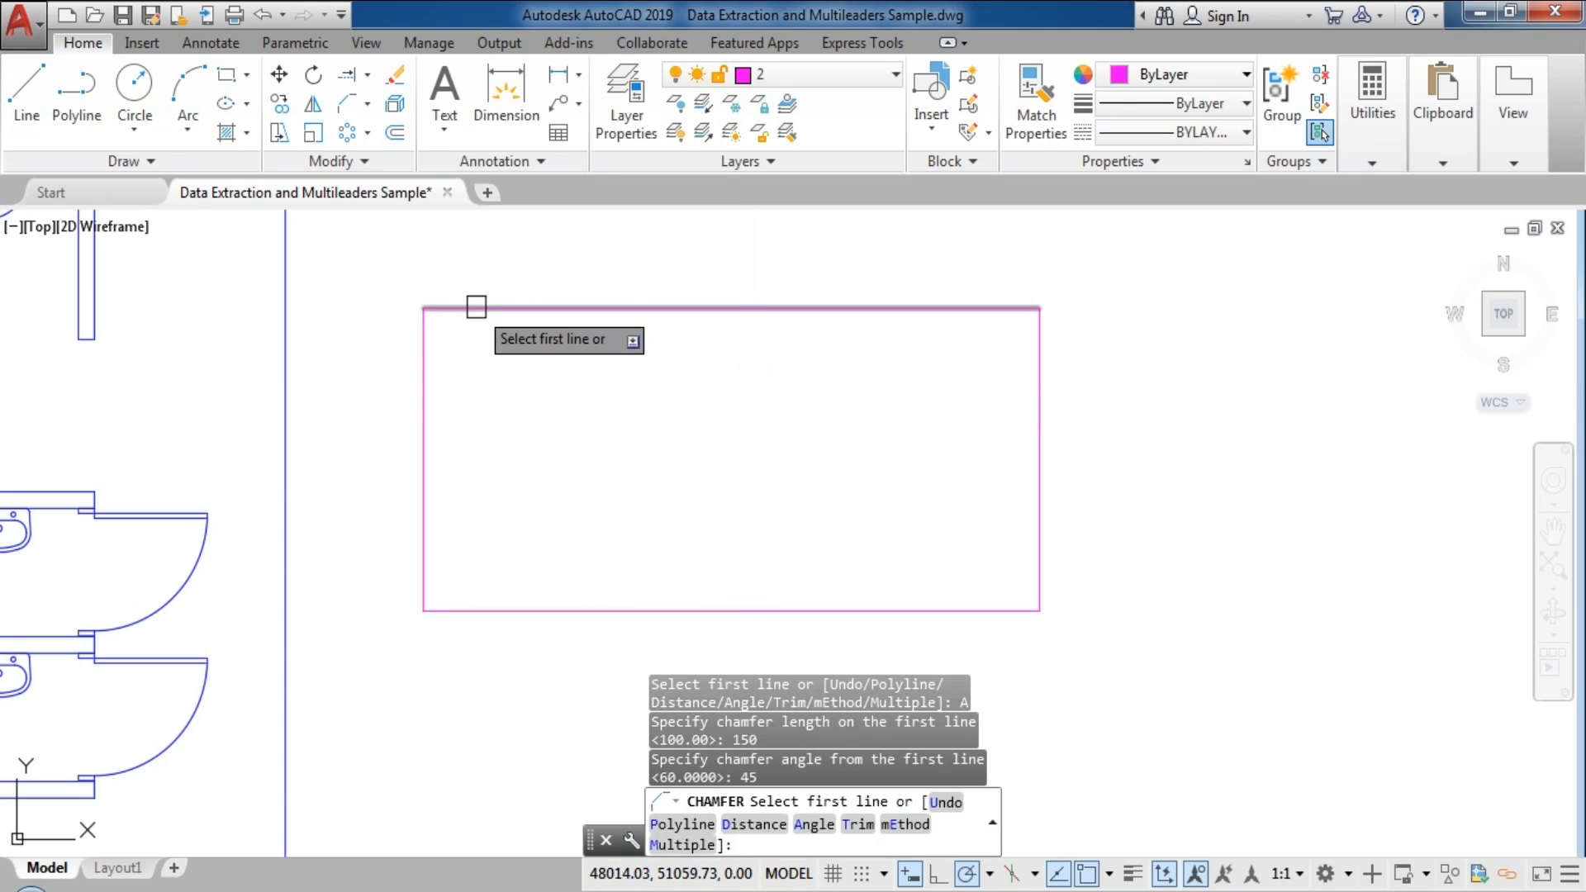
scroll(476, 307, "up", 2)
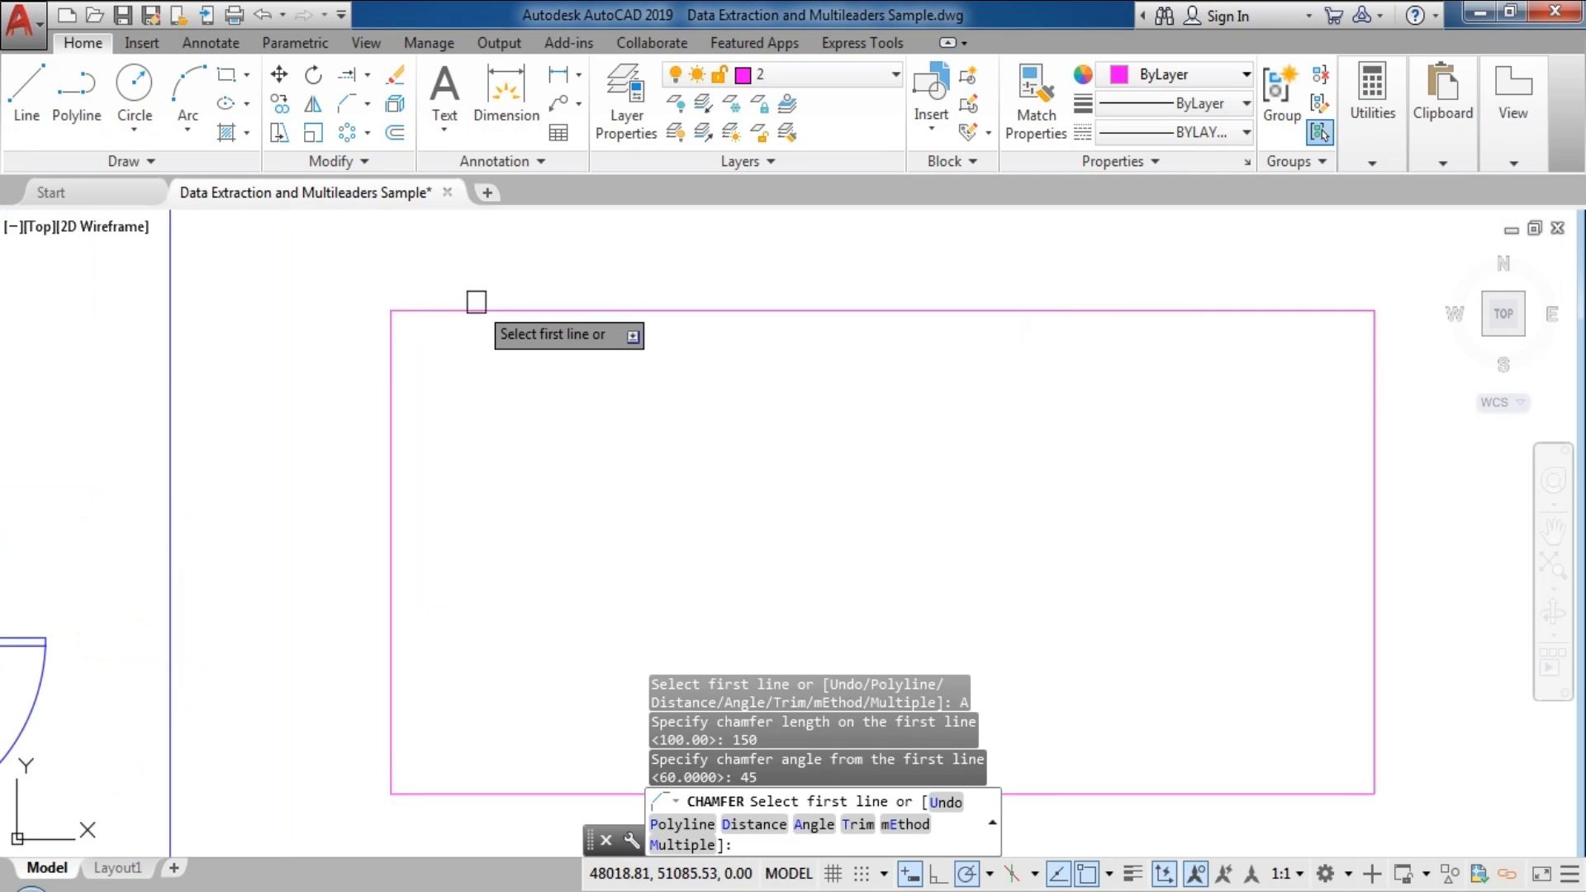
left_click(391, 375)
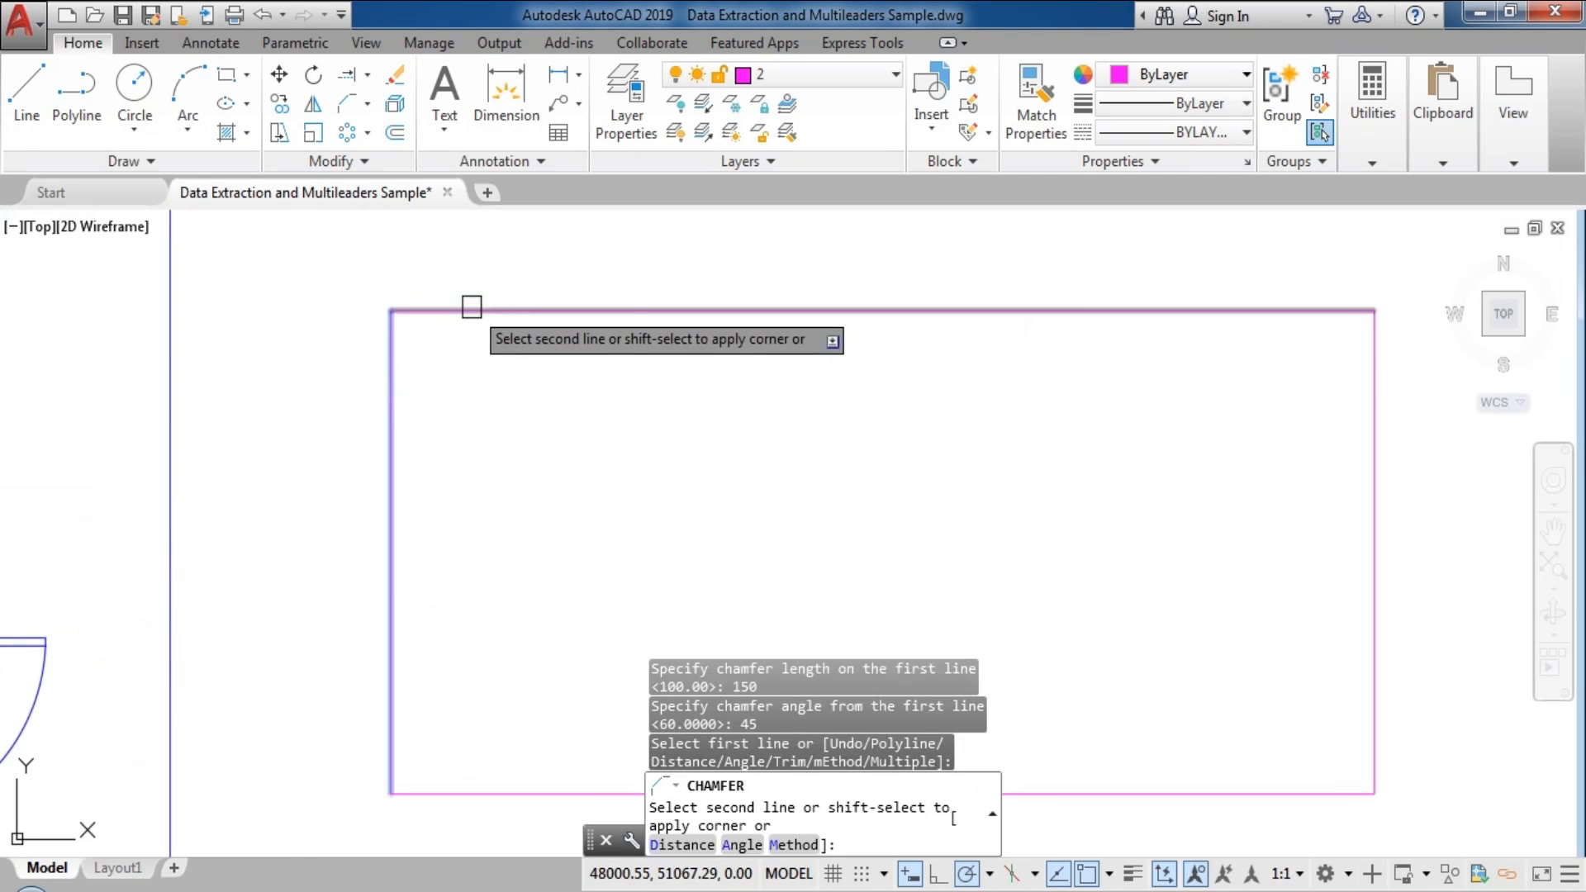
left_click(471, 312)
scroll(521, 360, "down", 2)
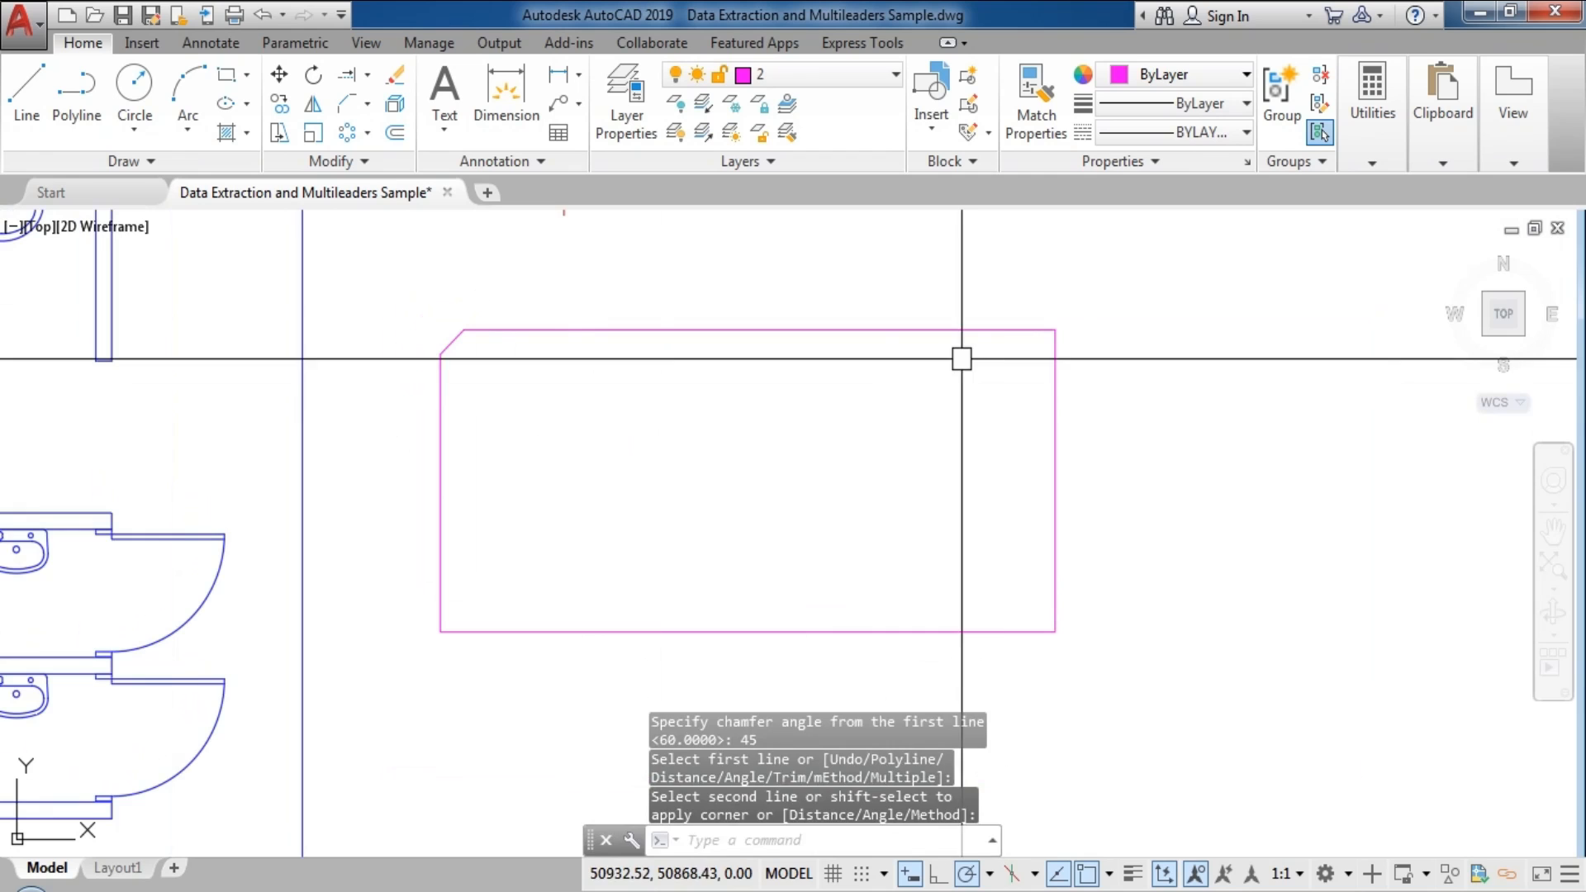
- Chamfer the rectangle's upper-right corner between the top and right sides, keeping the length of 150 and angle of 45
key("Return")
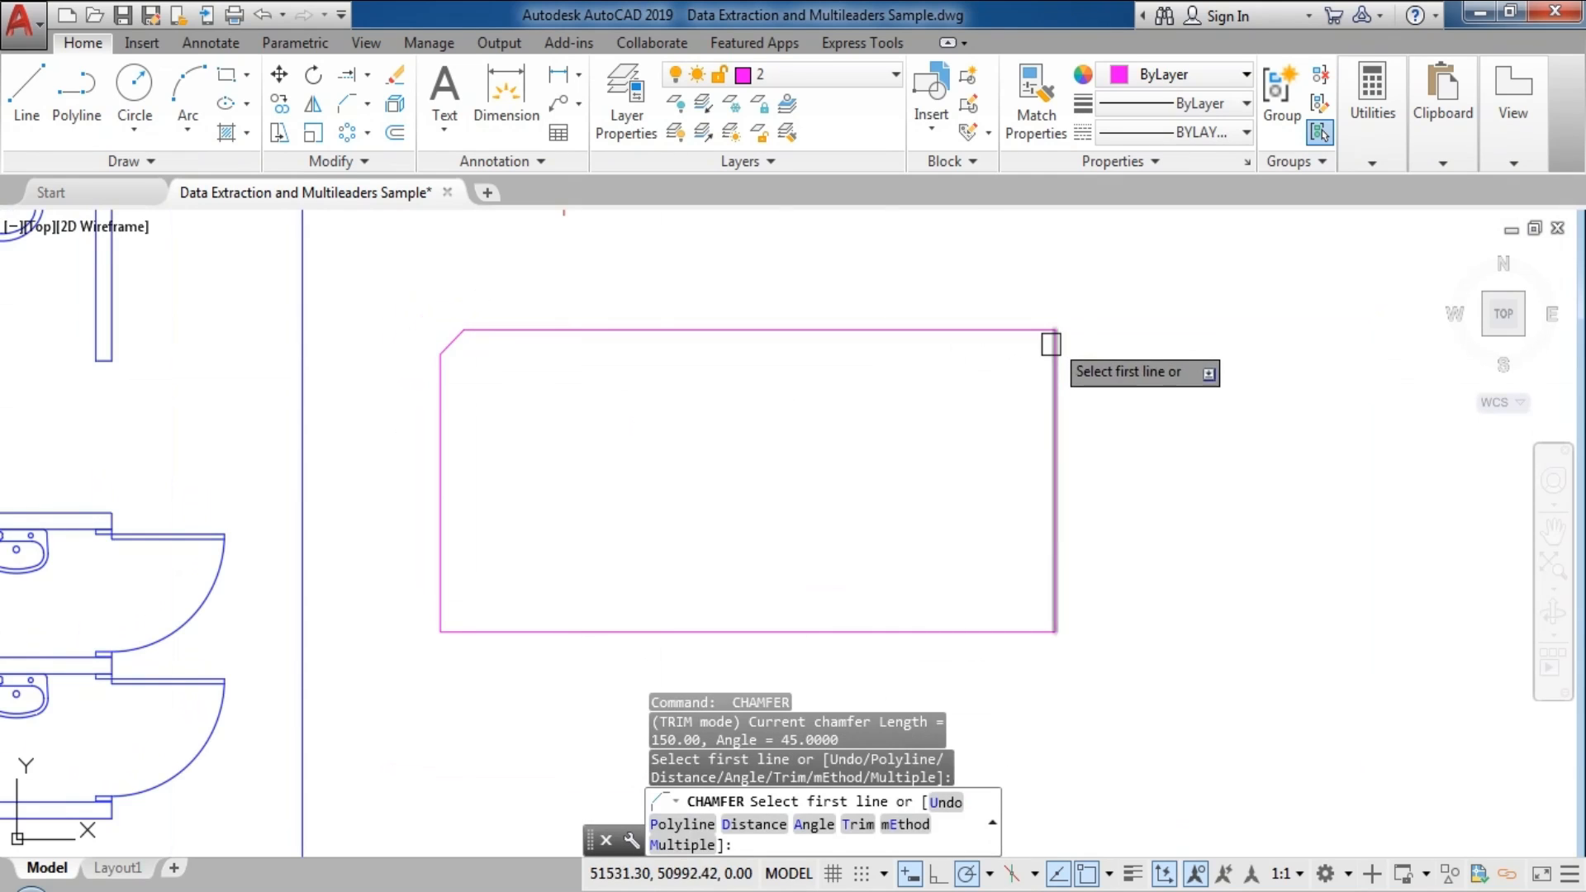
left_click(1031, 329)
left_click(1054, 380)
key("Escape")
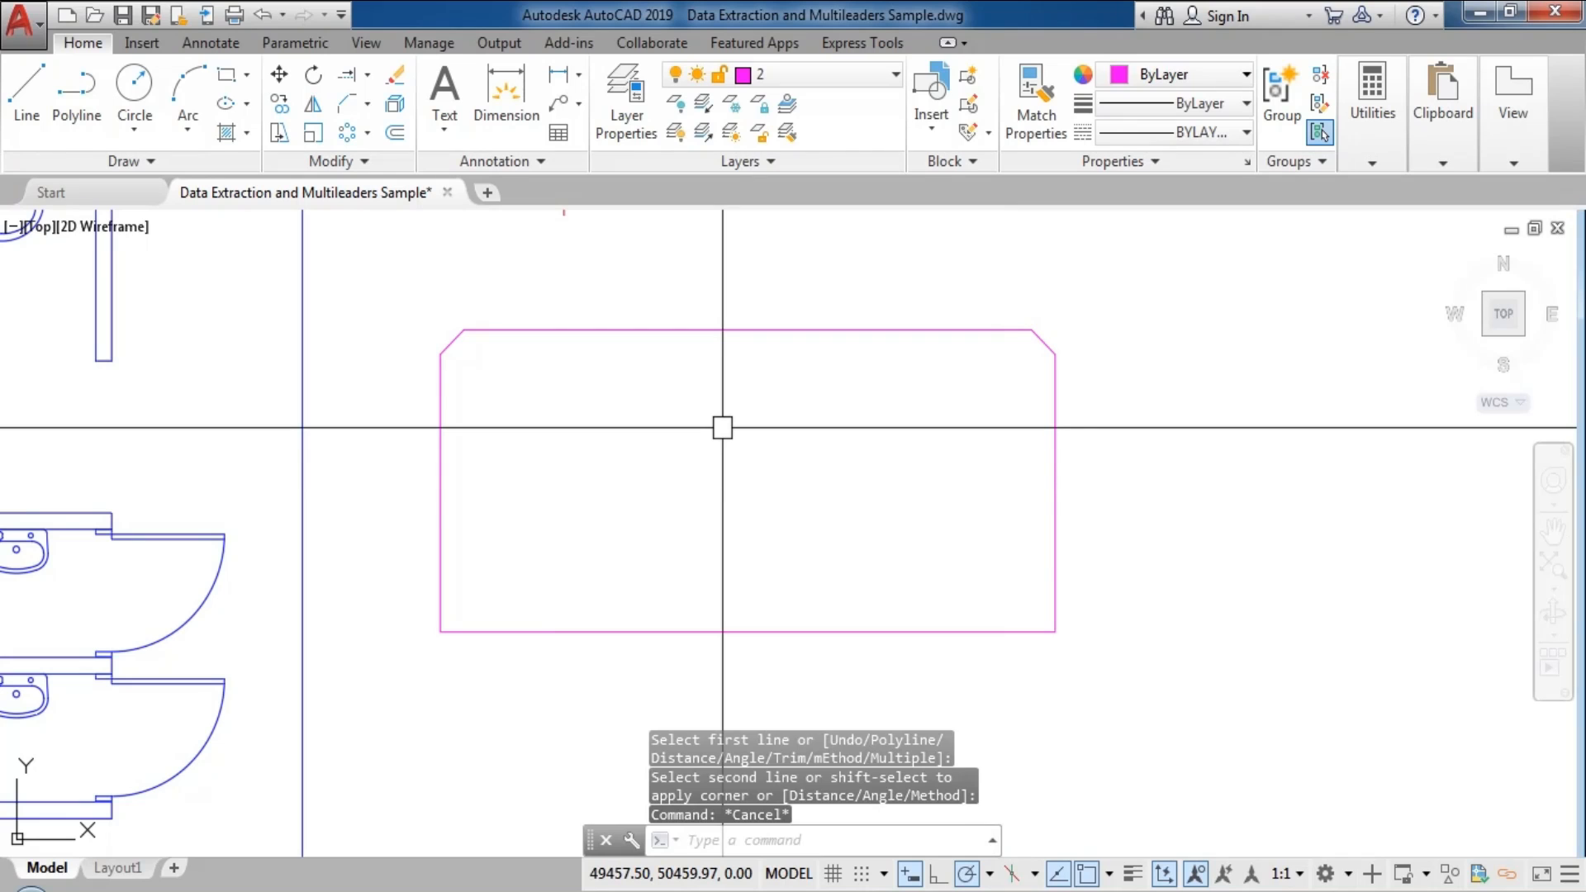
- Replace the upper-left chamfer using the Angle option, with length 250 on the left side and angle 60
key("Return")
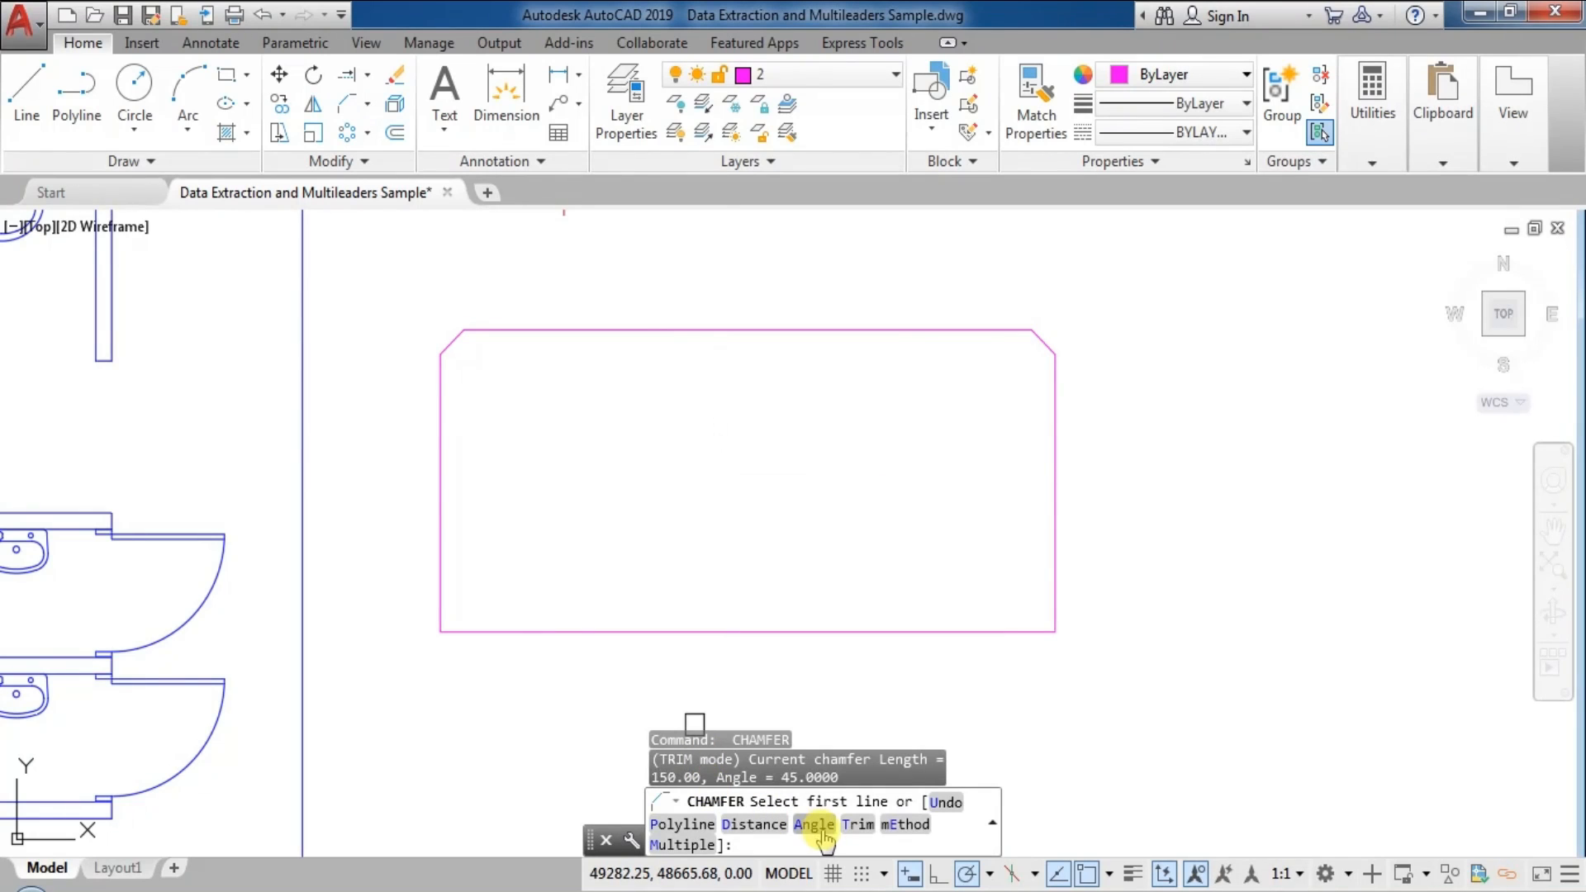
type("A")
key("Return")
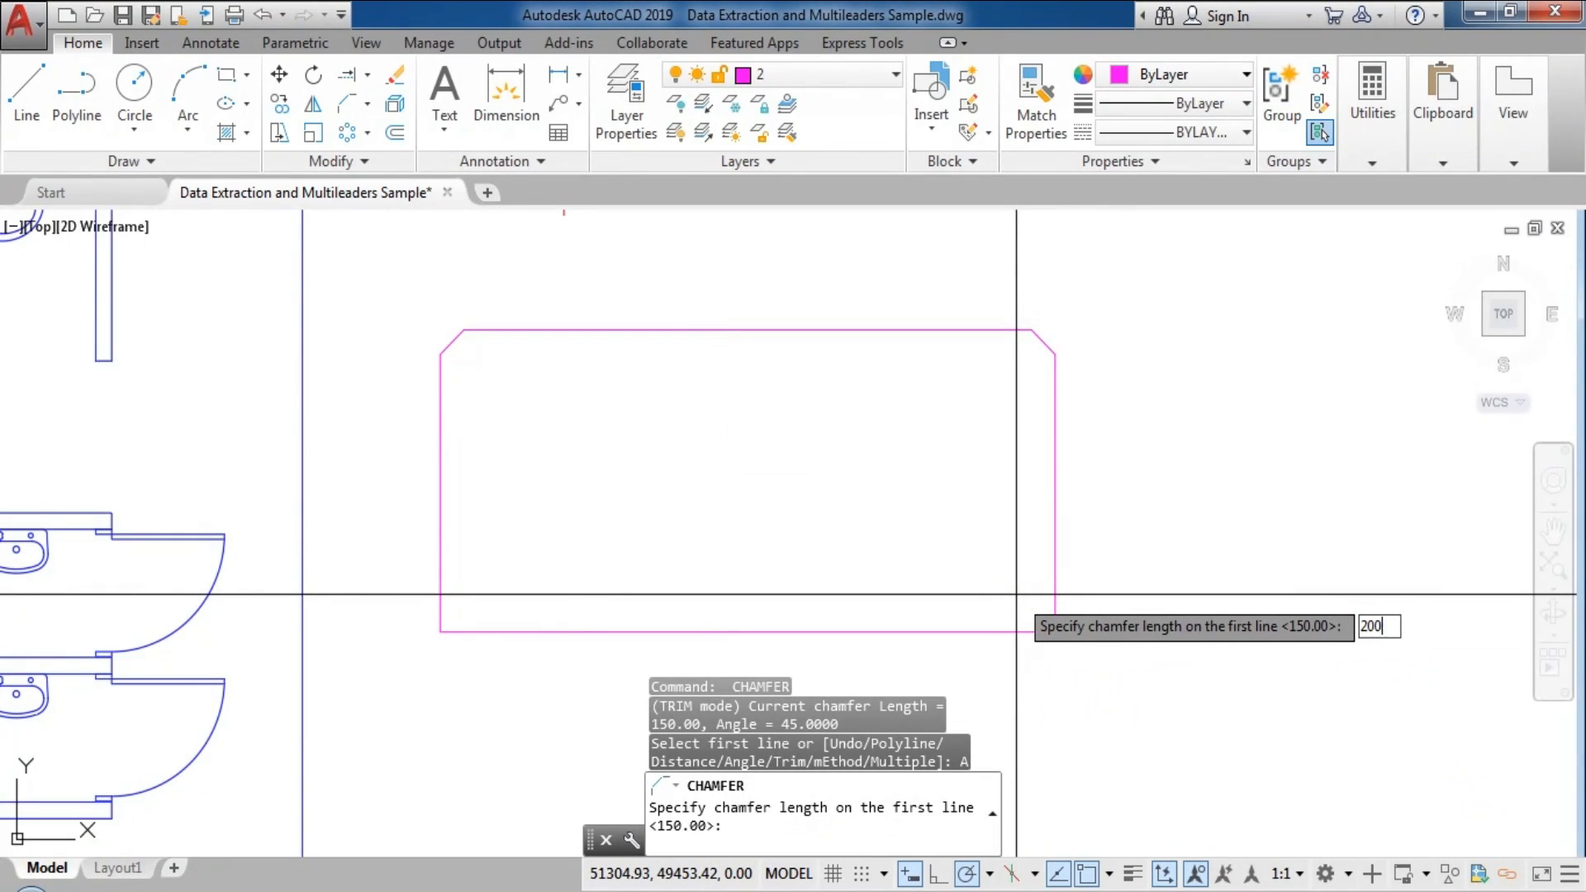
key("Return")
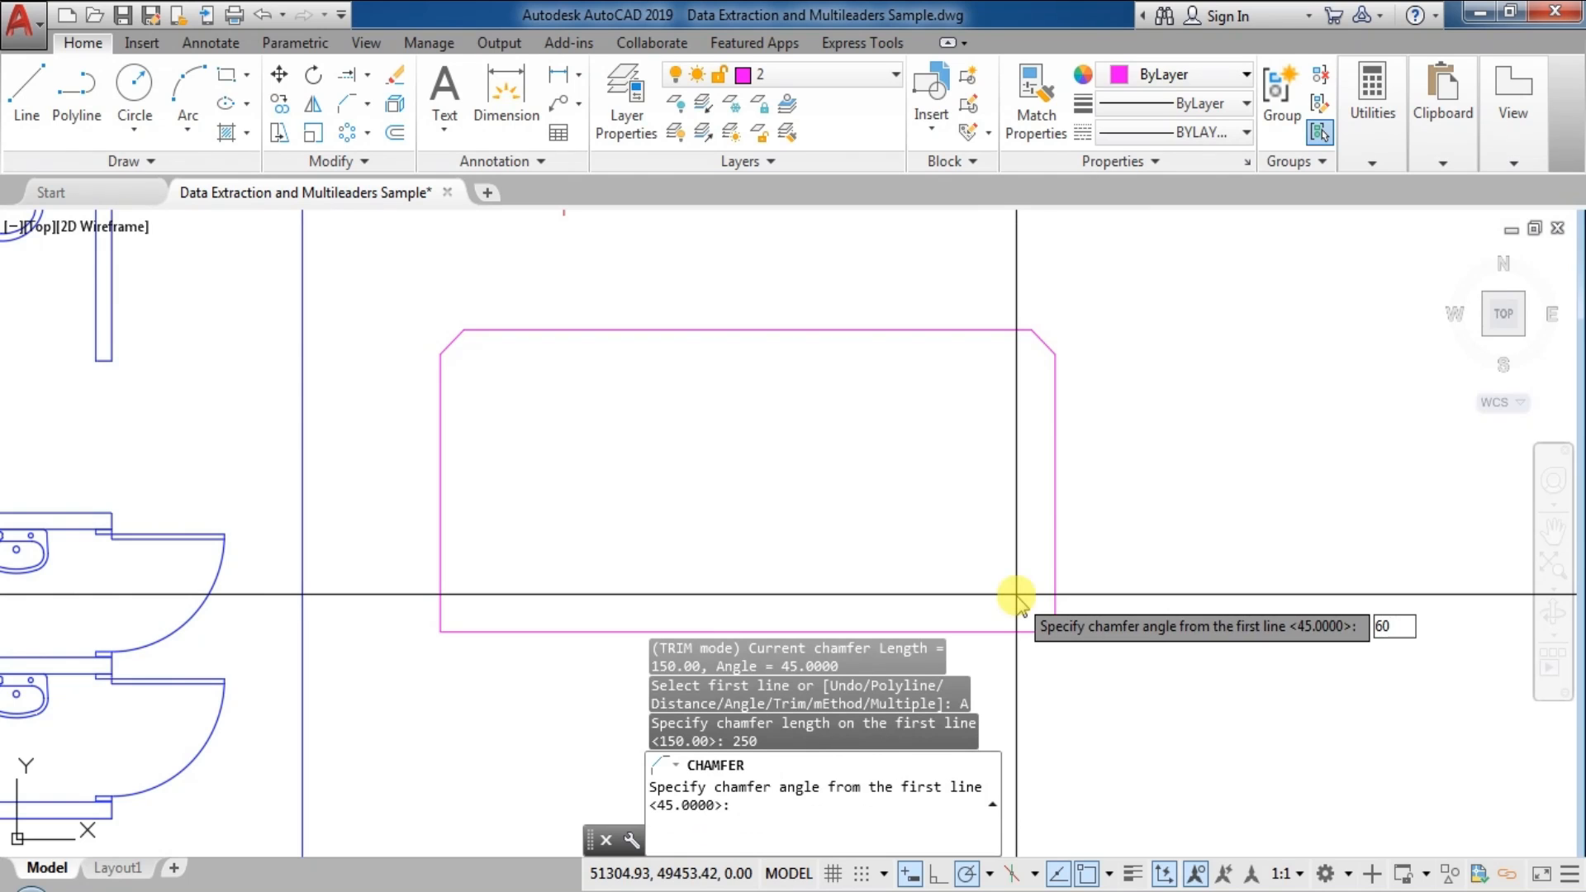
key("Return")
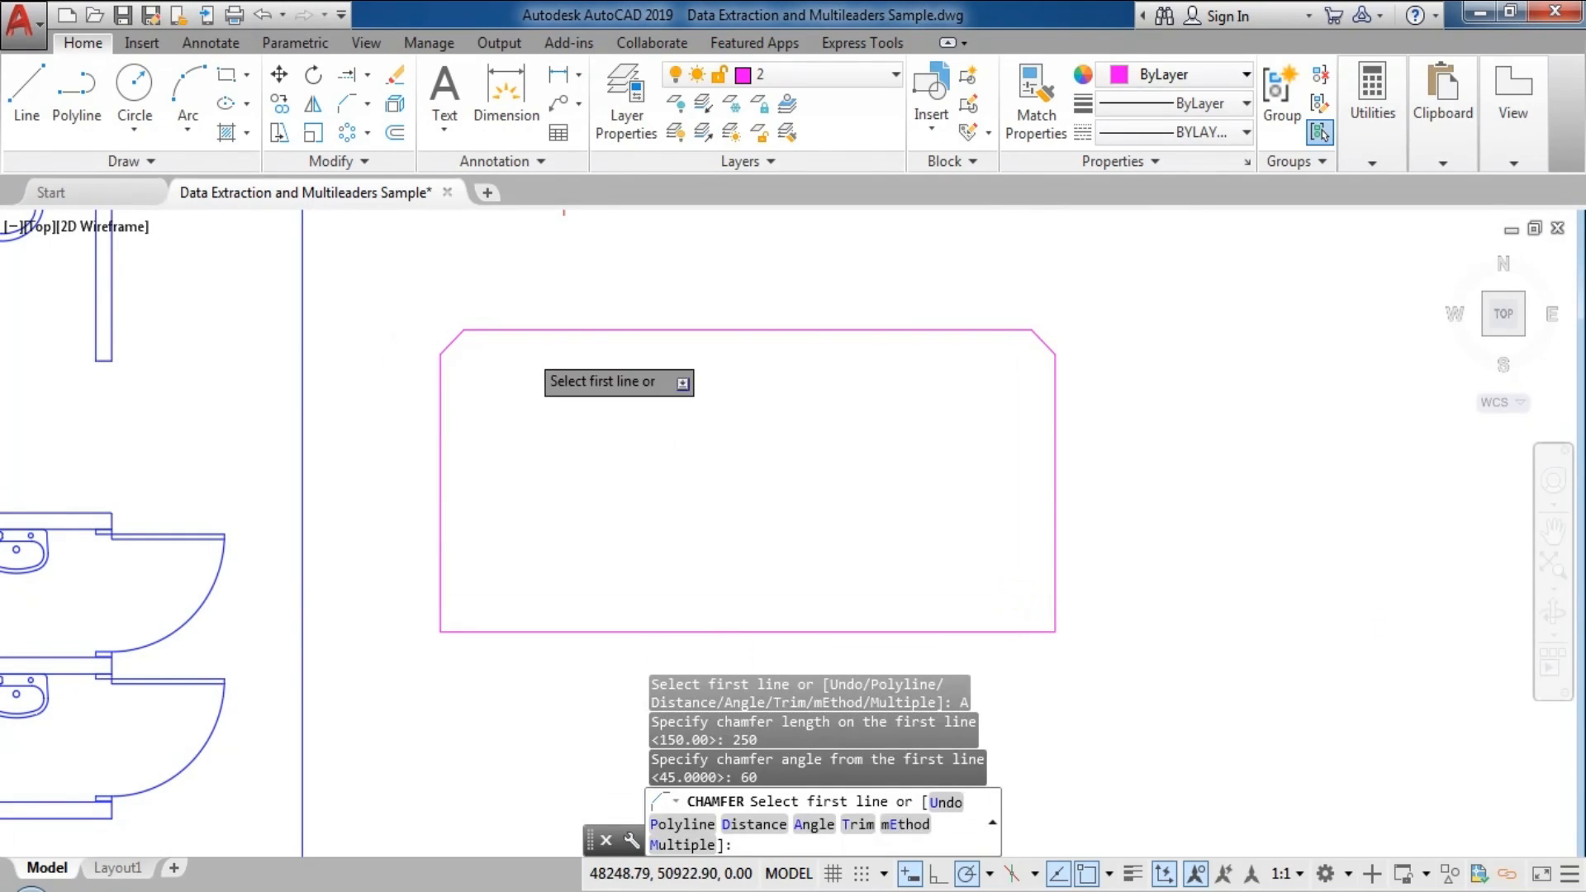
scroll(495, 364, "up", 2)
left_click(386, 388)
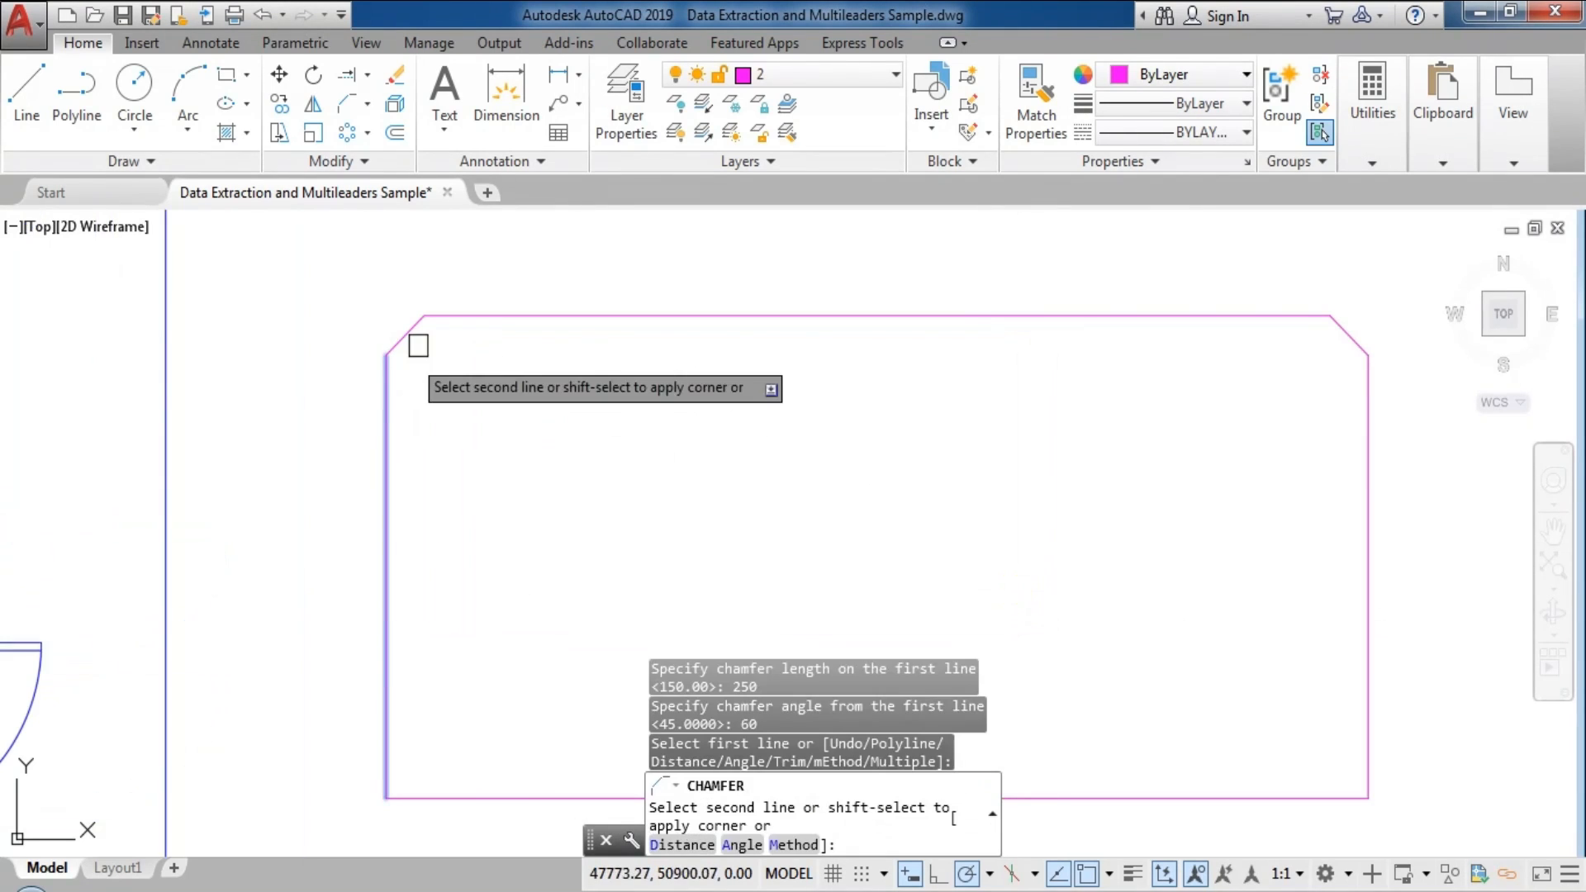
left_click(515, 316)
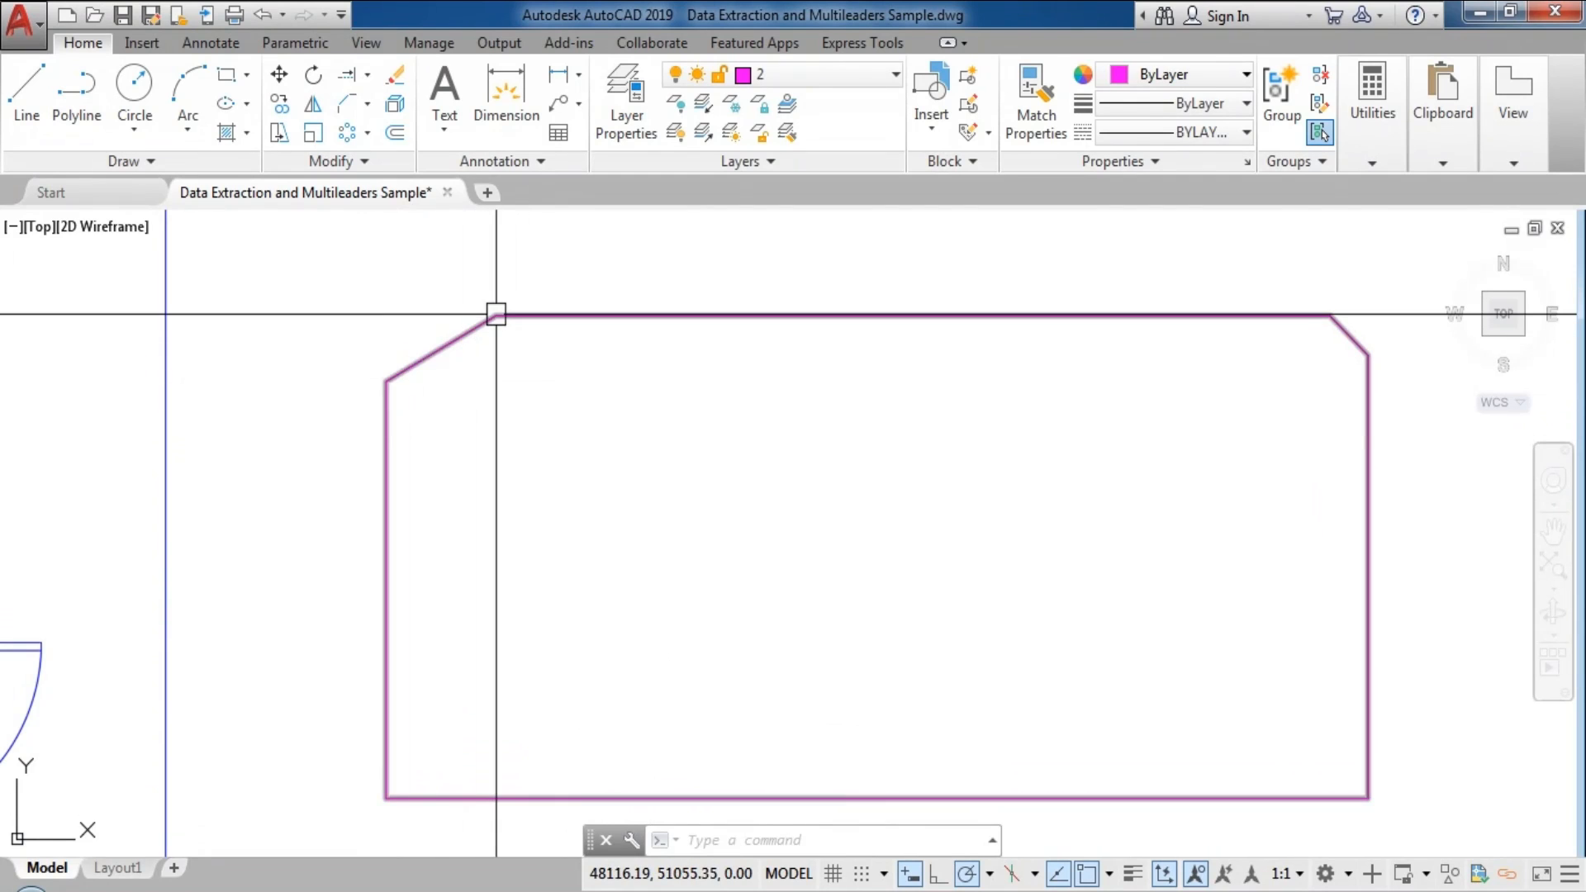
scroll(495, 354, "down", 1)
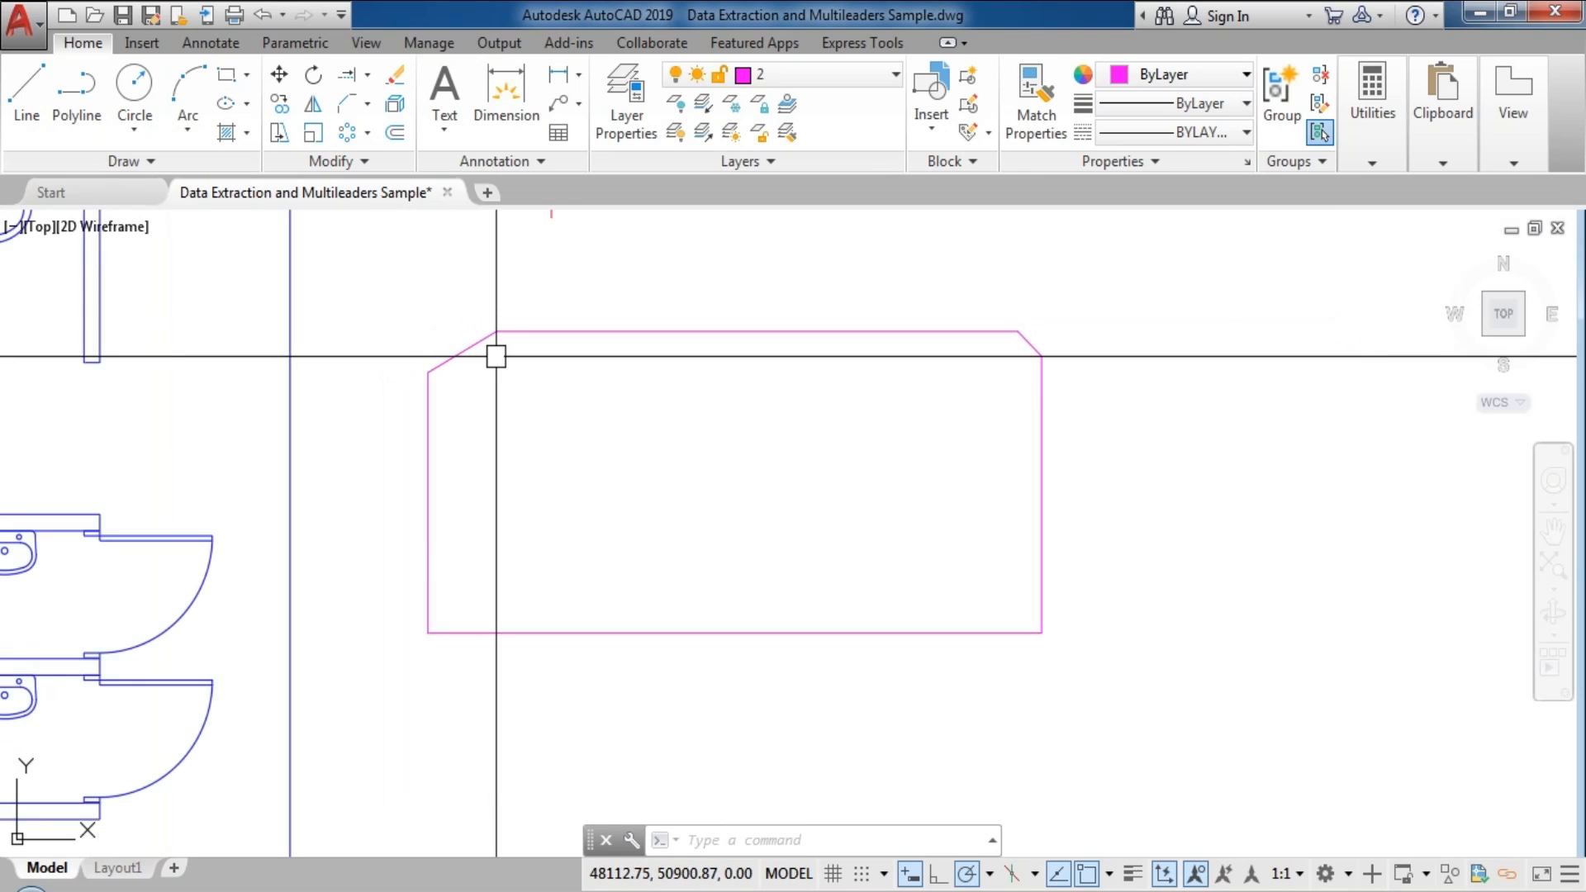
- Try to chamfer the whole rectangle at once with Chamfer's Polyline option, using the current length and angle
type("cha")
key("Return")
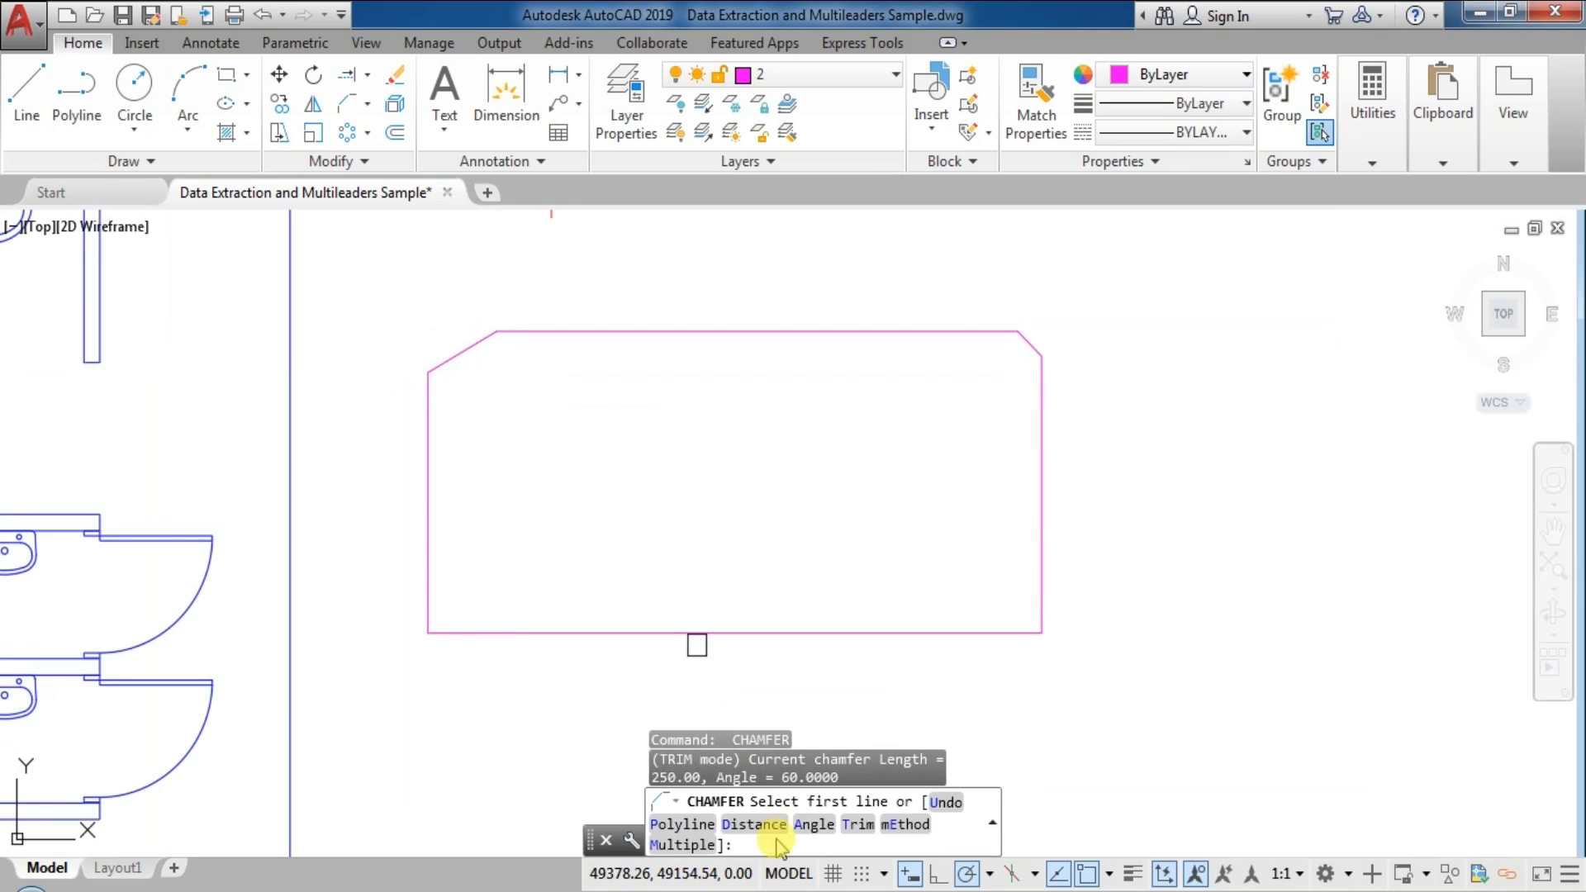
left_click(701, 823)
left_click(593, 331)
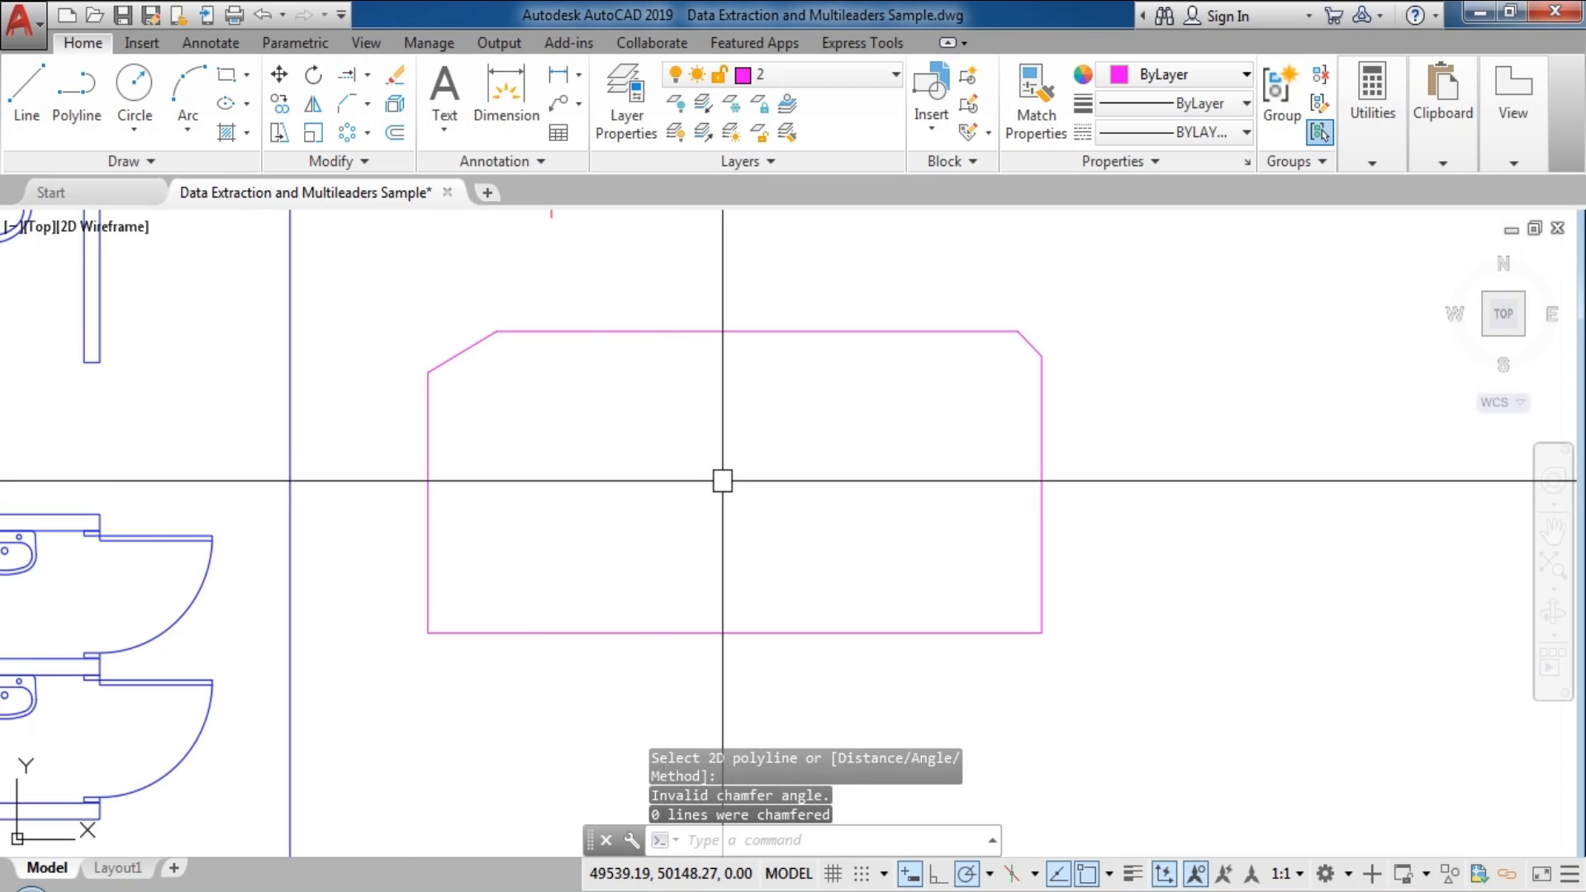
- Try to chamfer the whole rectangle with the Polyline option after accepting length 250 and angle 60 through the Angle option
key("Return")
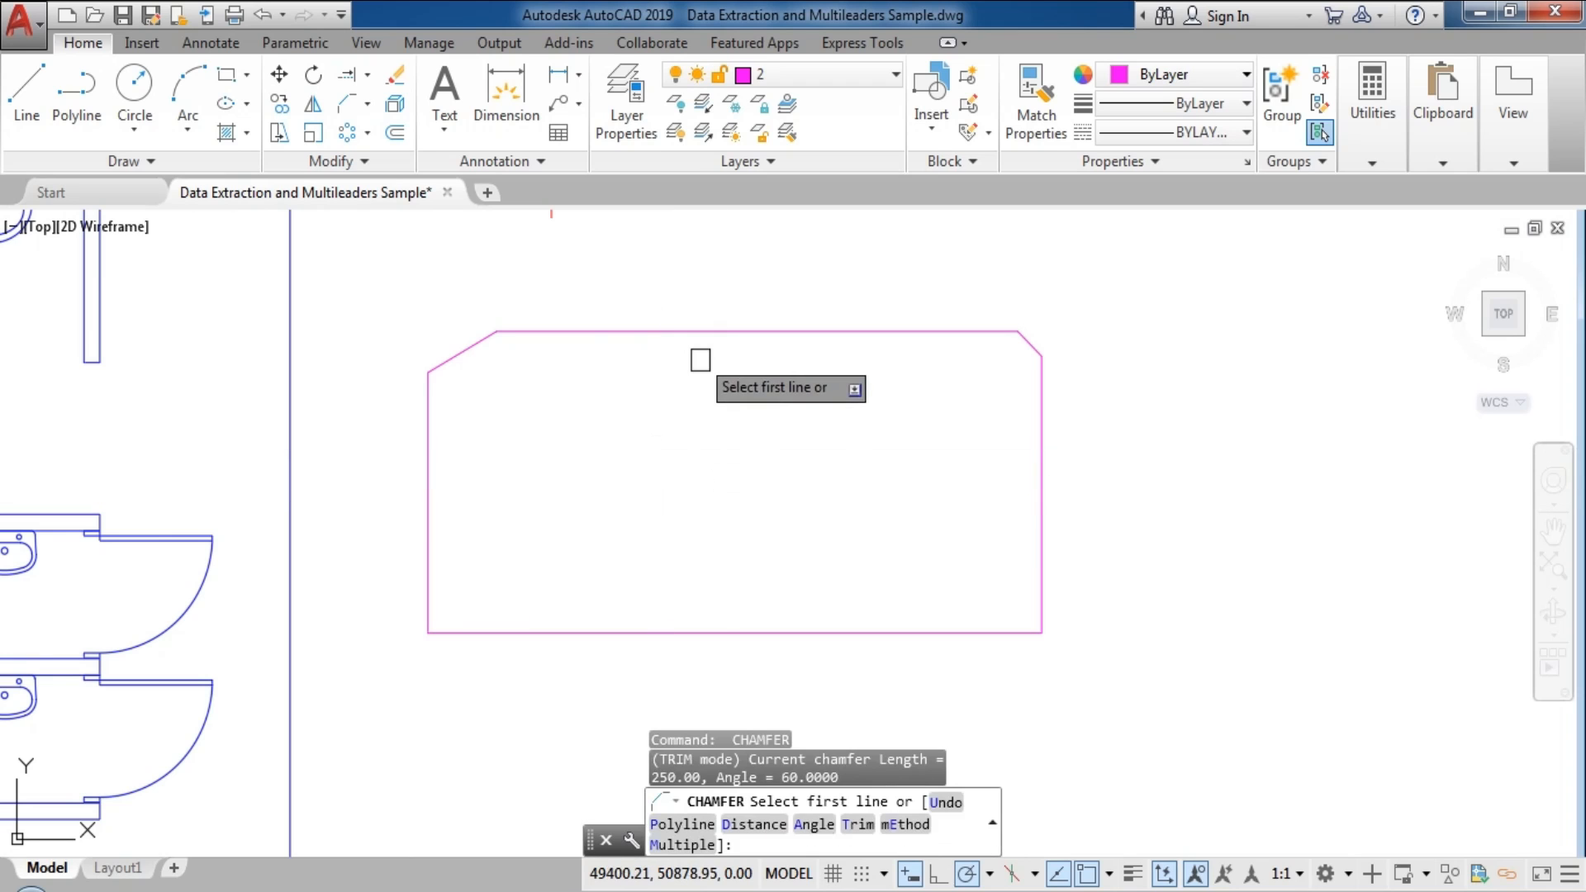
left_click(813, 824)
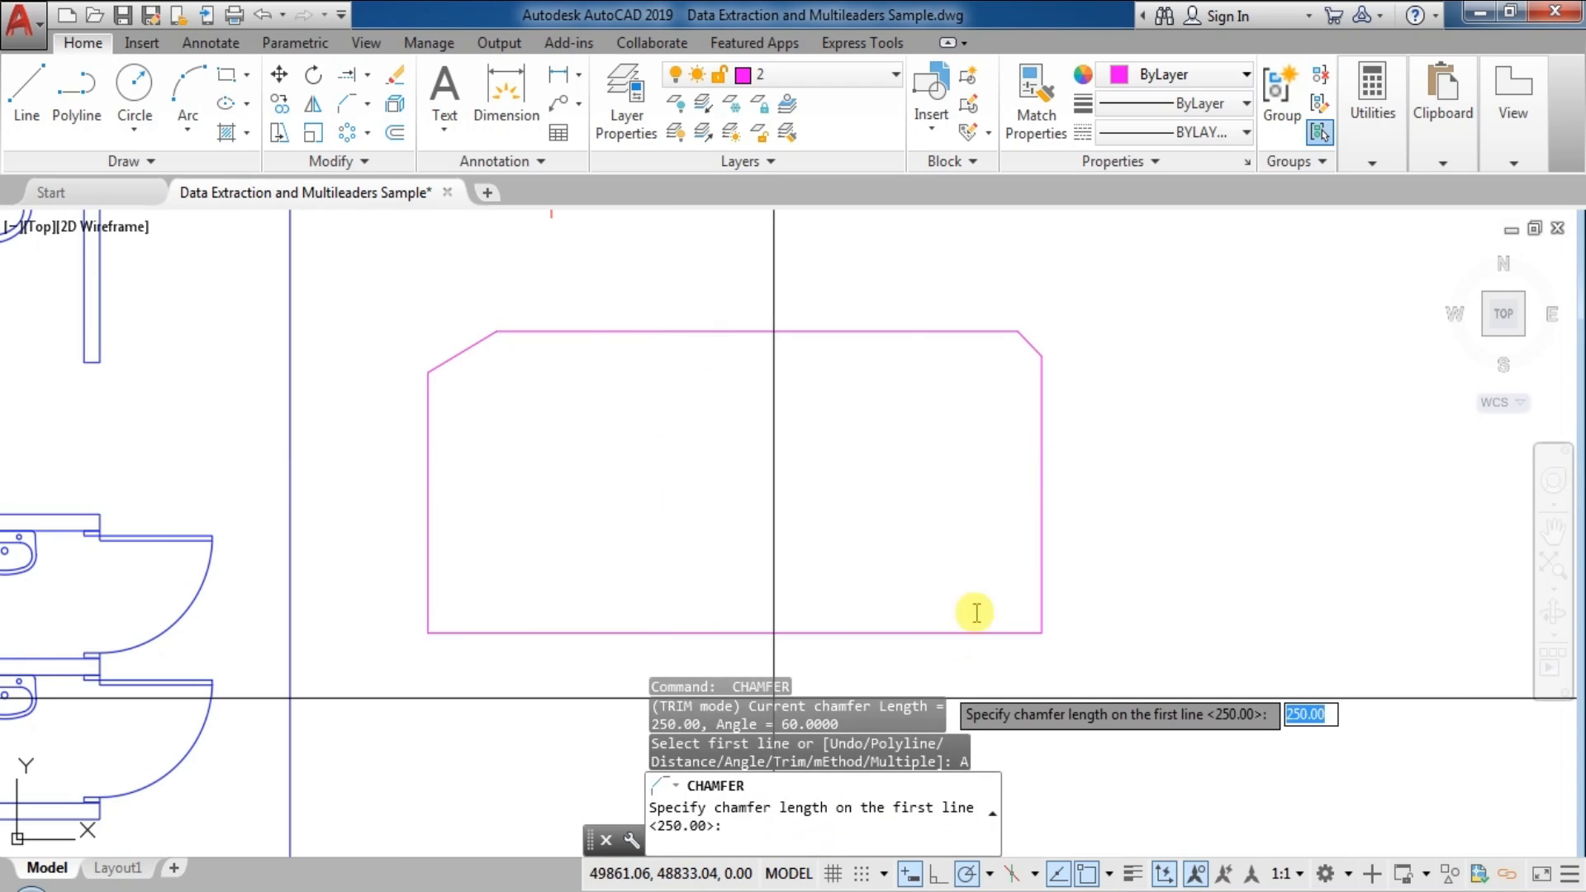
key("Return")
key("Return")
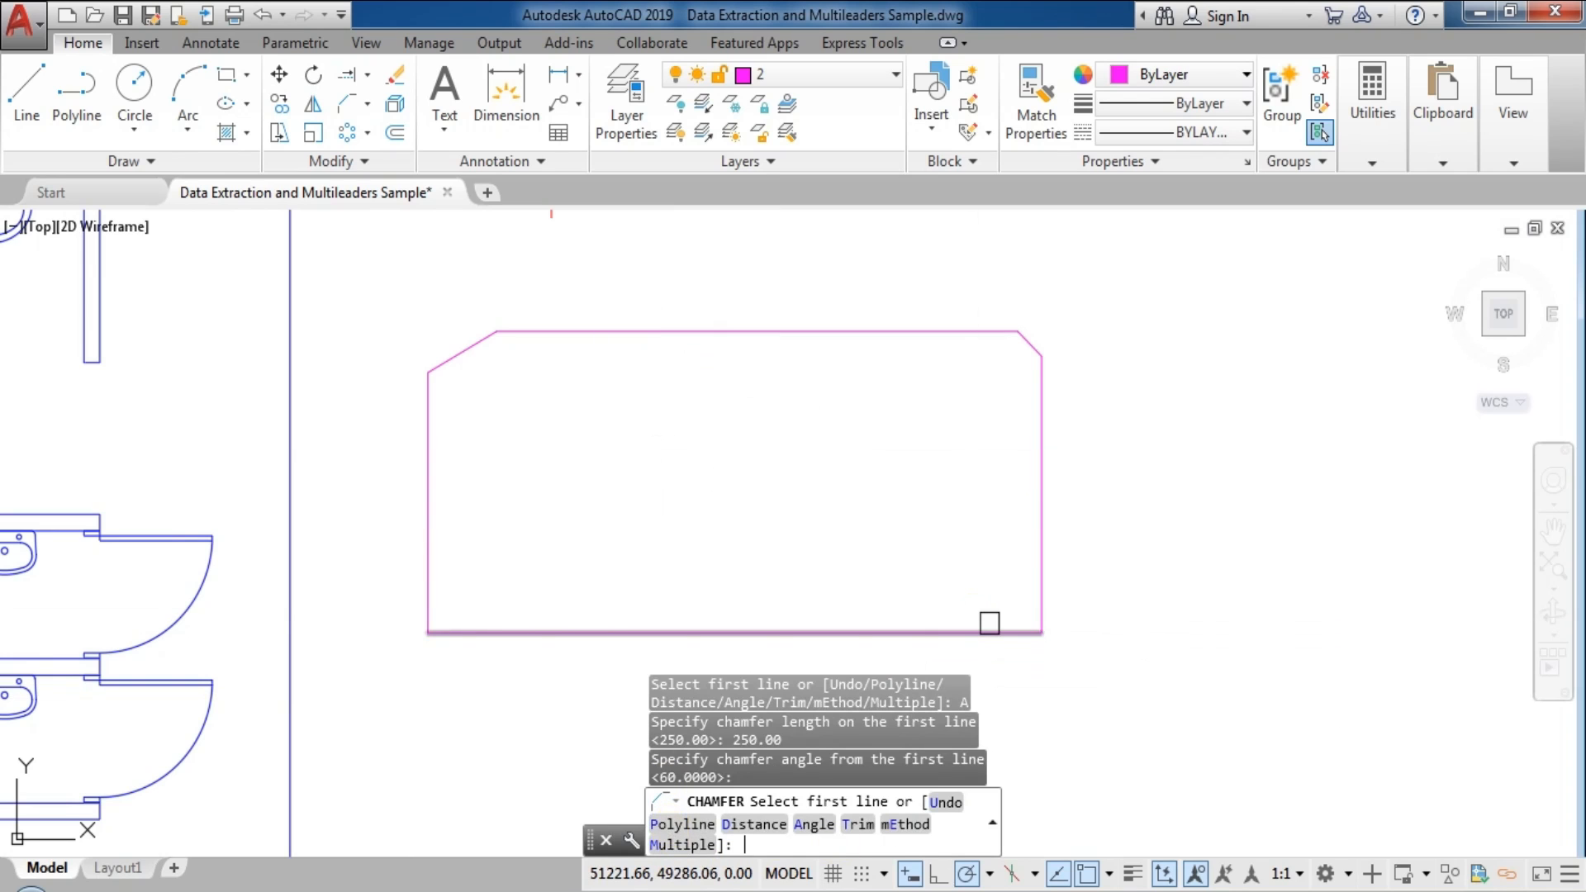
left_click(682, 823)
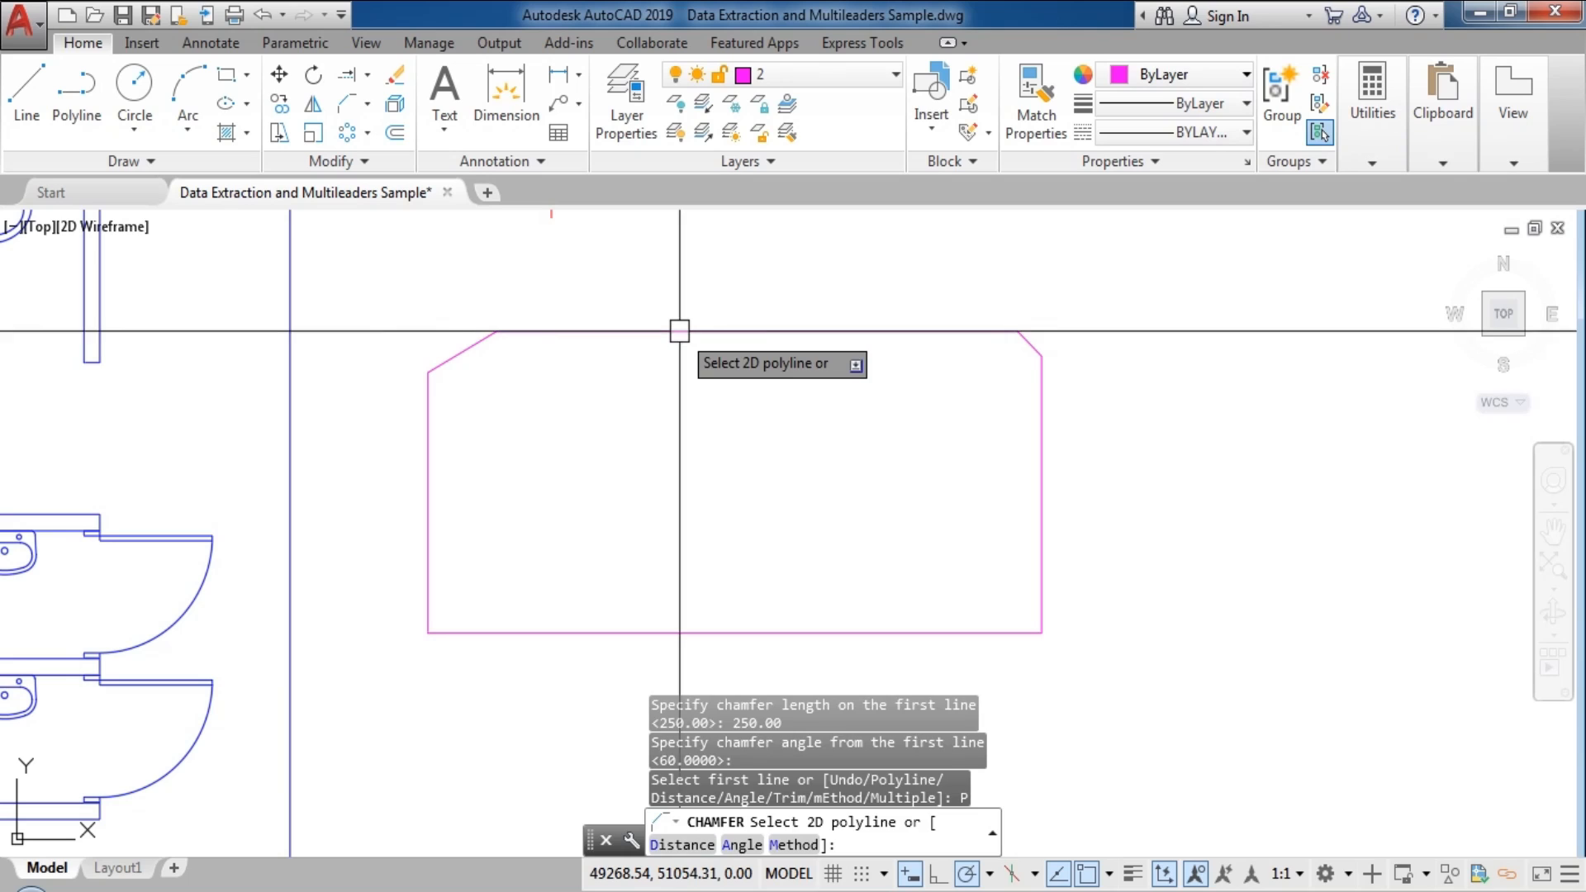
left_click(679, 331)
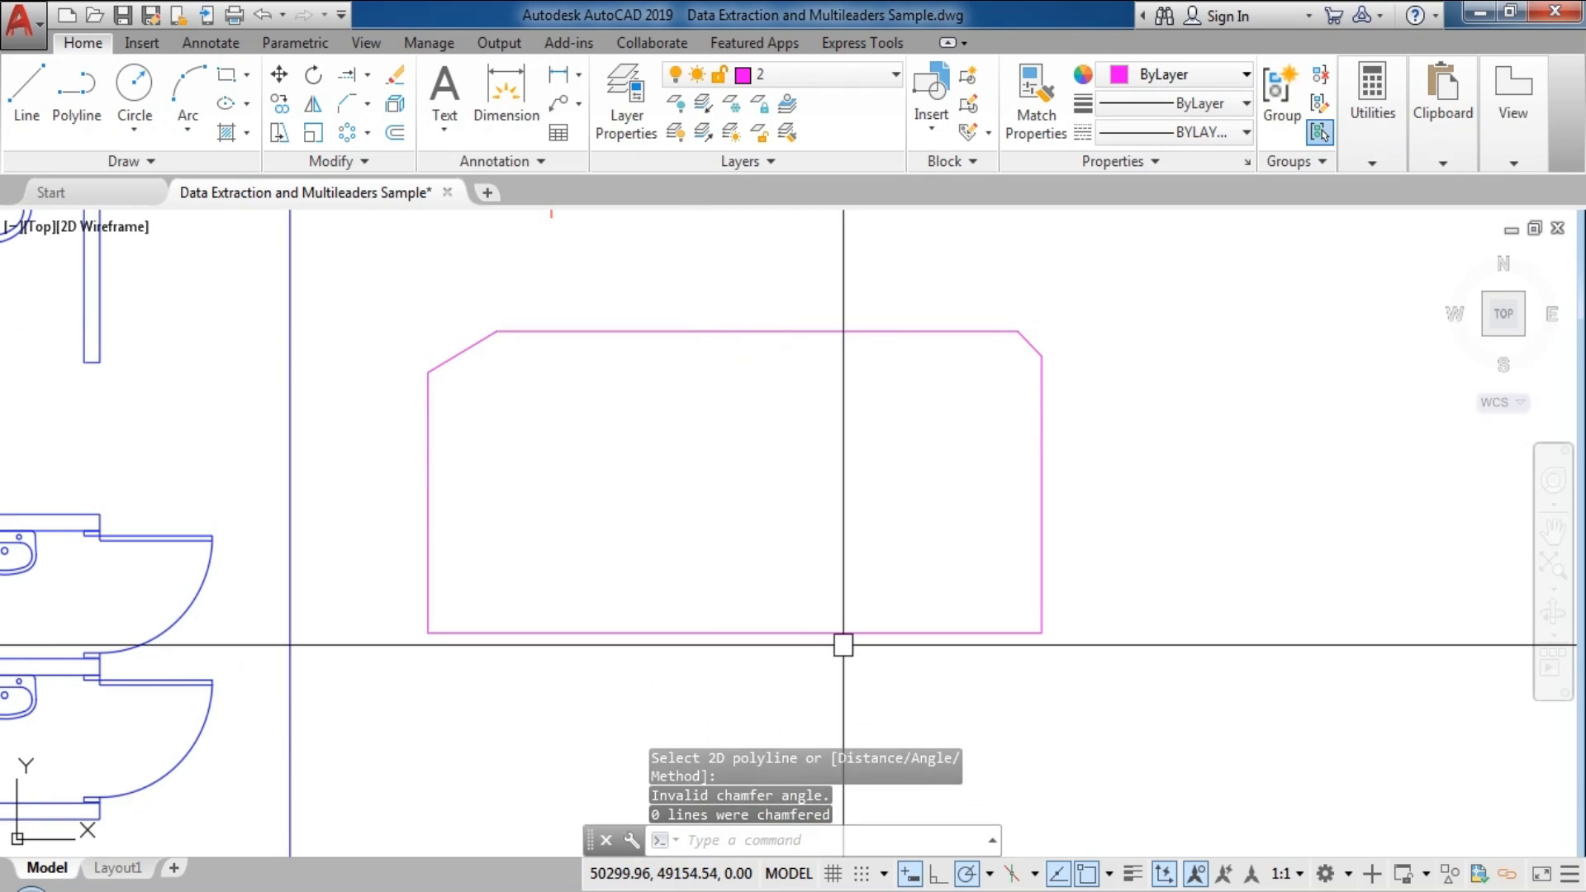
key("Return")
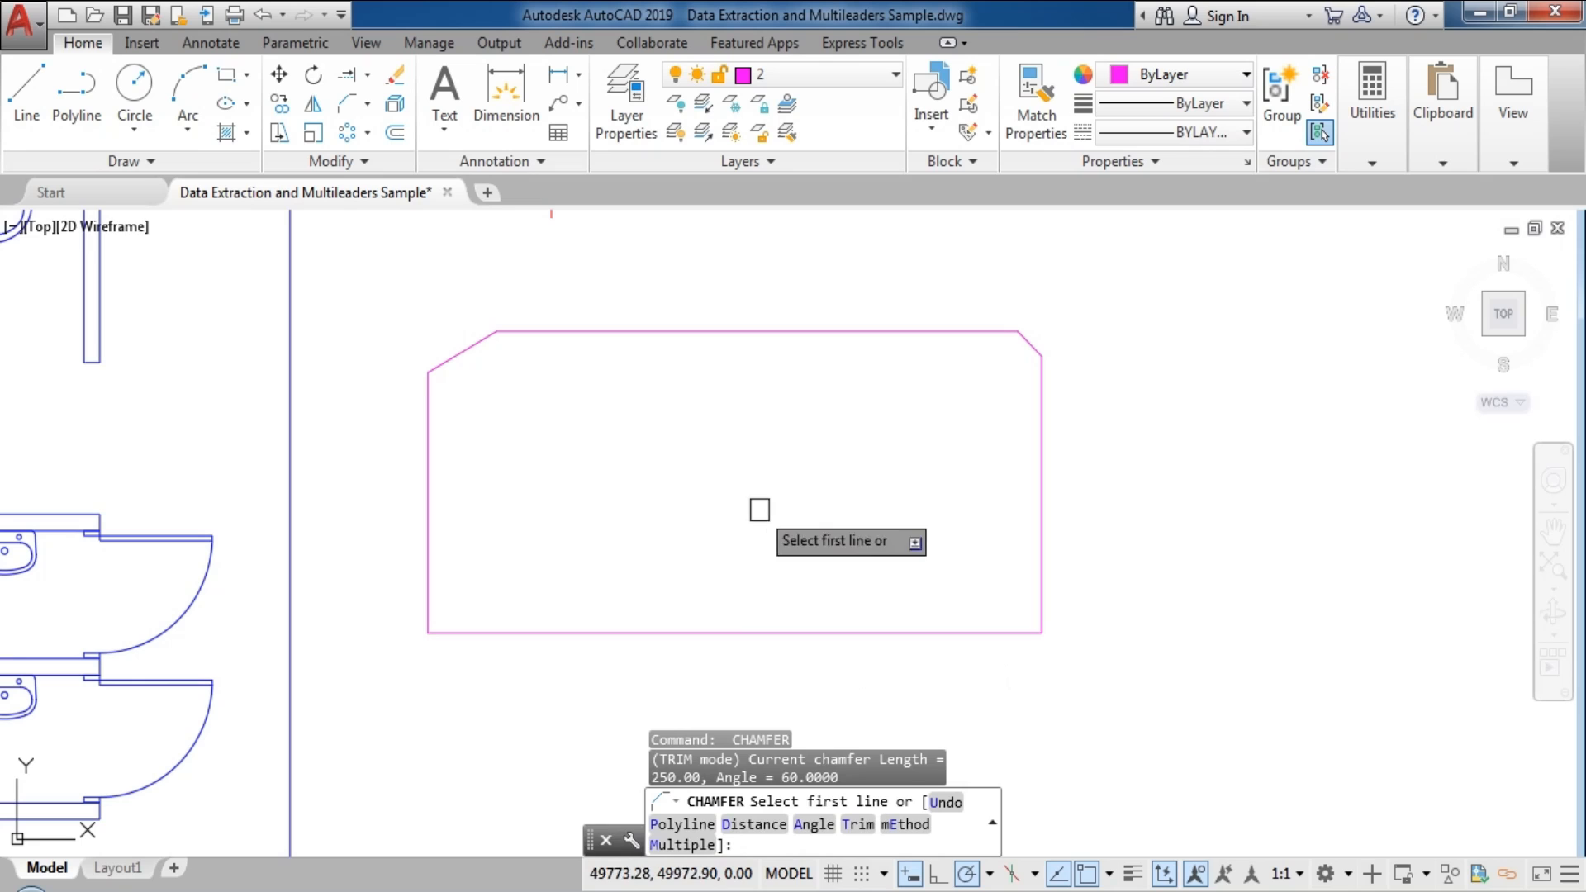
left_click(613, 341)
key("Escape")
- Restore the rectangle's upper-left and upper-right corners to square using Fillet's apply-corner selection
type("f")
key("Return")
left_click(588, 338)
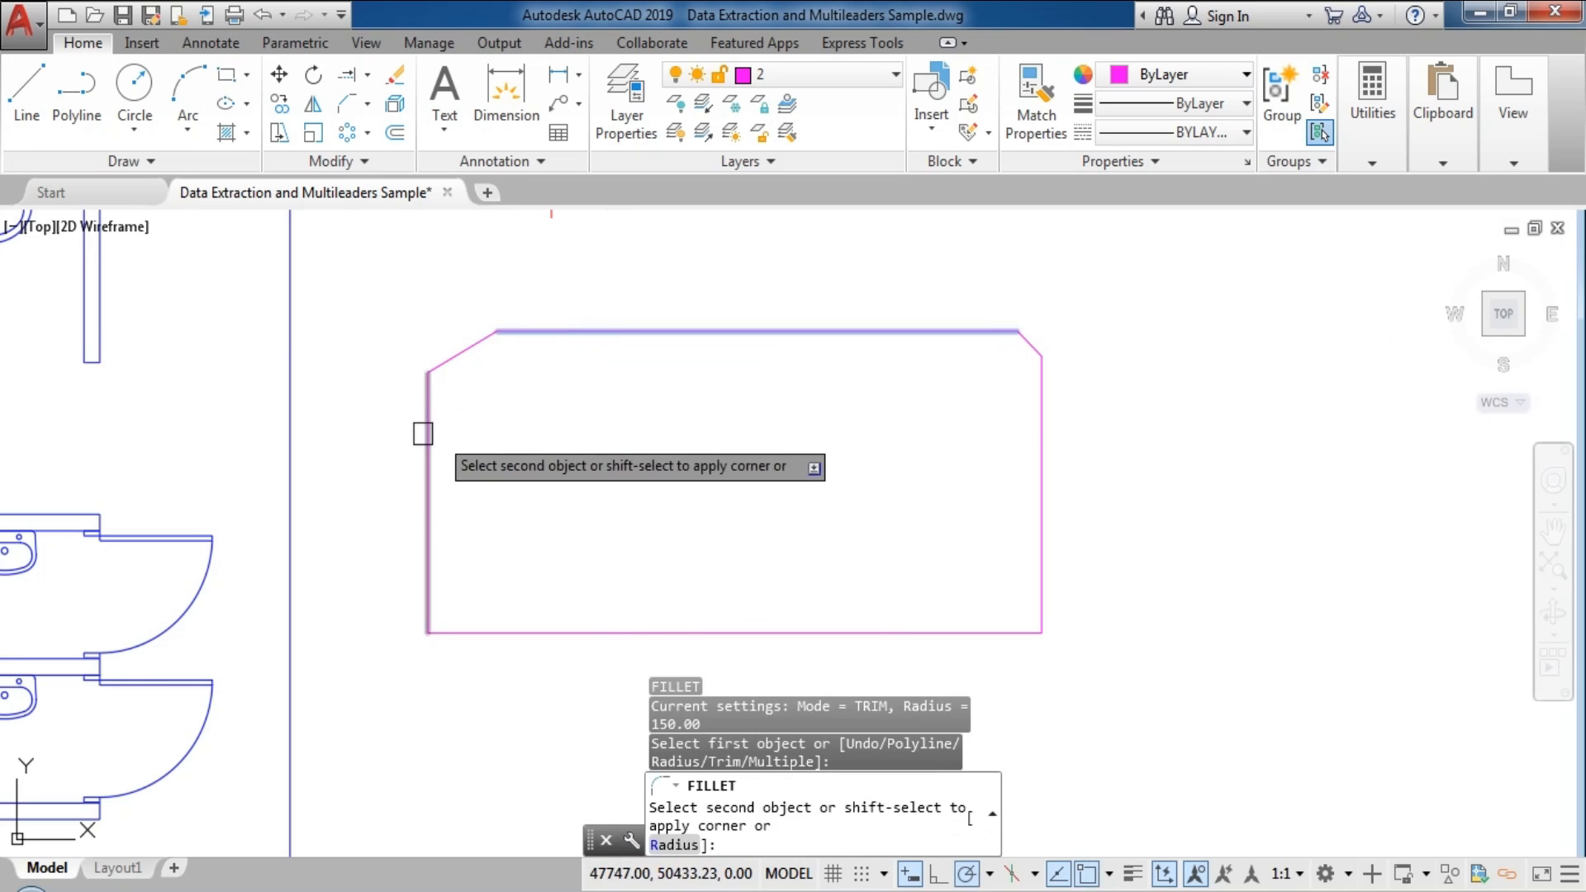
left_click(427, 430, "shift")
key("Return")
left_click(994, 323)
left_click(1036, 397, "shift")
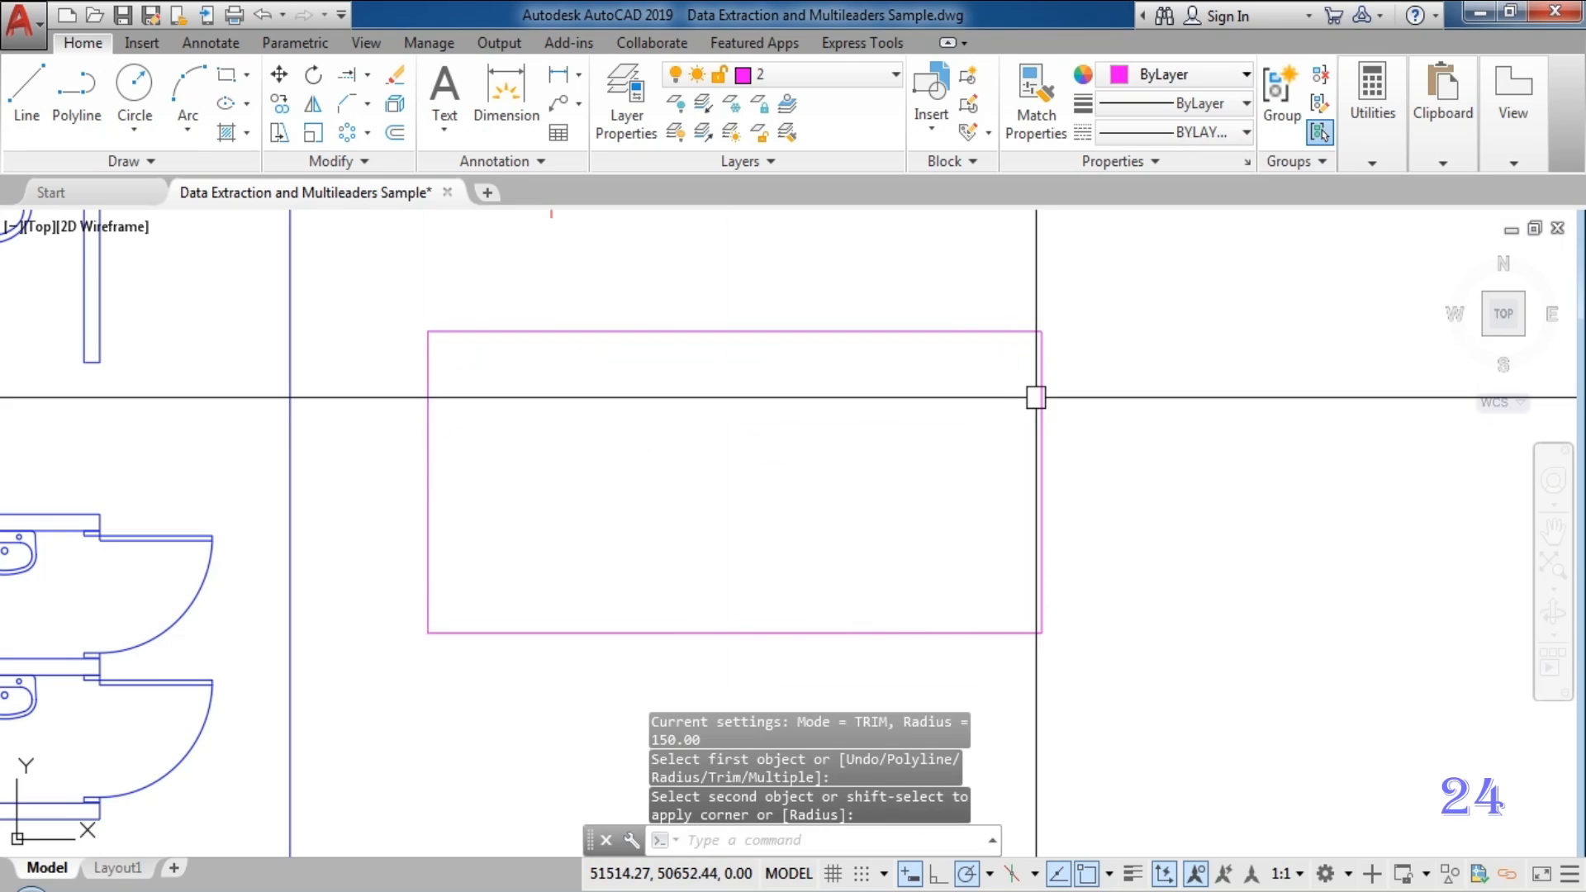
type("f")
key("Return")
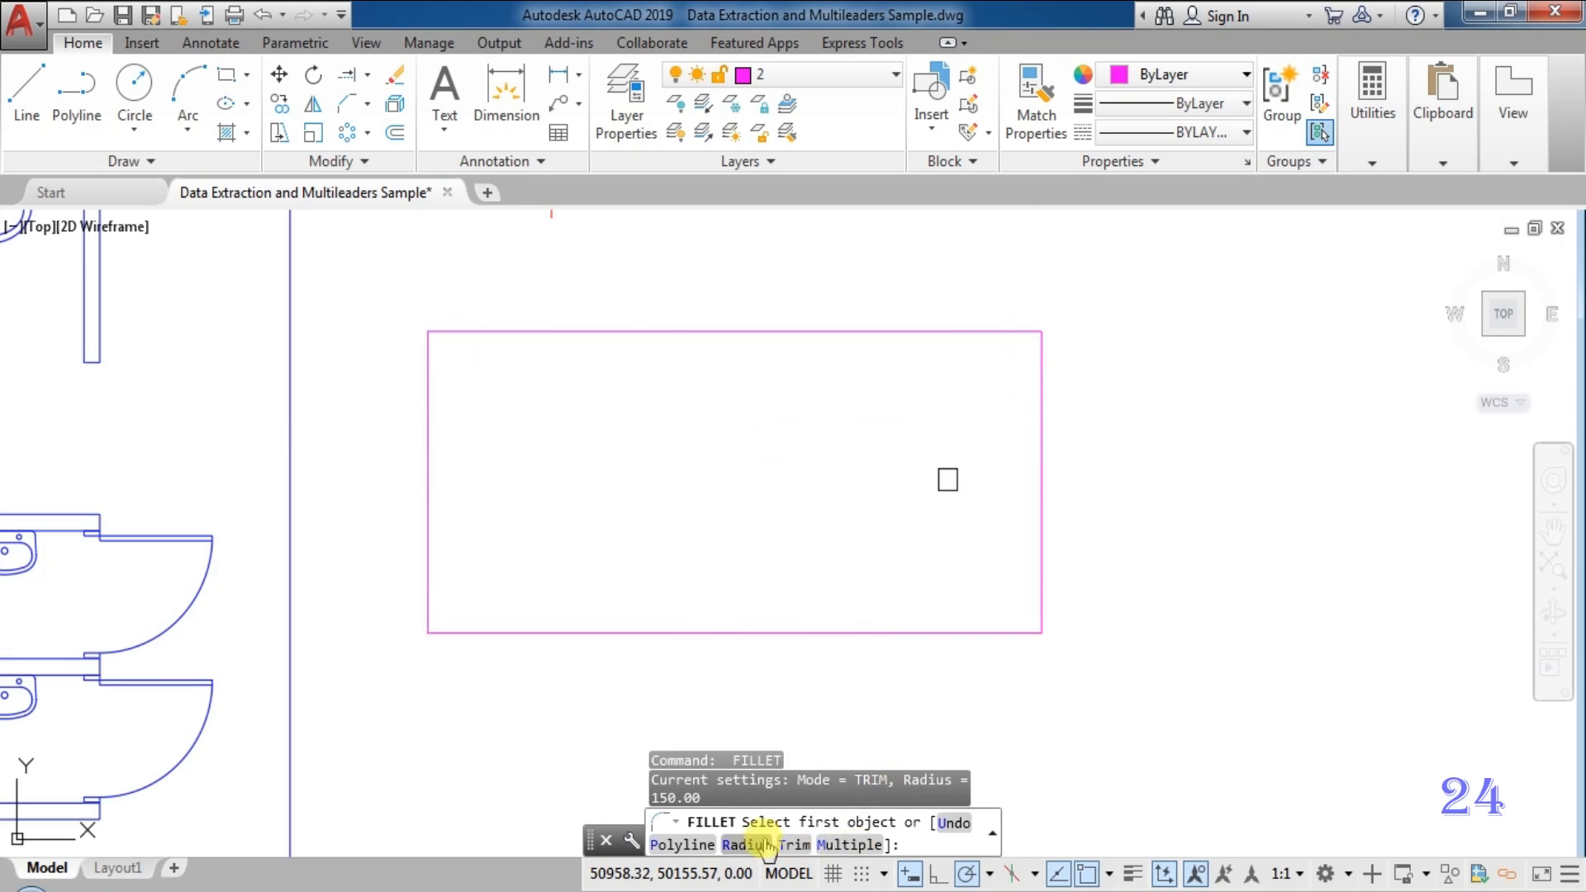
key("Escape")
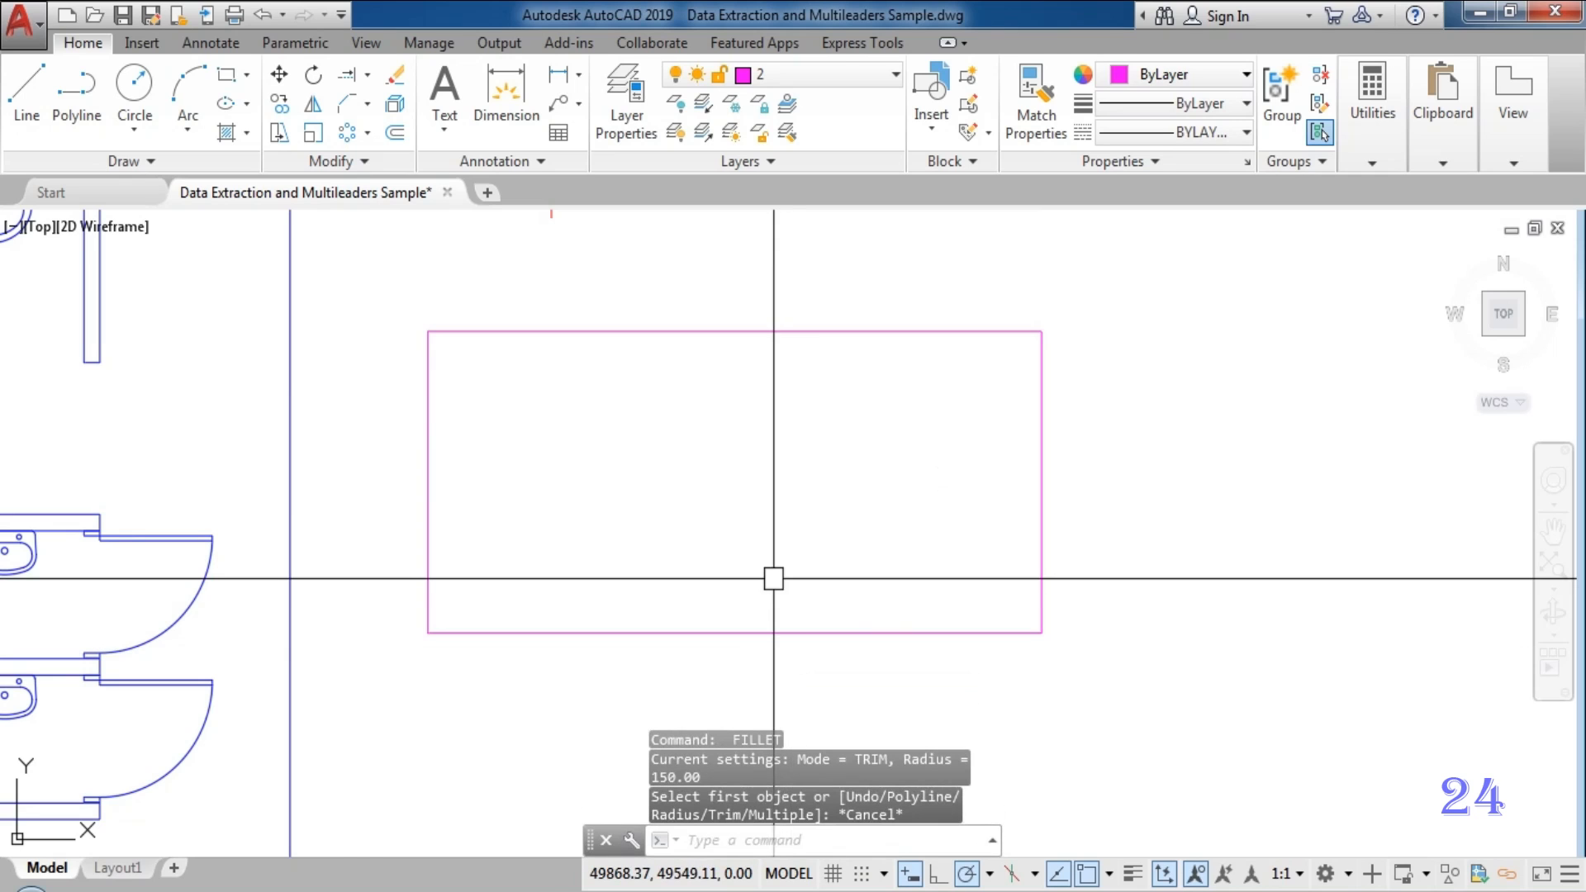
- Chamfer all four corners of the rectangle at once with the Polyline option, using length 250 and angle 60
left_click(347, 103)
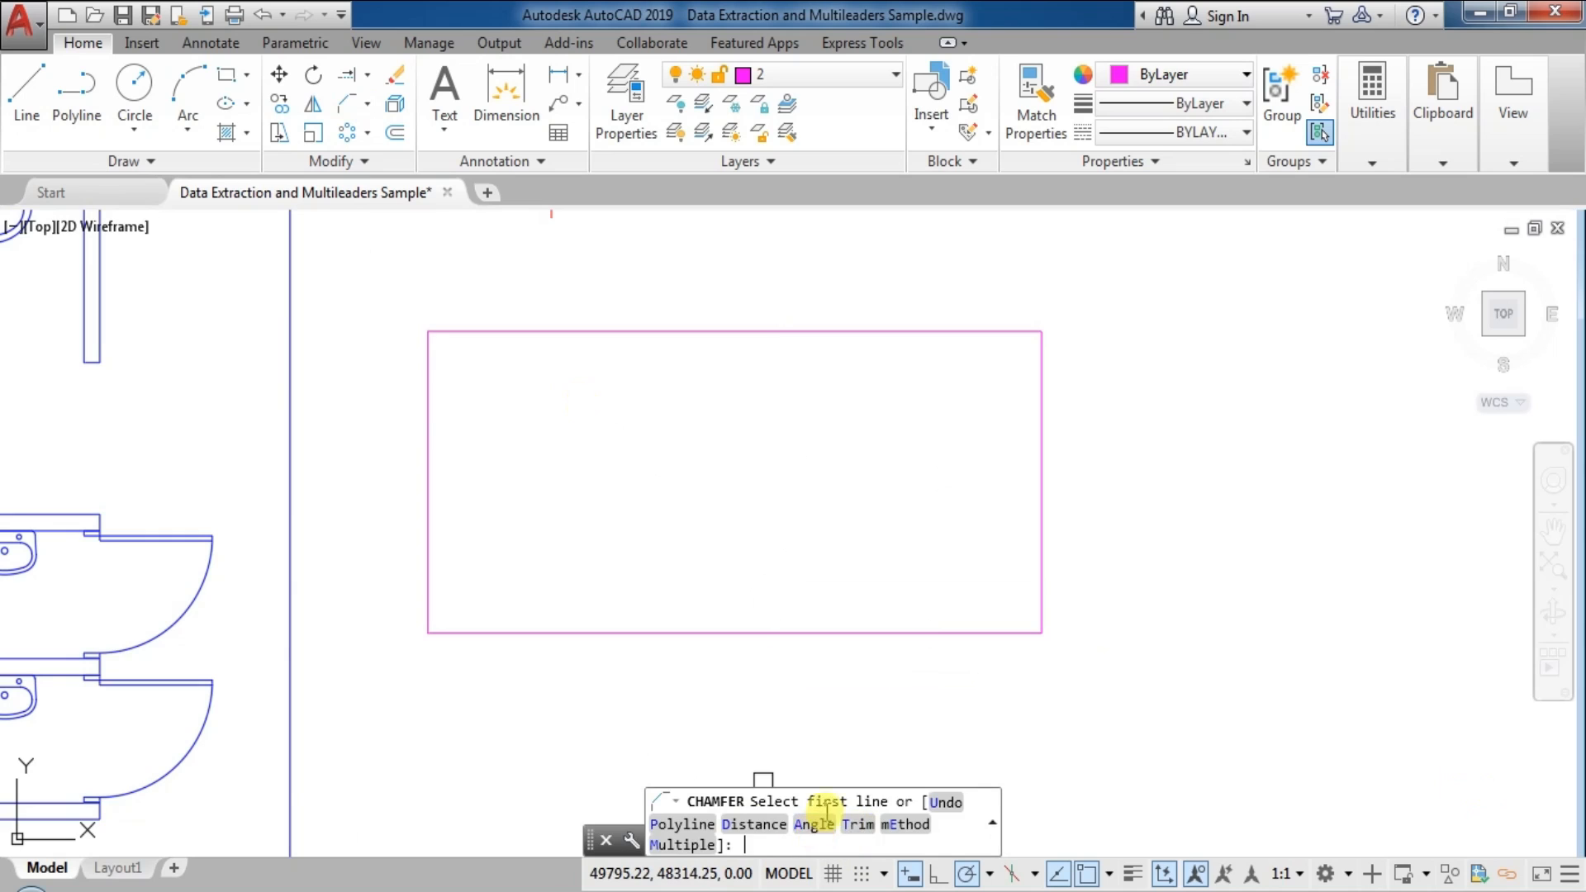
left_click(818, 823)
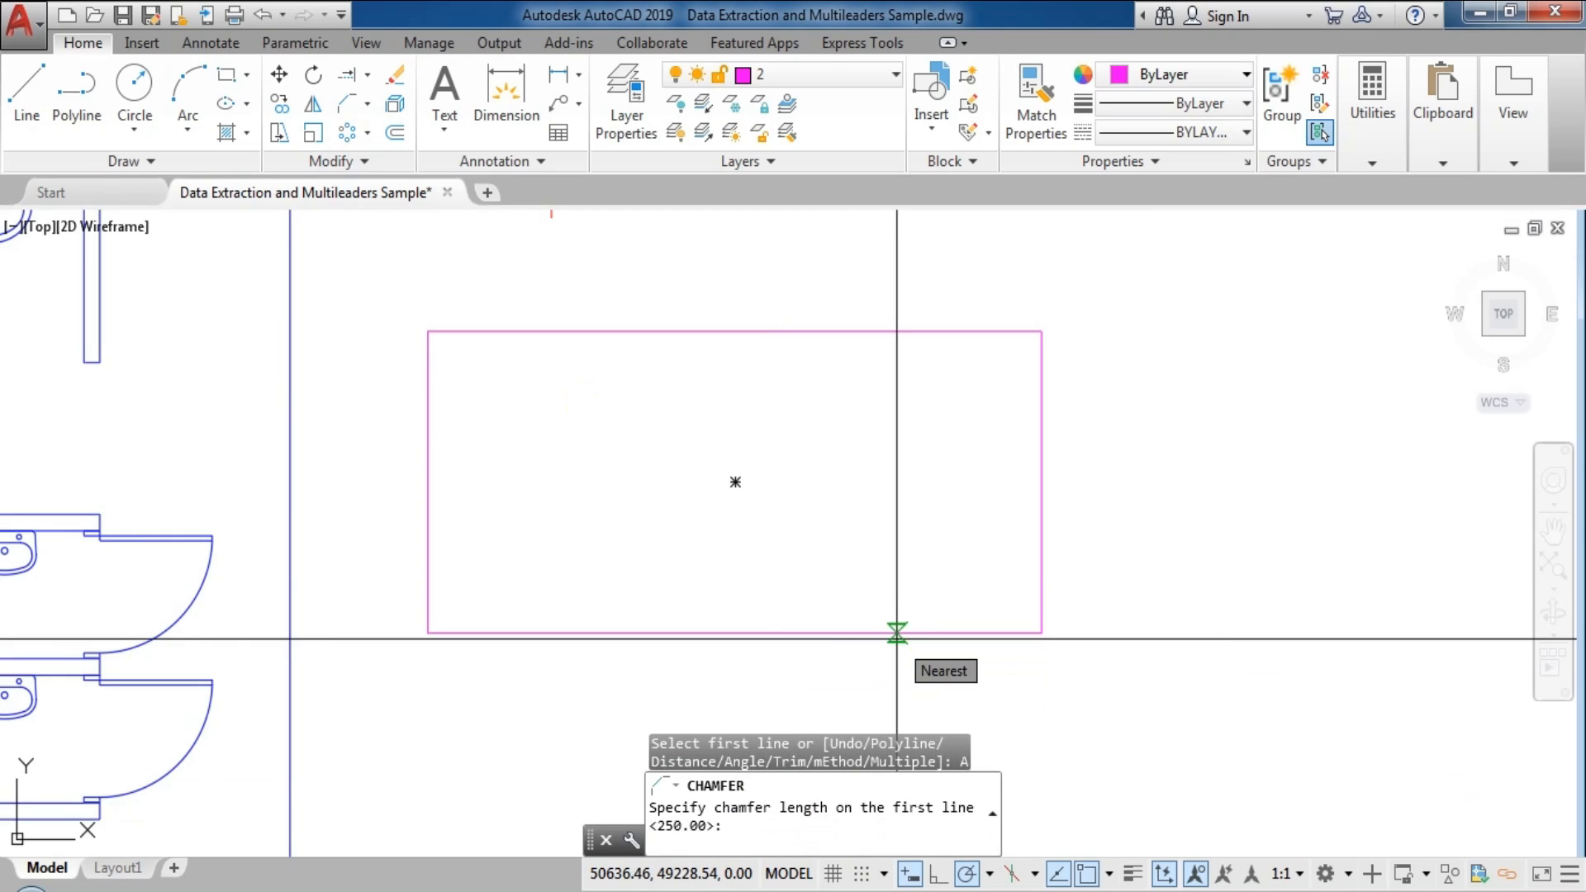
key("Return")
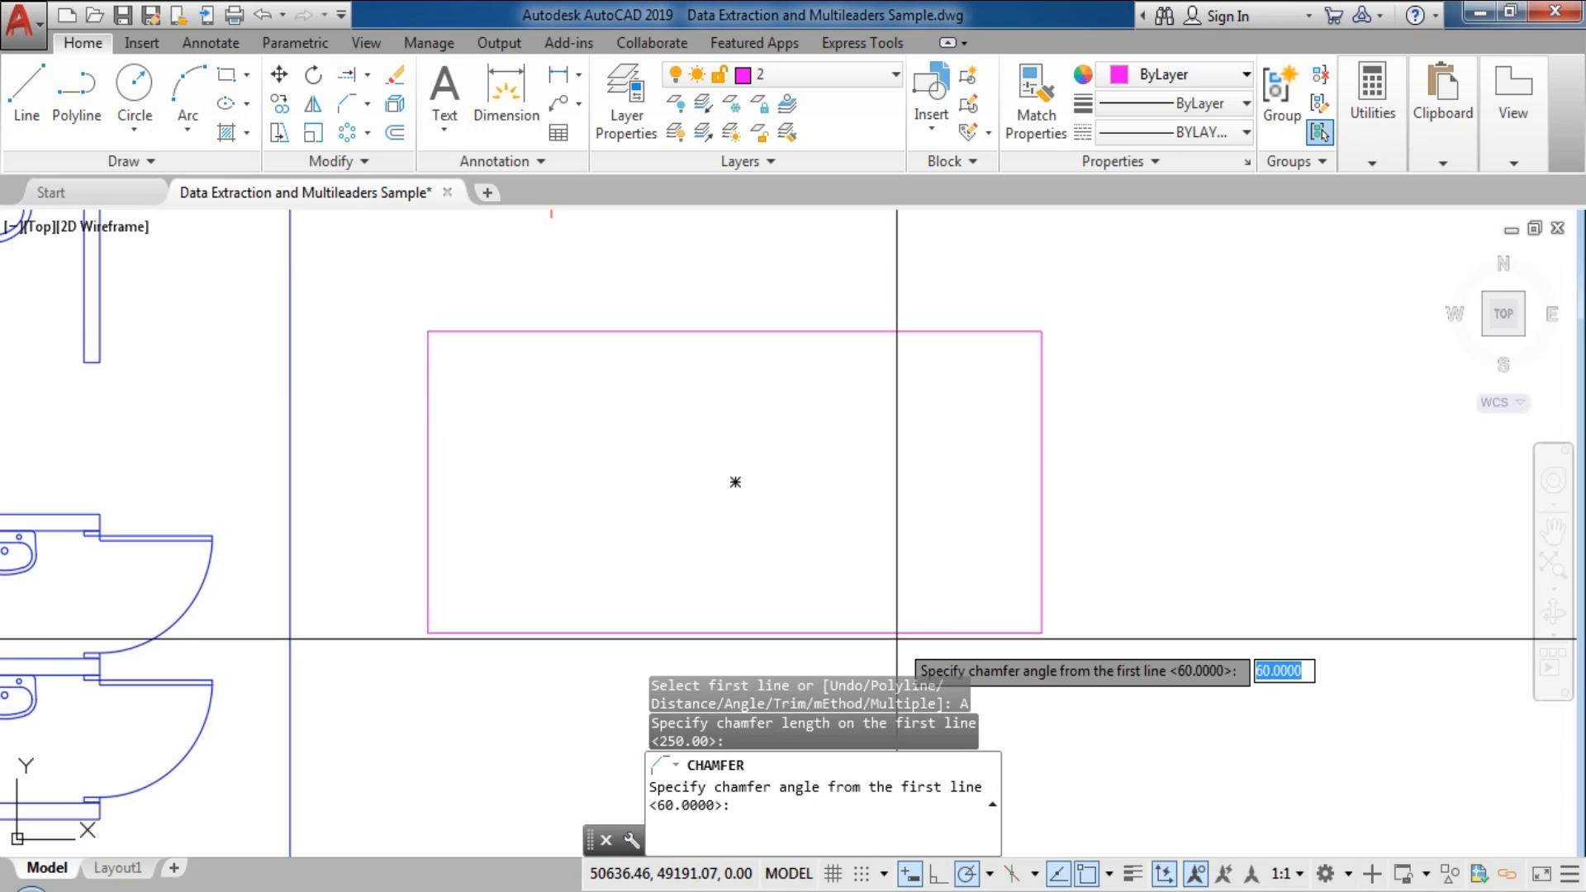
key("Return")
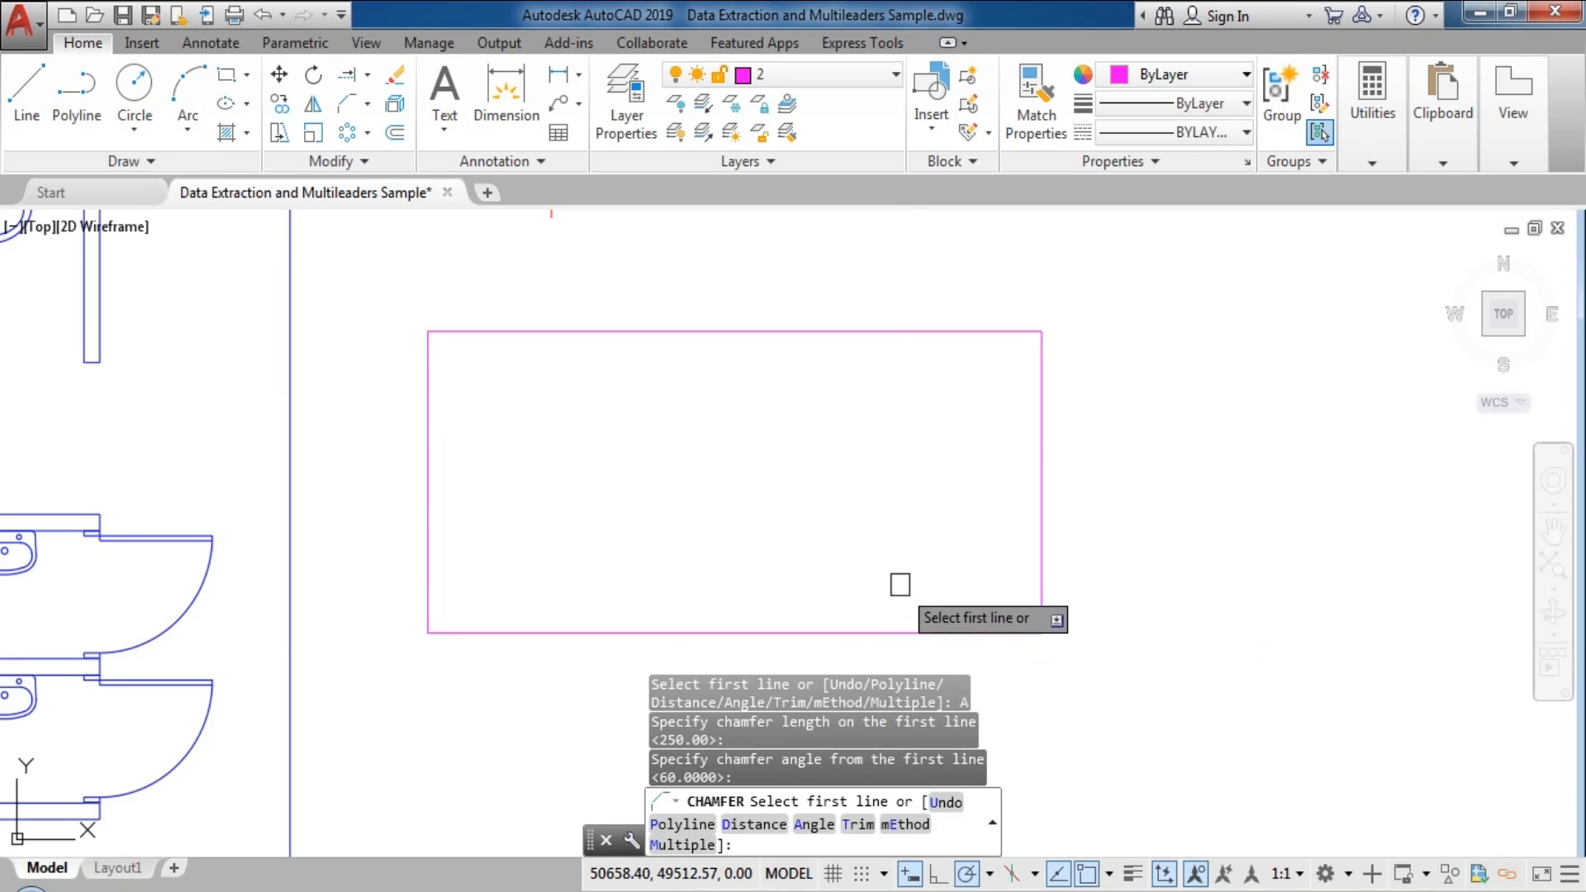
left_click(692, 826)
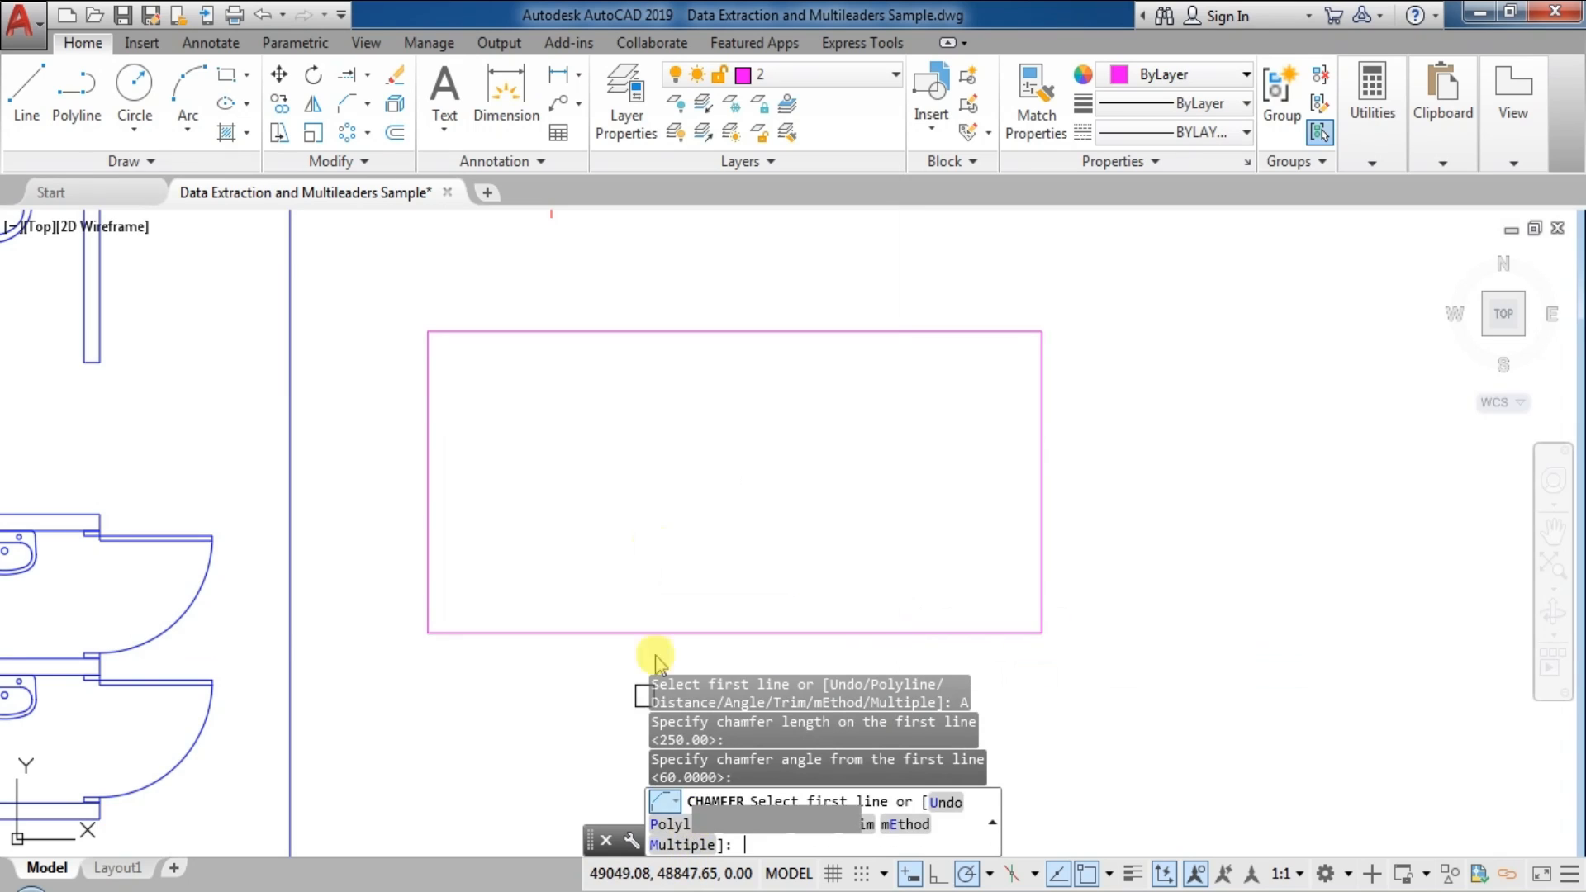
left_click(665, 331)
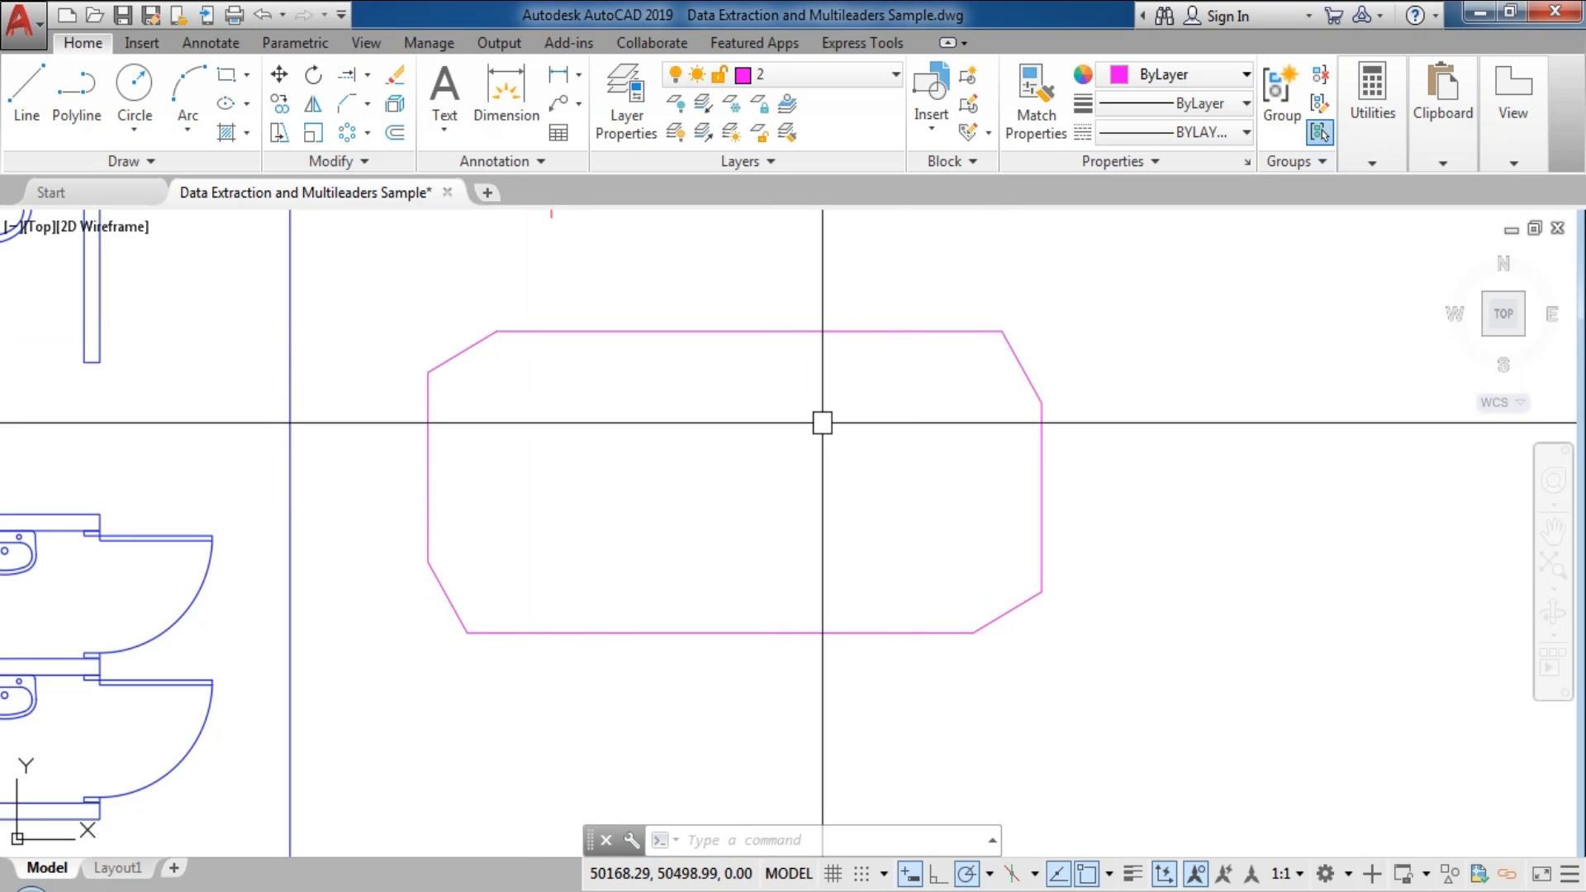
- Chamfer the rectangle's two left corners in Multiple mode with length 250 and angle 60, selecting the left side first at each corner
type("cha")
key("Return")
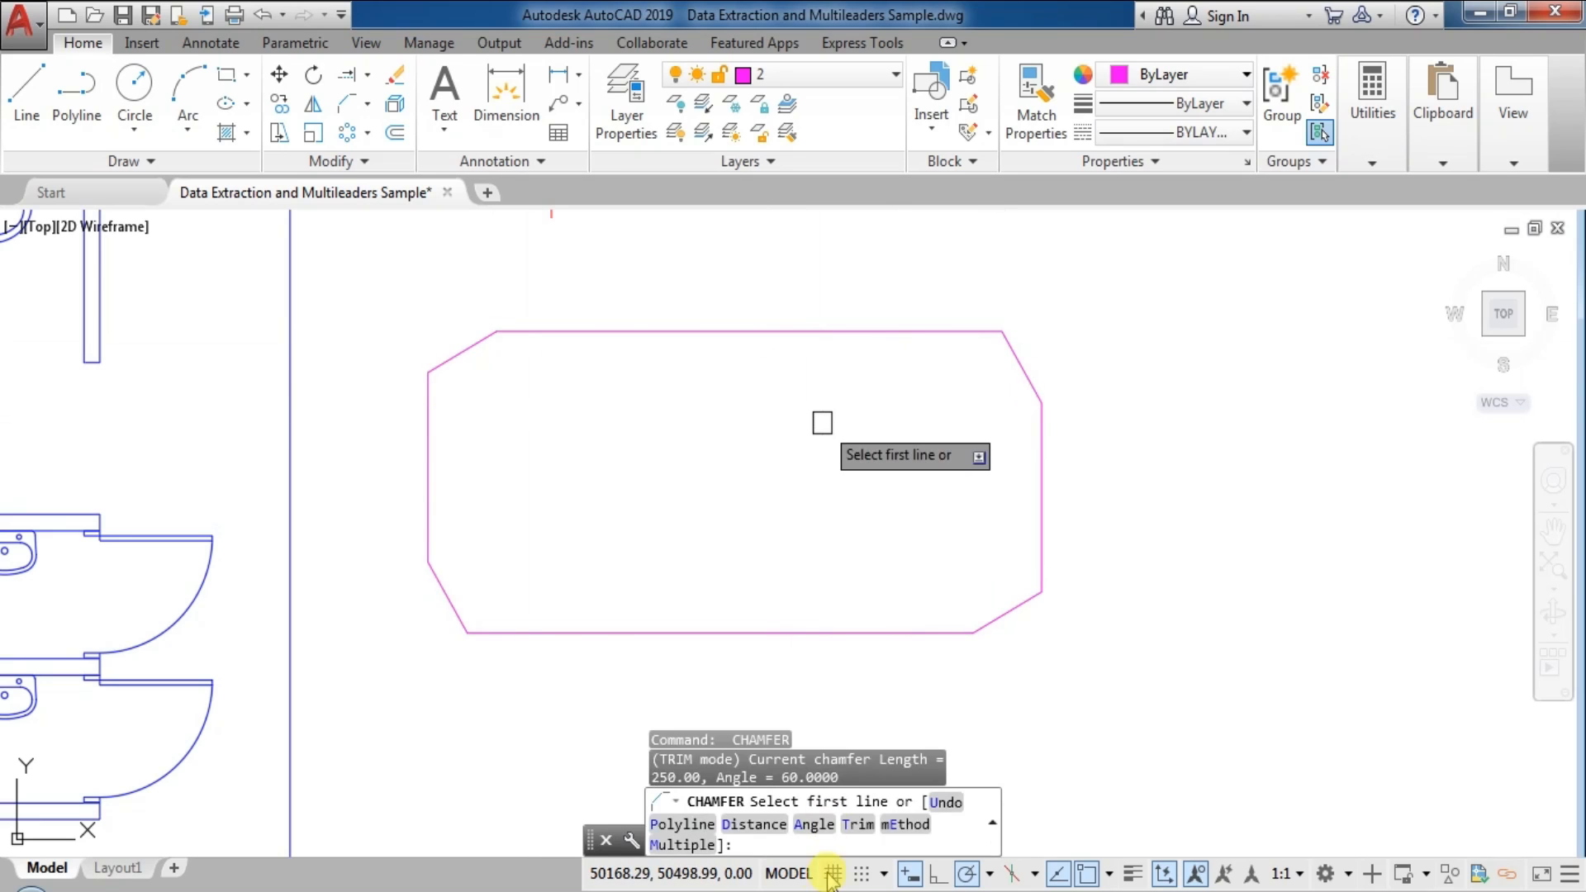
left_click(815, 824)
key("Return")
key("Return")
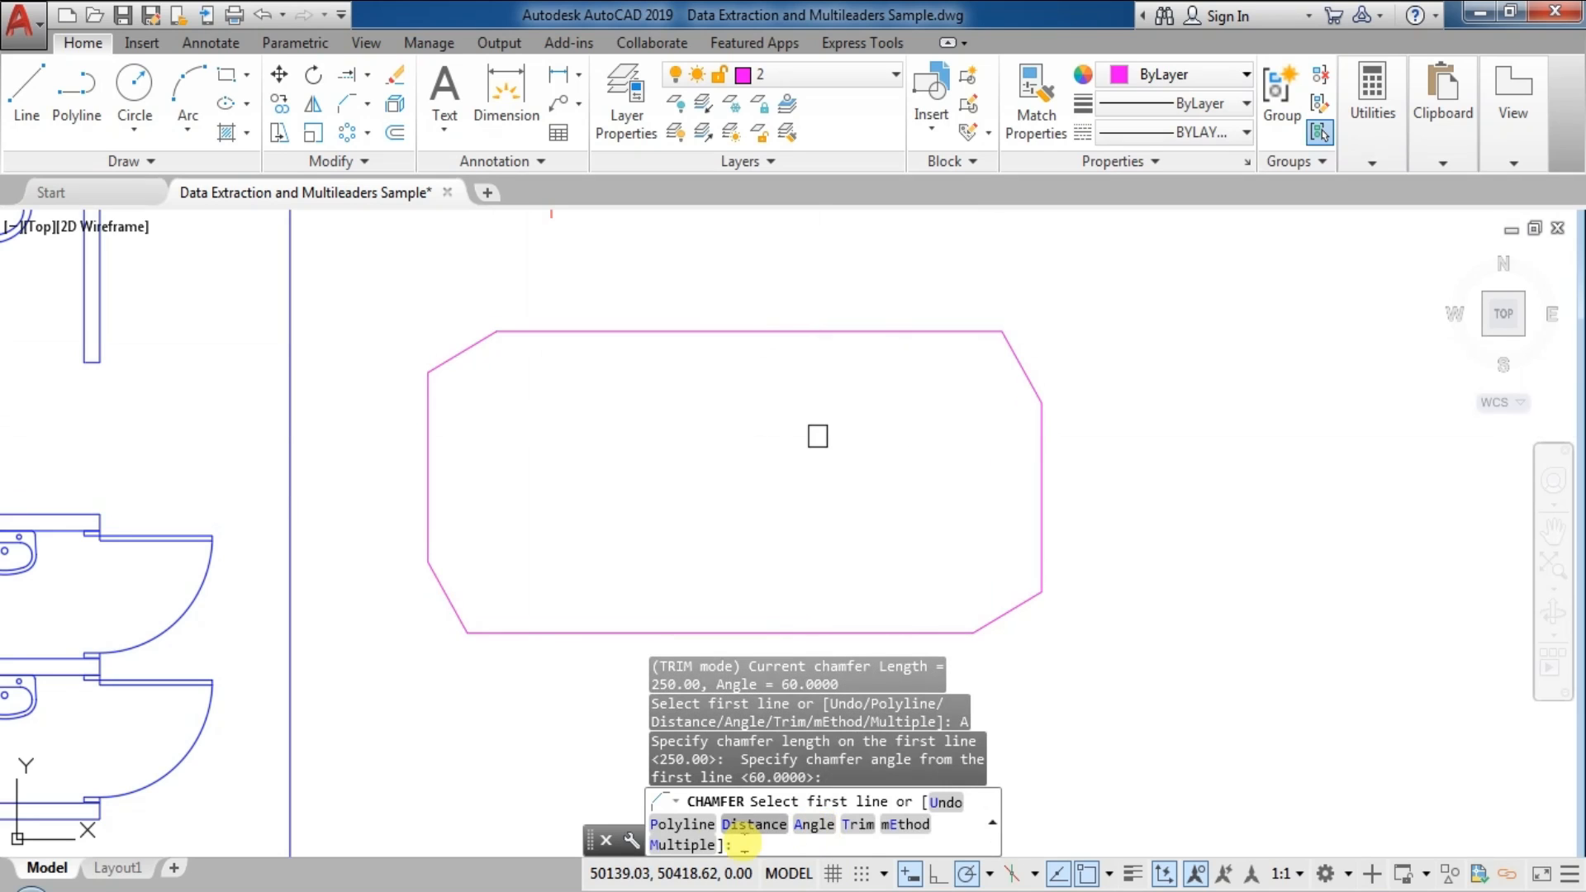
type("m")
key("Return")
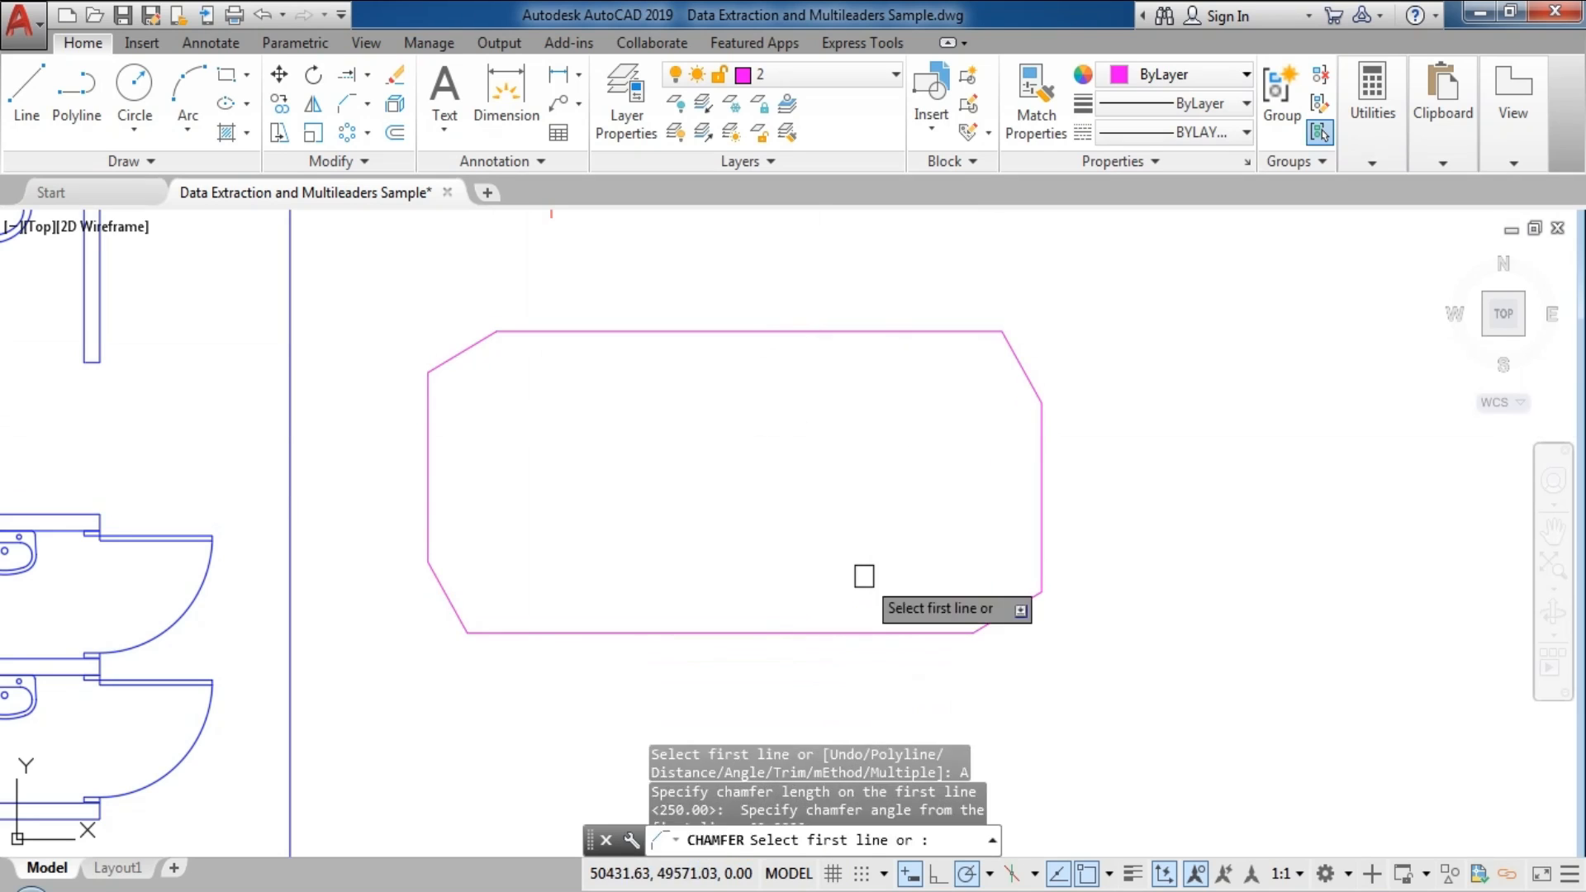
left_click(429, 409)
left_click(529, 334)
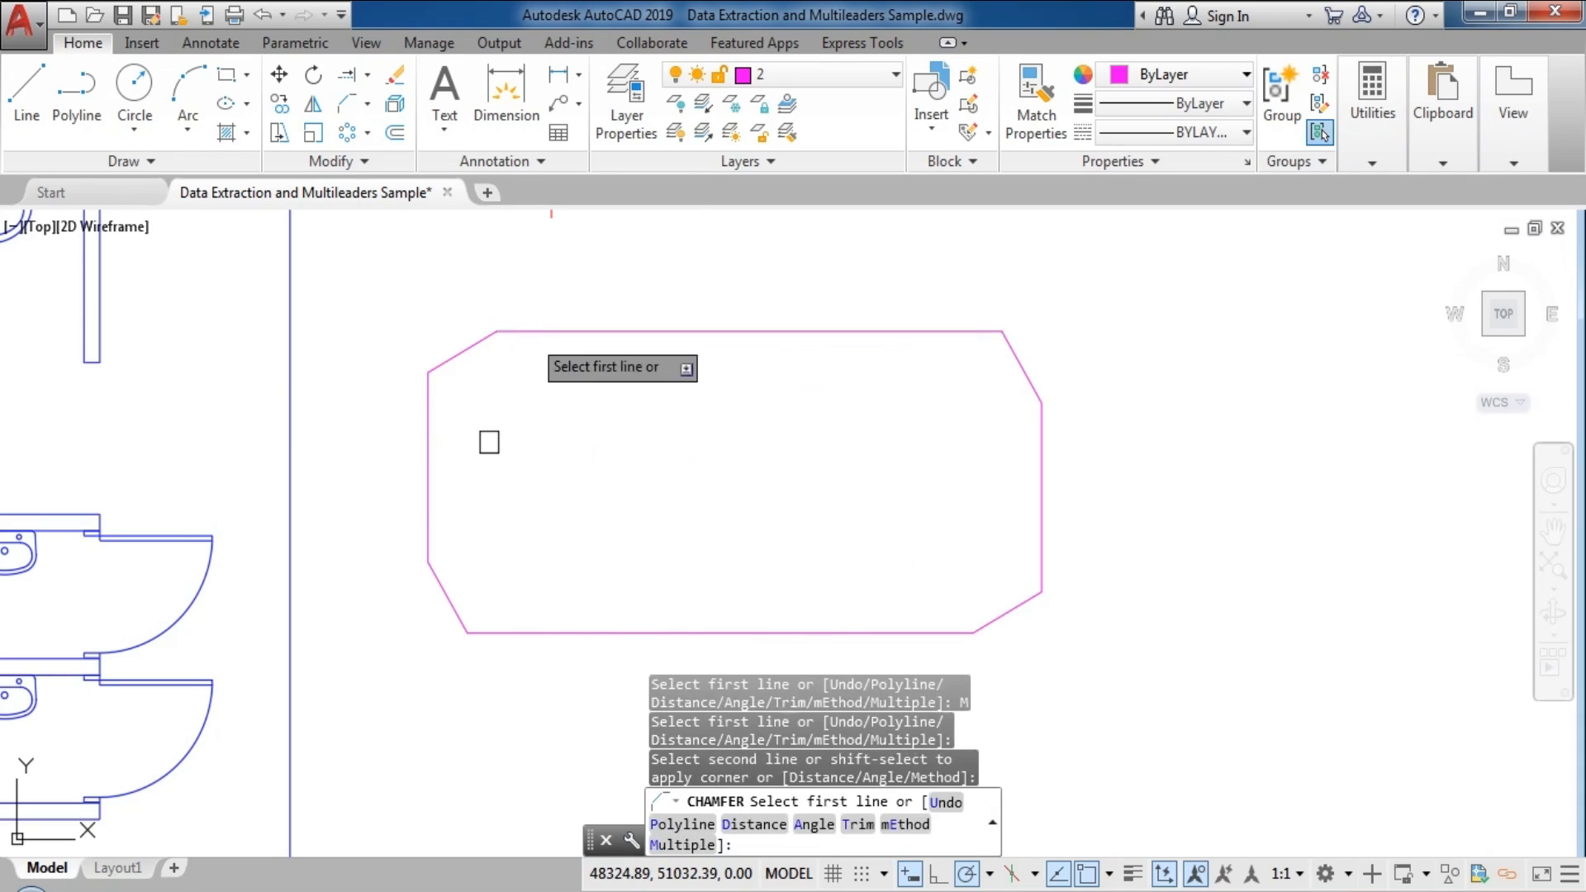
left_click(429, 518)
left_click(483, 635)
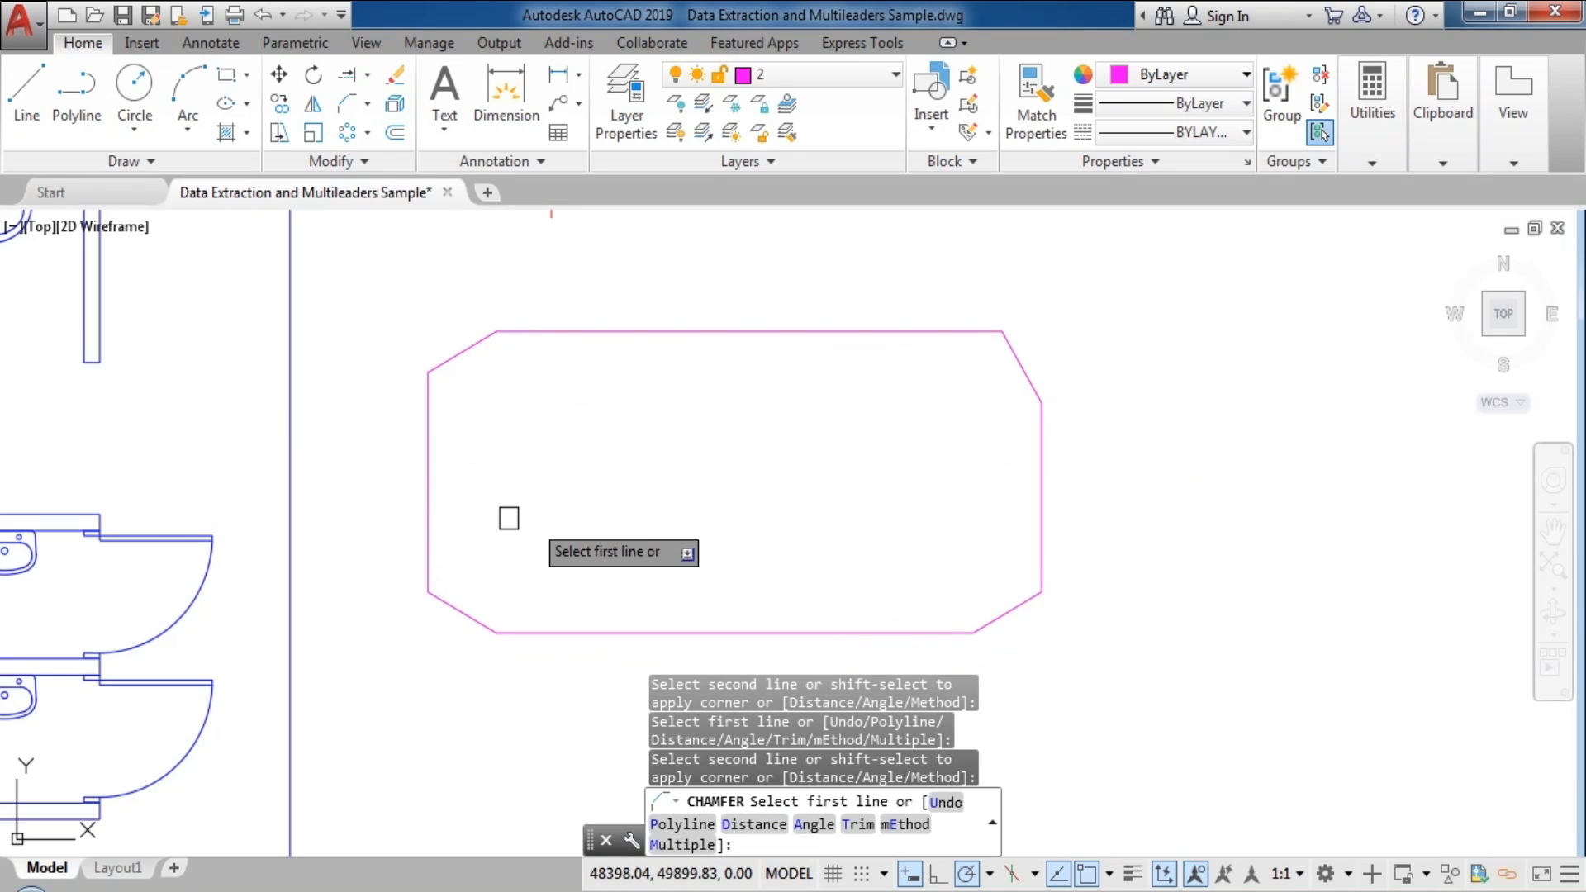
- Chamfer the lower-right and upper-right corners in the same Multiple run, selecting the right side first, and end the command
left_click(1040, 560)
left_click(950, 632)
left_click(1039, 439)
left_click(956, 333)
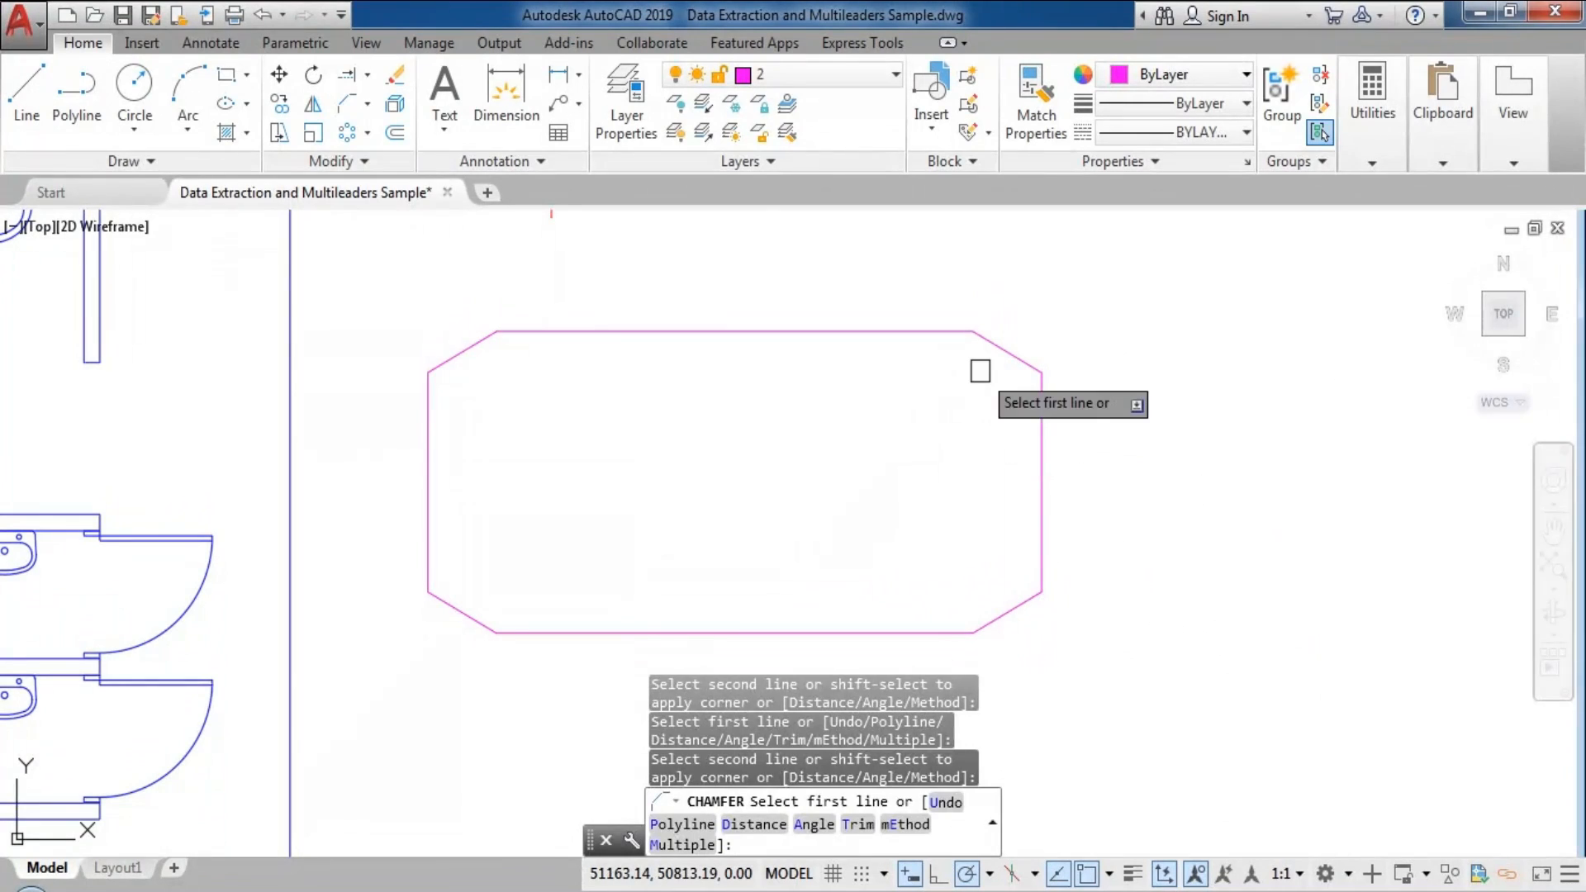
key("Escape")
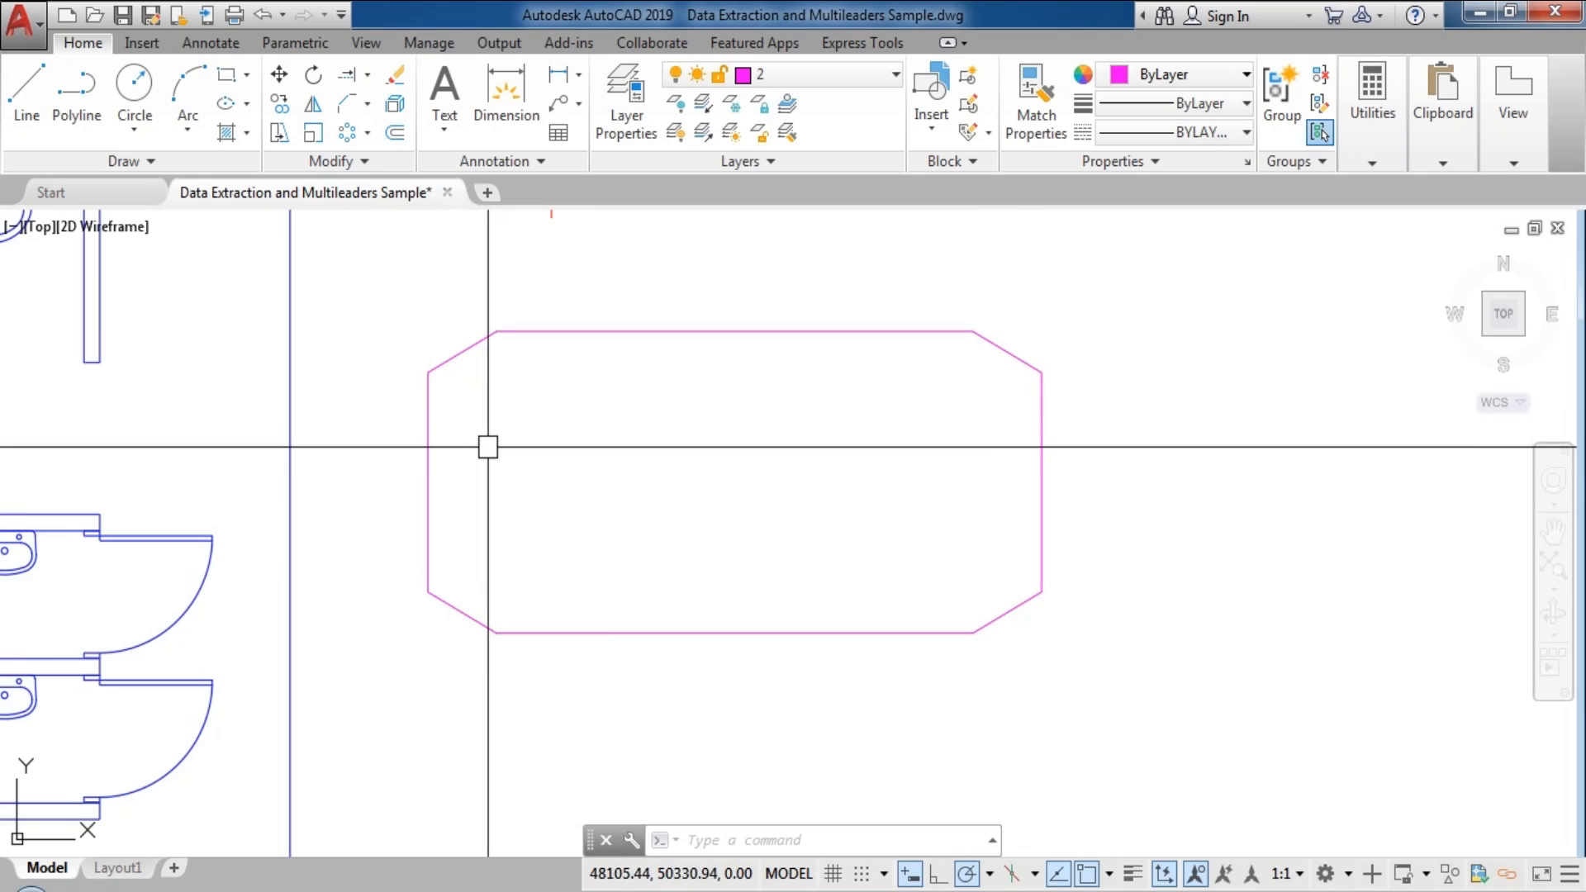
- Erase the chamfered rectangle from the drawing
mouse_move(427, 427)
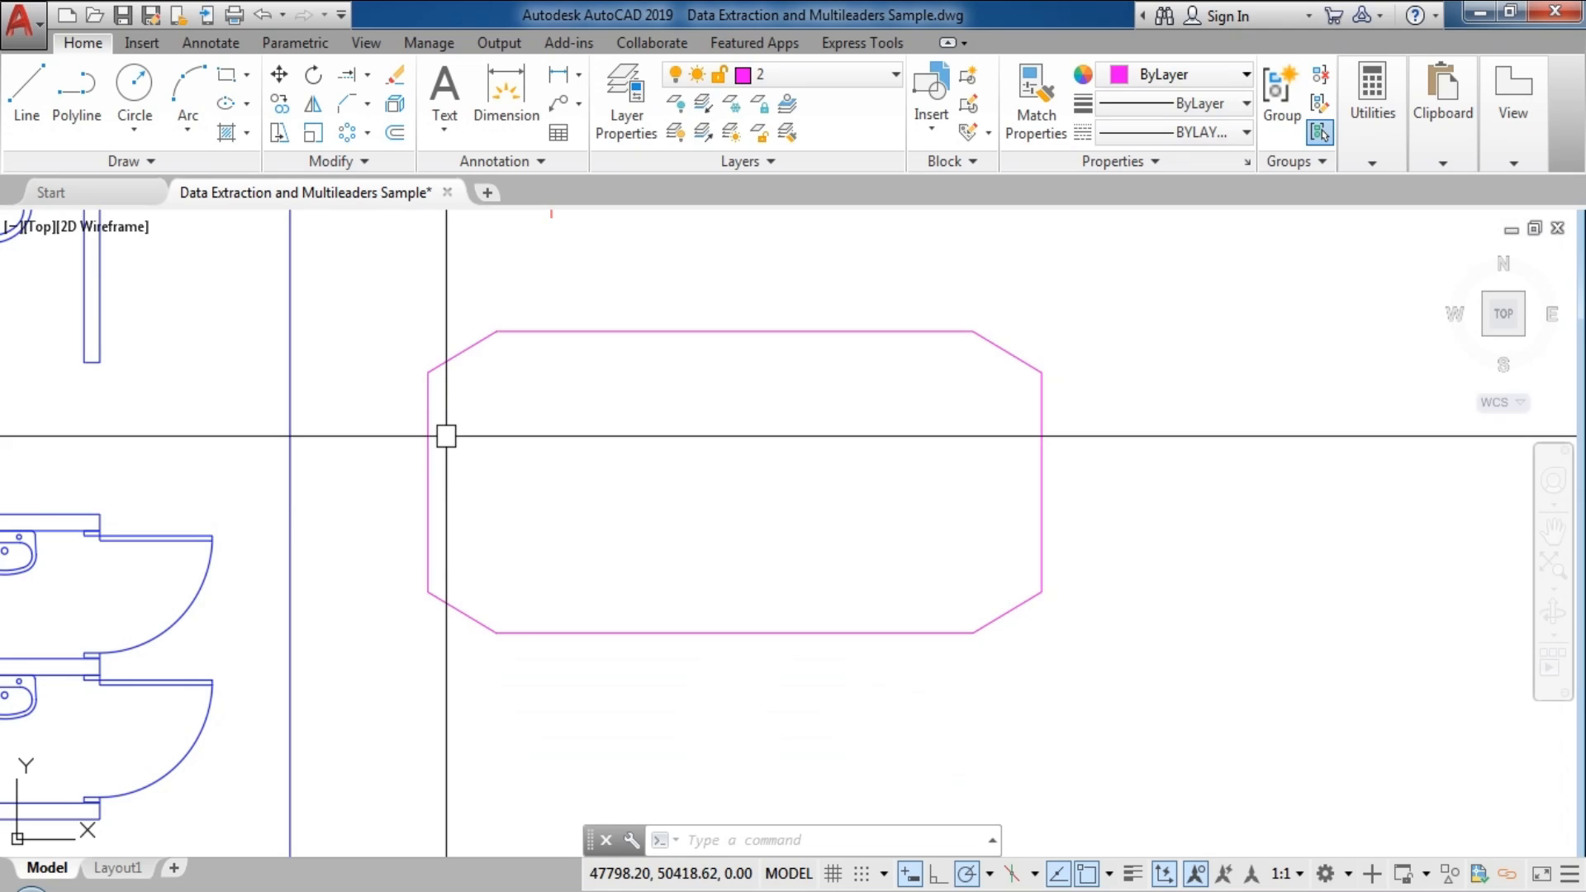
type("E")
key("Return")
left_click(552, 329)
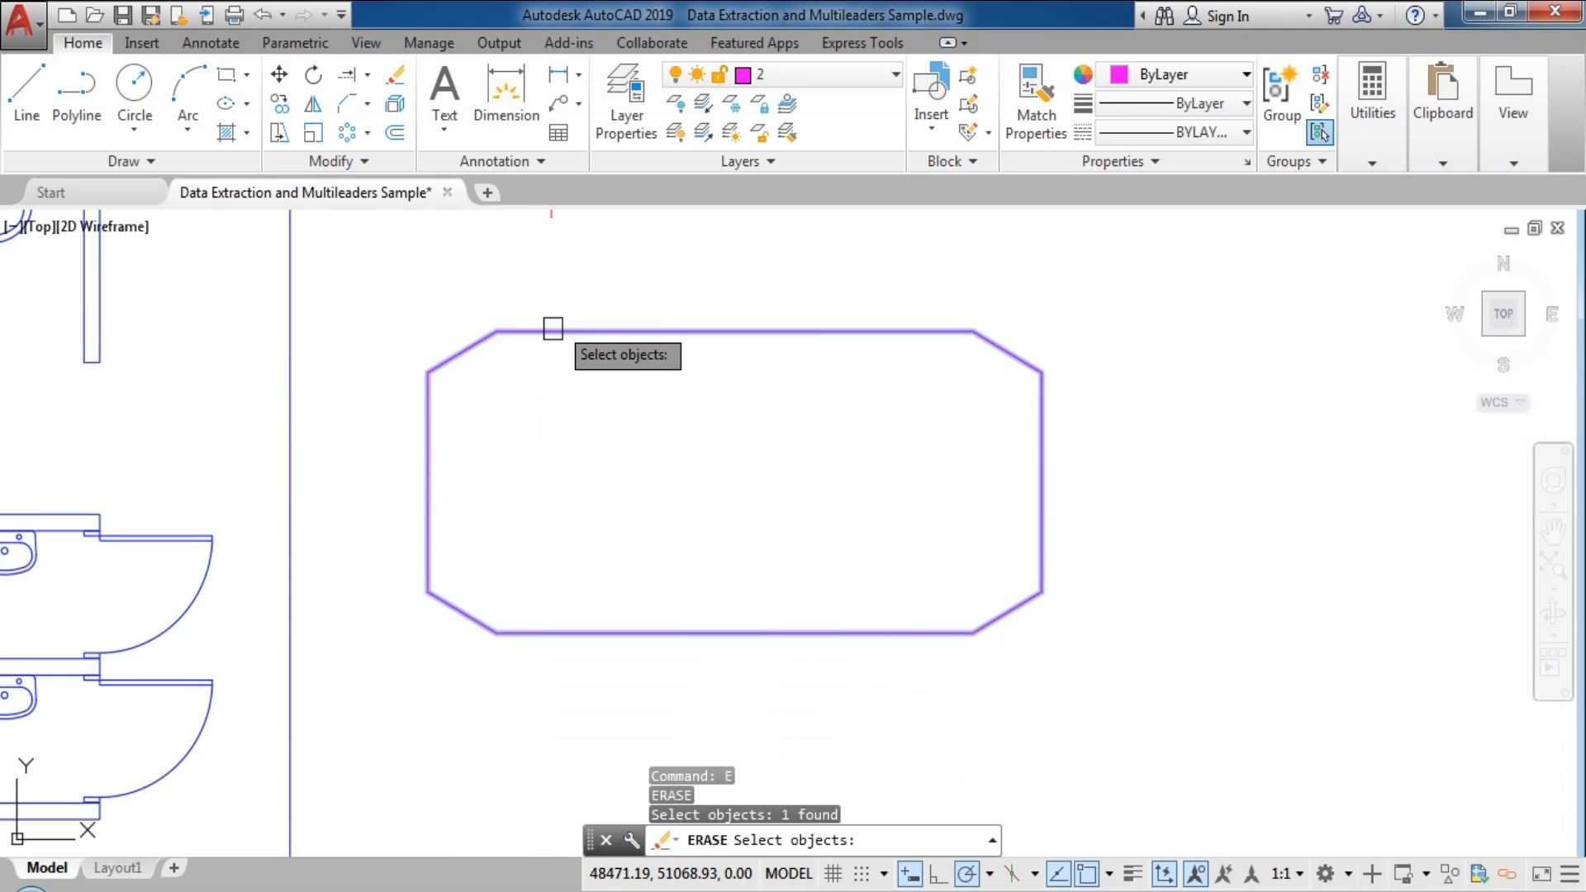
key("Return")
- Draw a new, smaller rectangle with two corner points in the cleared area
left_click(227, 79)
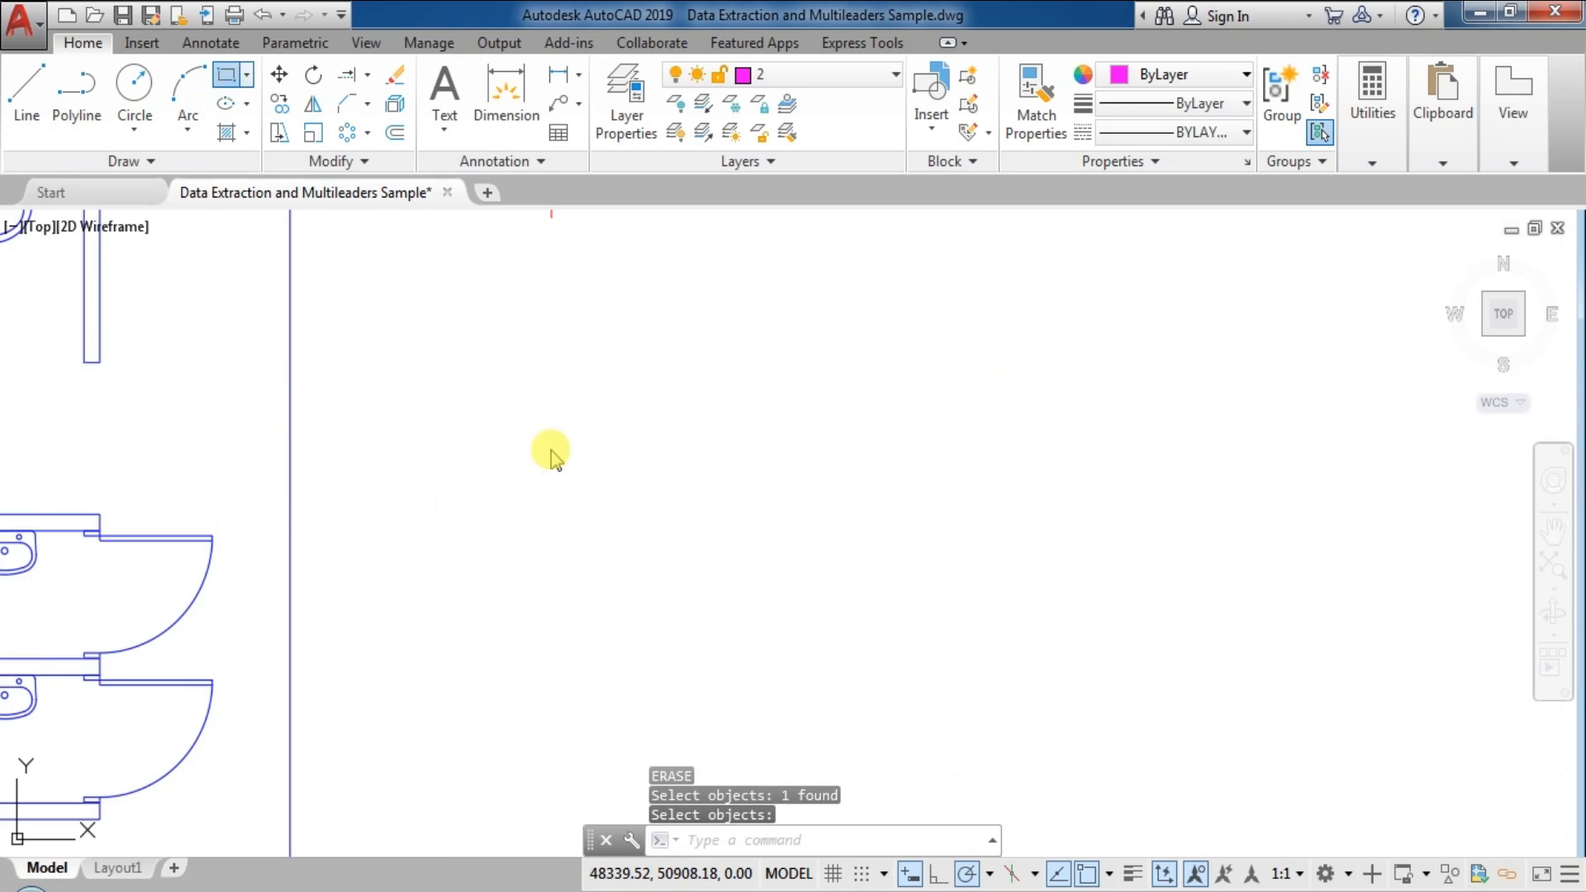
left_click(489, 369)
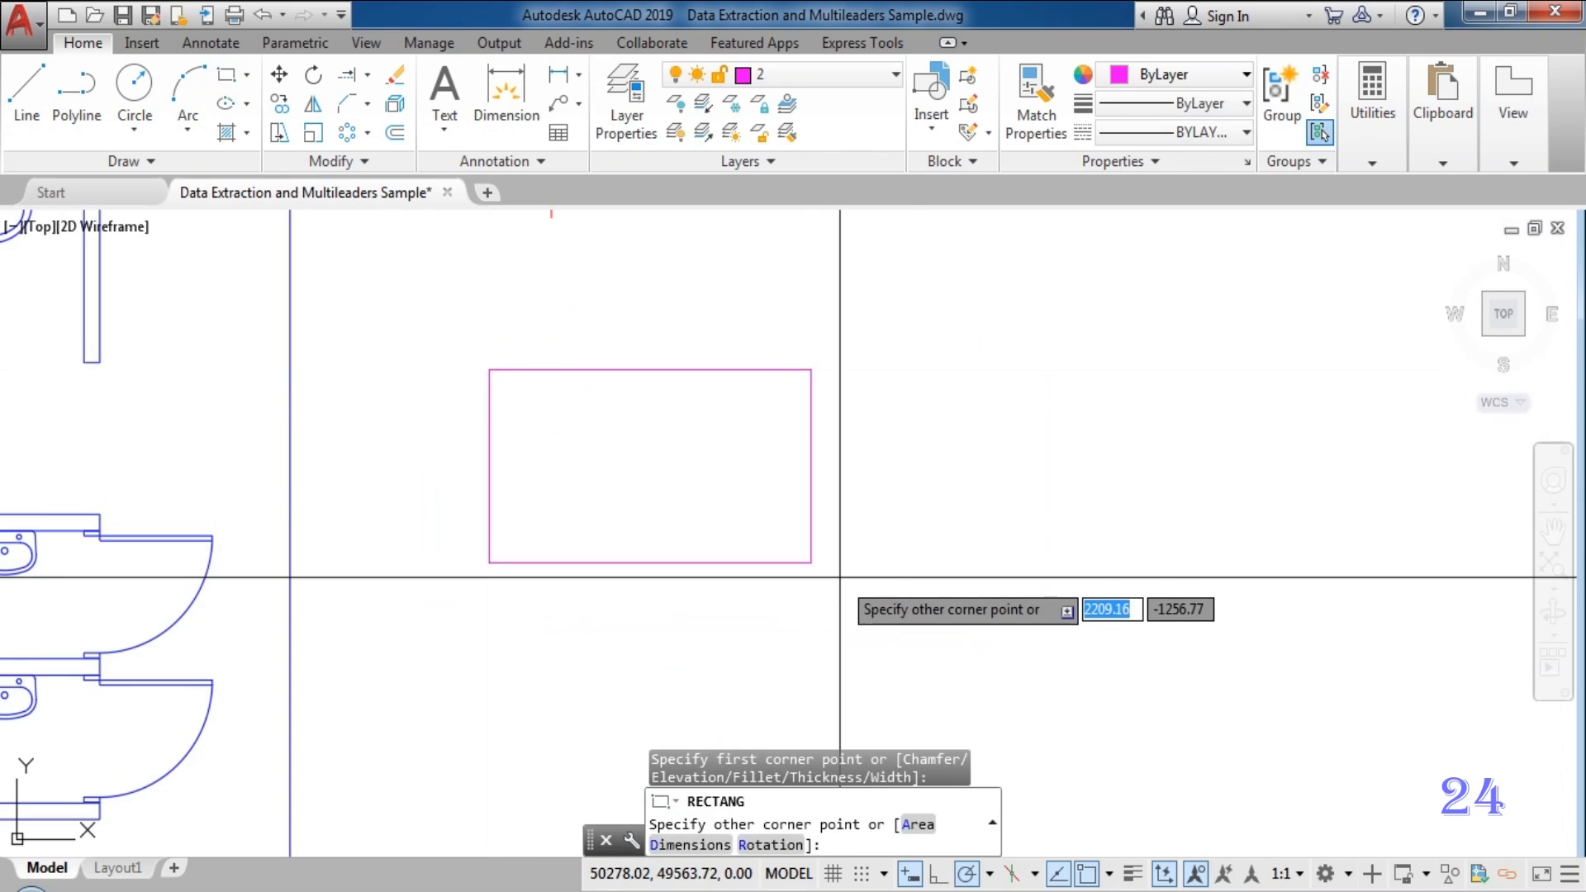
left_click(911, 588)
key("Escape")
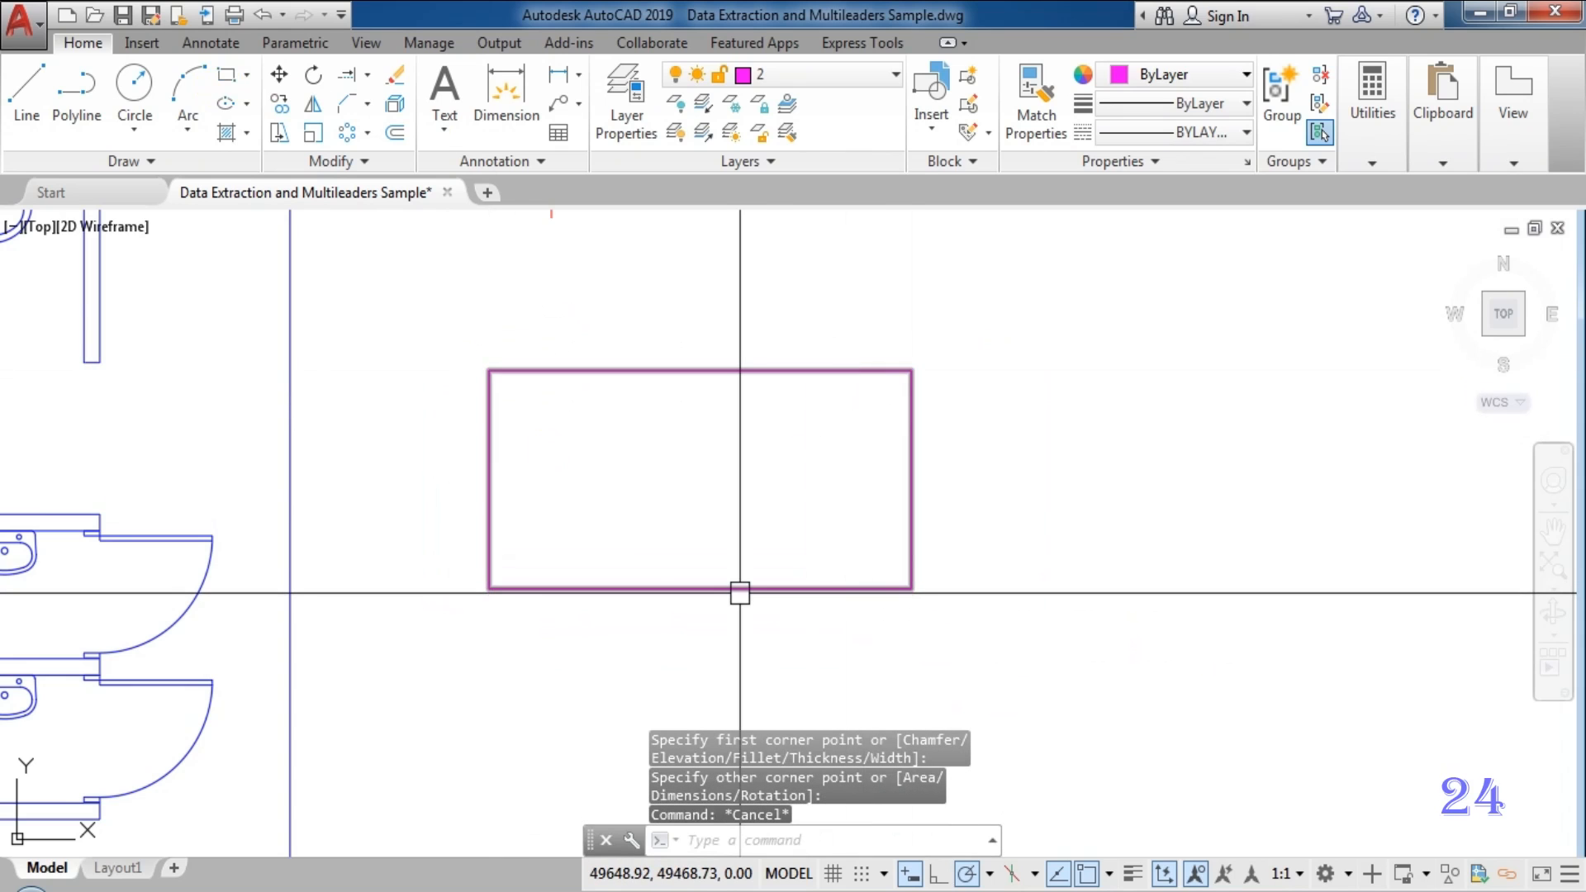
- Start Fillet on the new rectangle and define the radius by picking two points along its upper edge, starting at the upper-left corner
type("f")
key("Return")
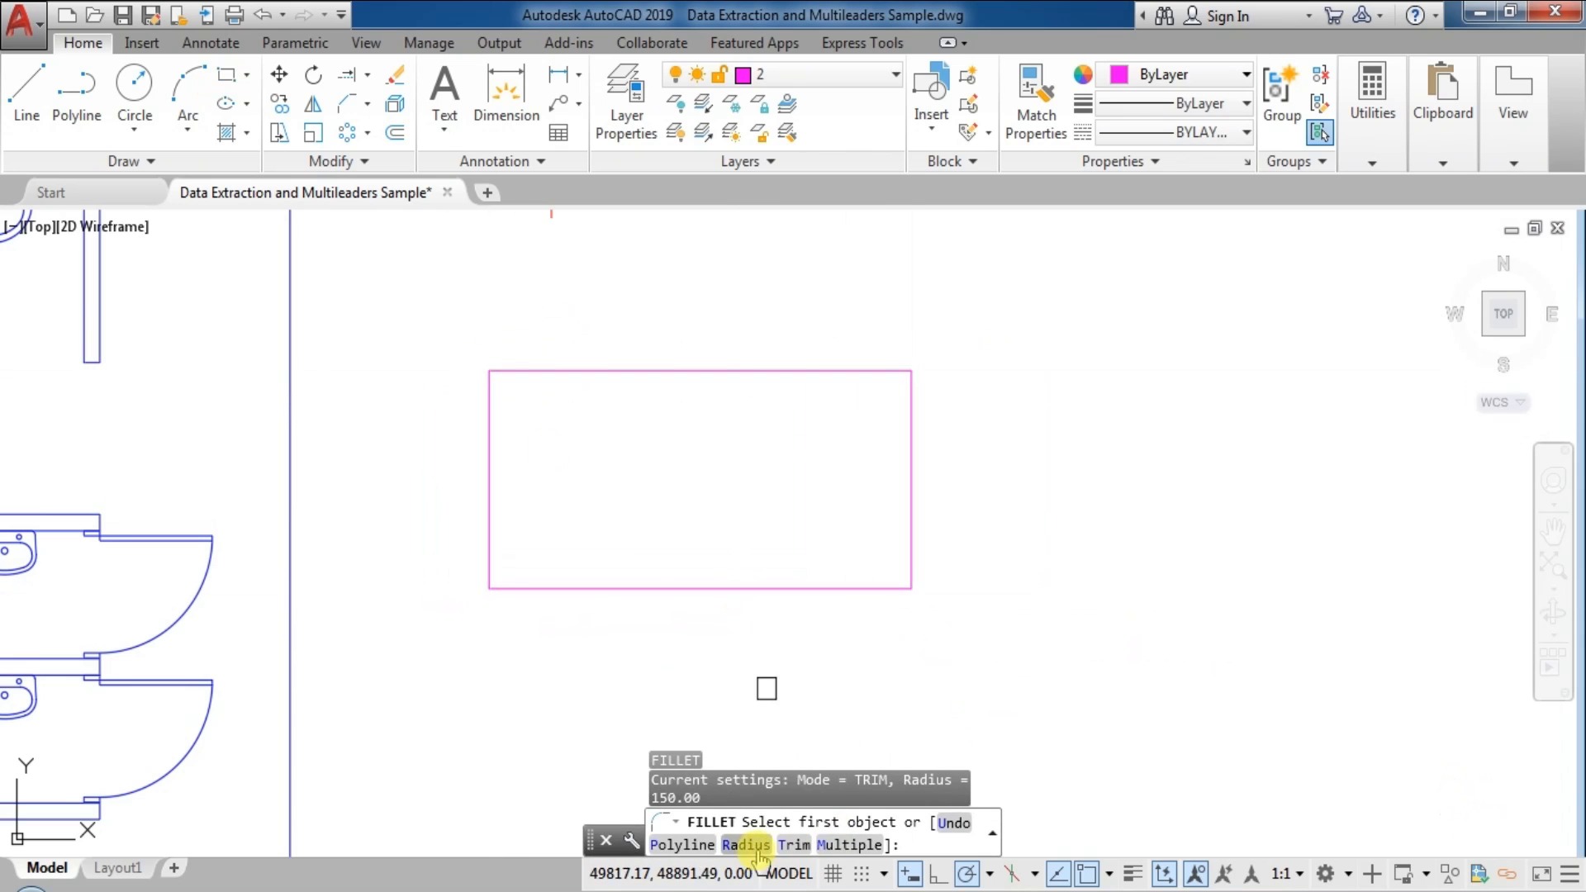
type("r")
key("Return")
left_click(489, 369)
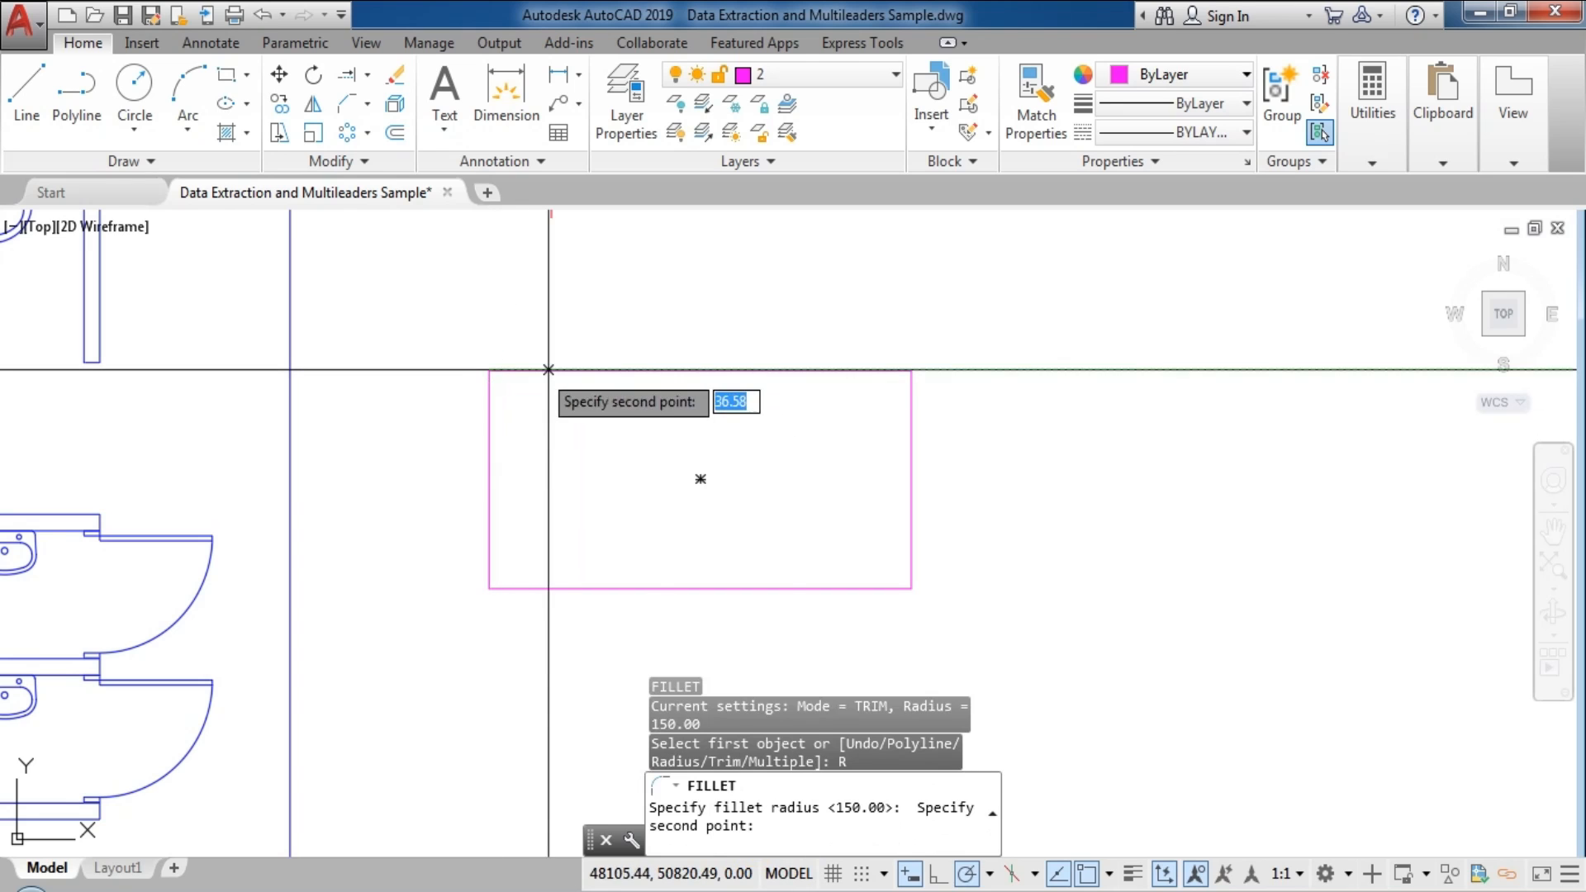
left_click(563, 369)
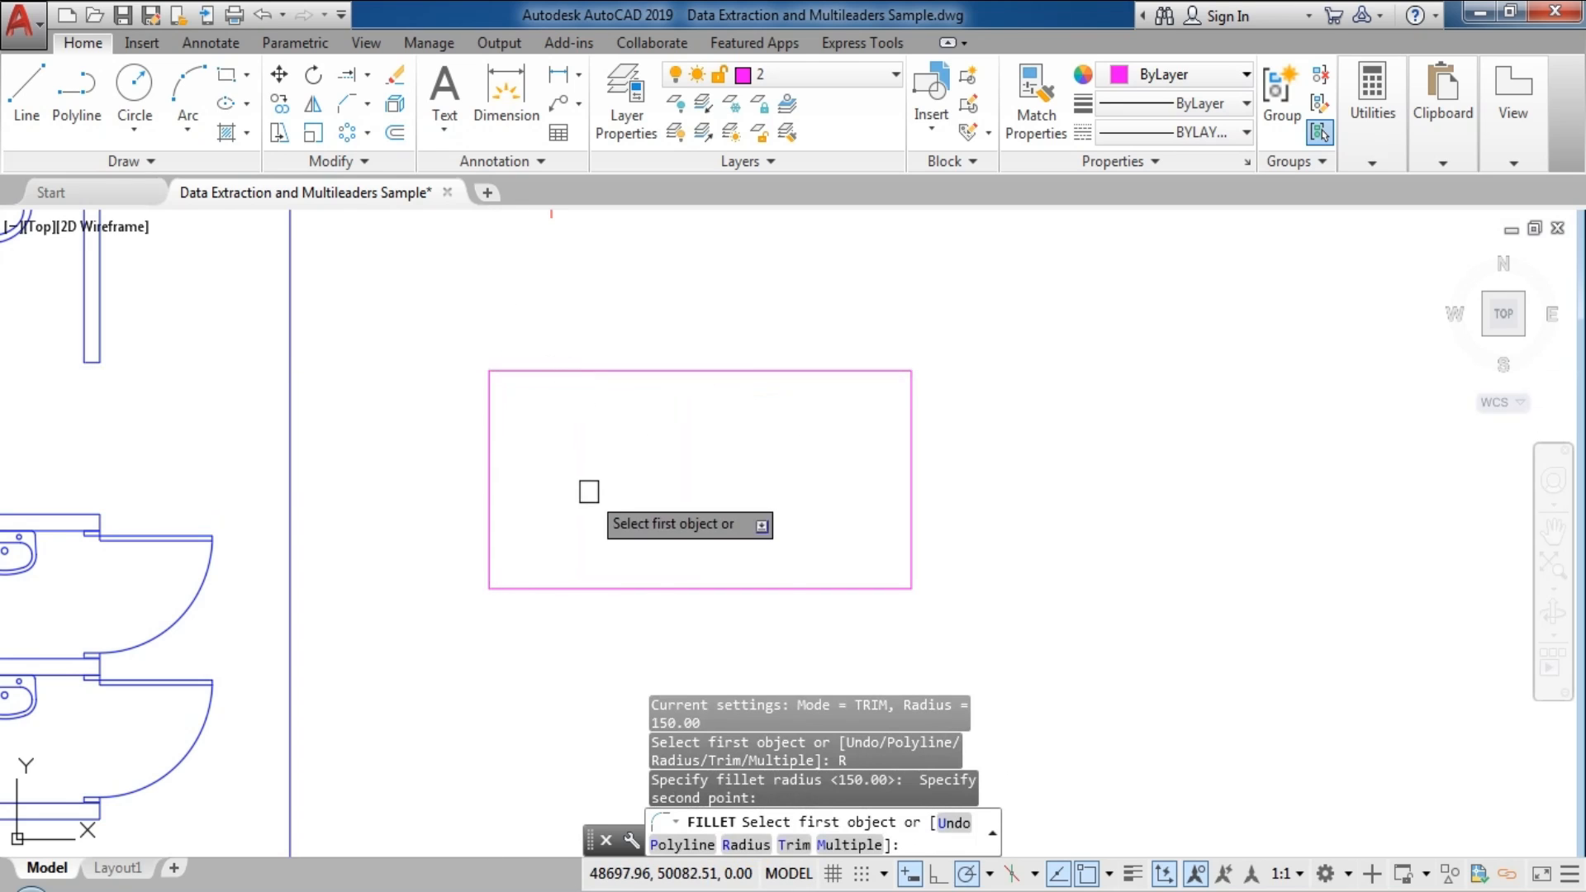
- Set the fillet's trim mode to No trim and round all corners of the rectangle at once with the Polyline option
left_click(792, 844)
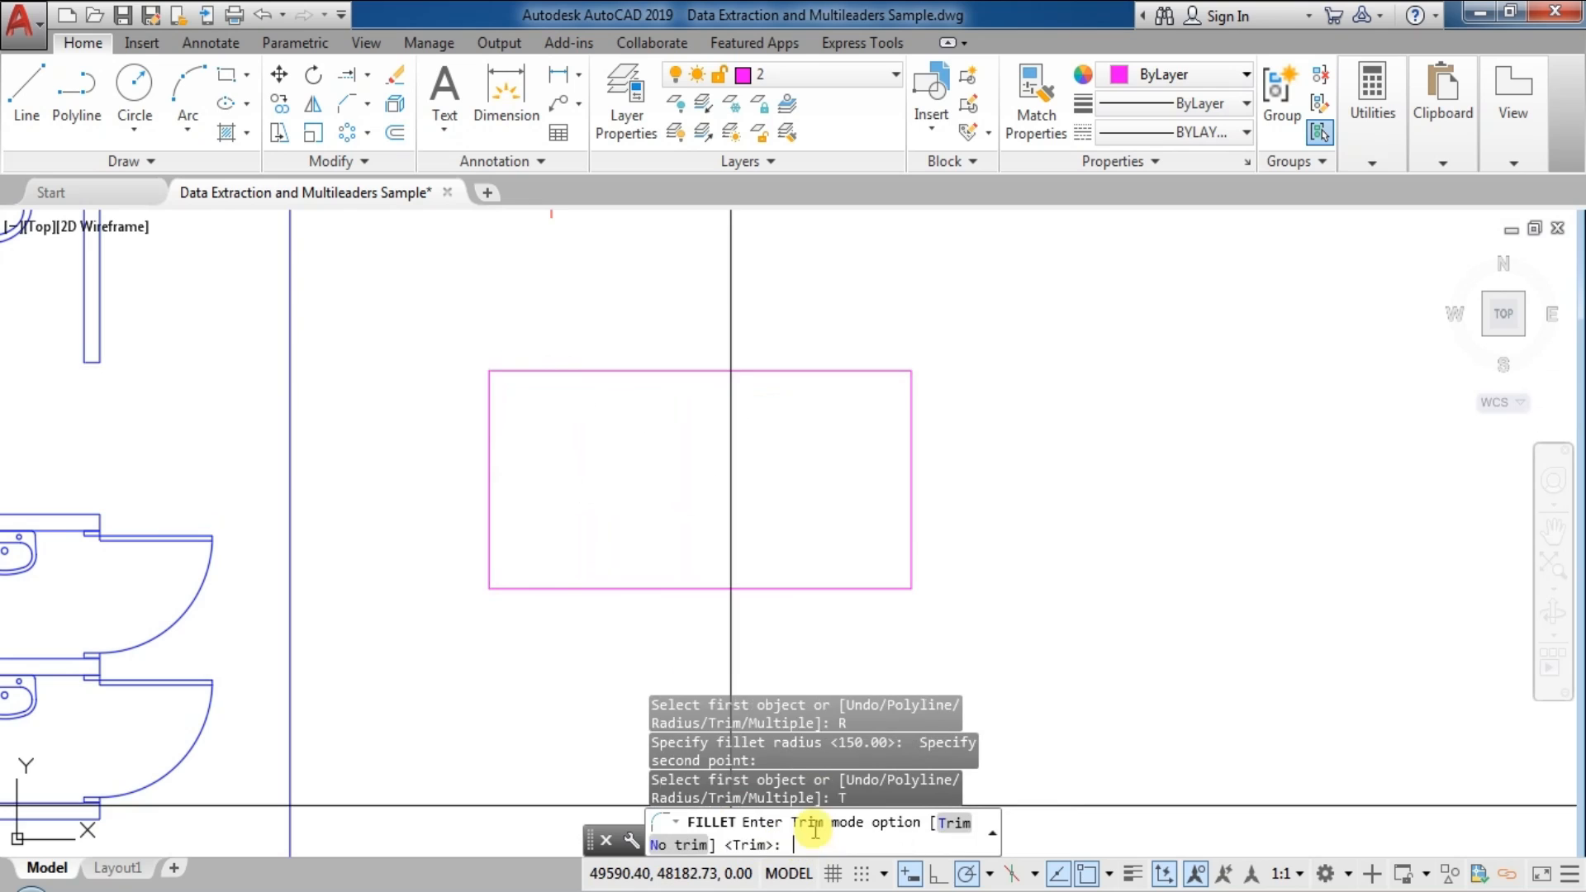
left_click(677, 844)
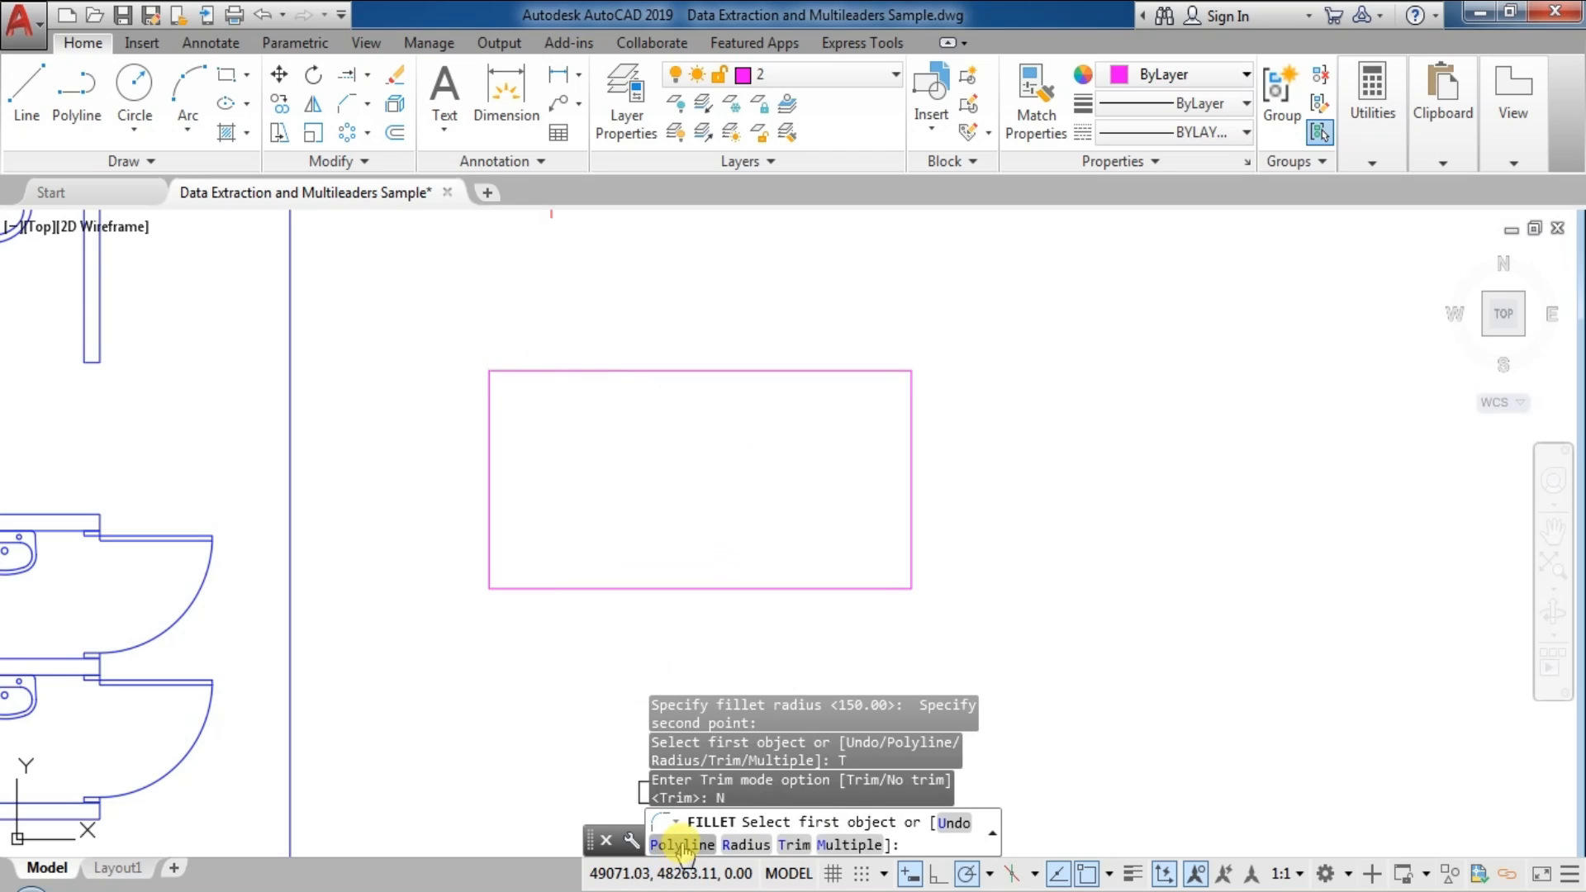
type("p")
key("Return")
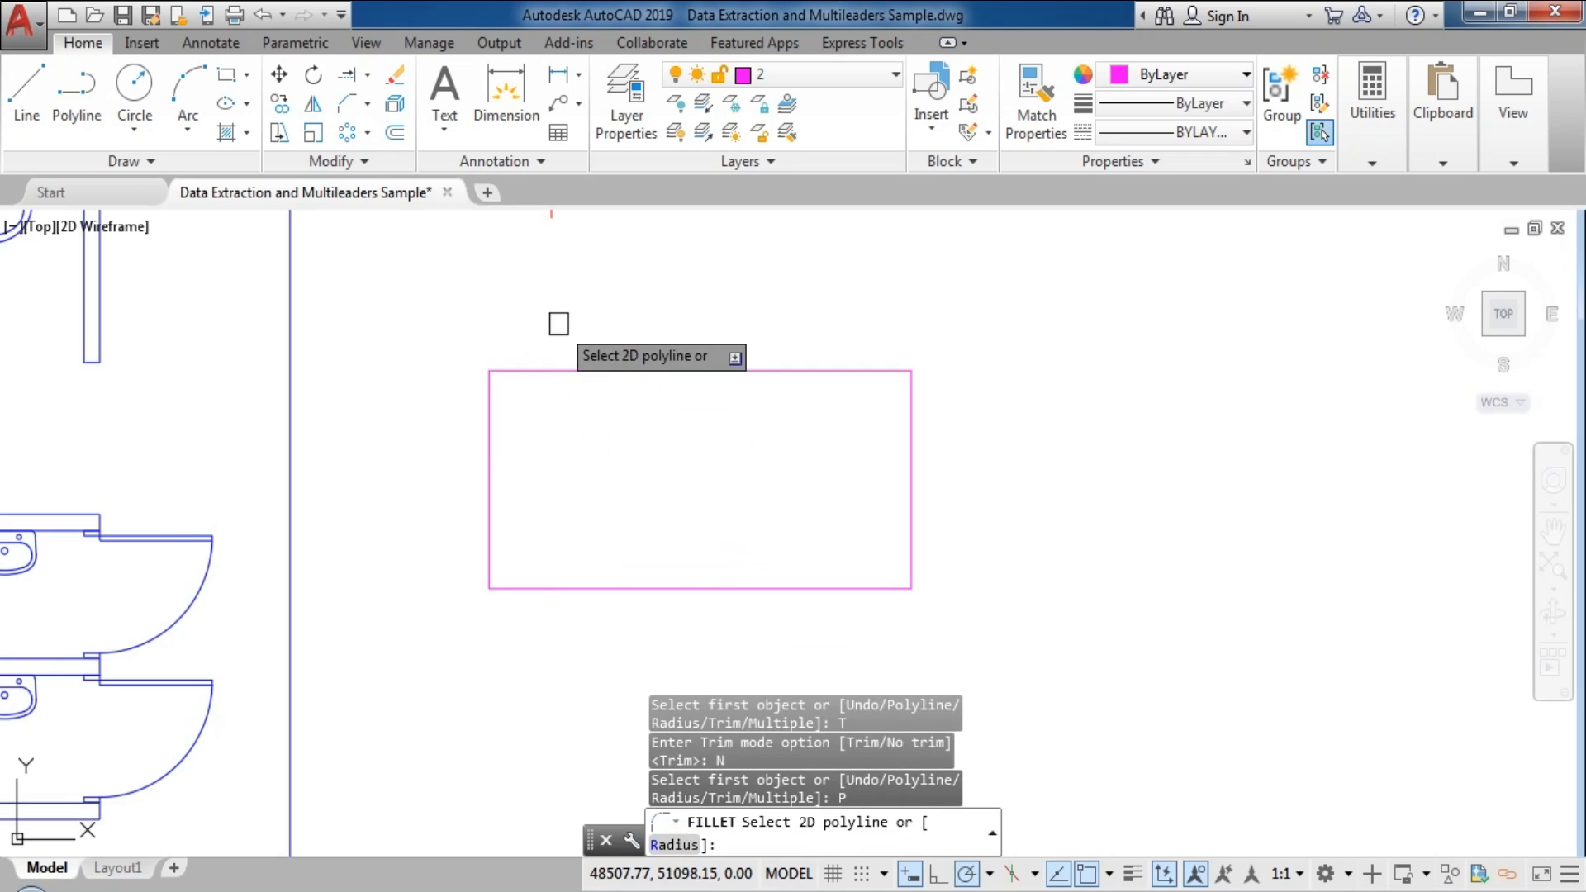
left_click(549, 371)
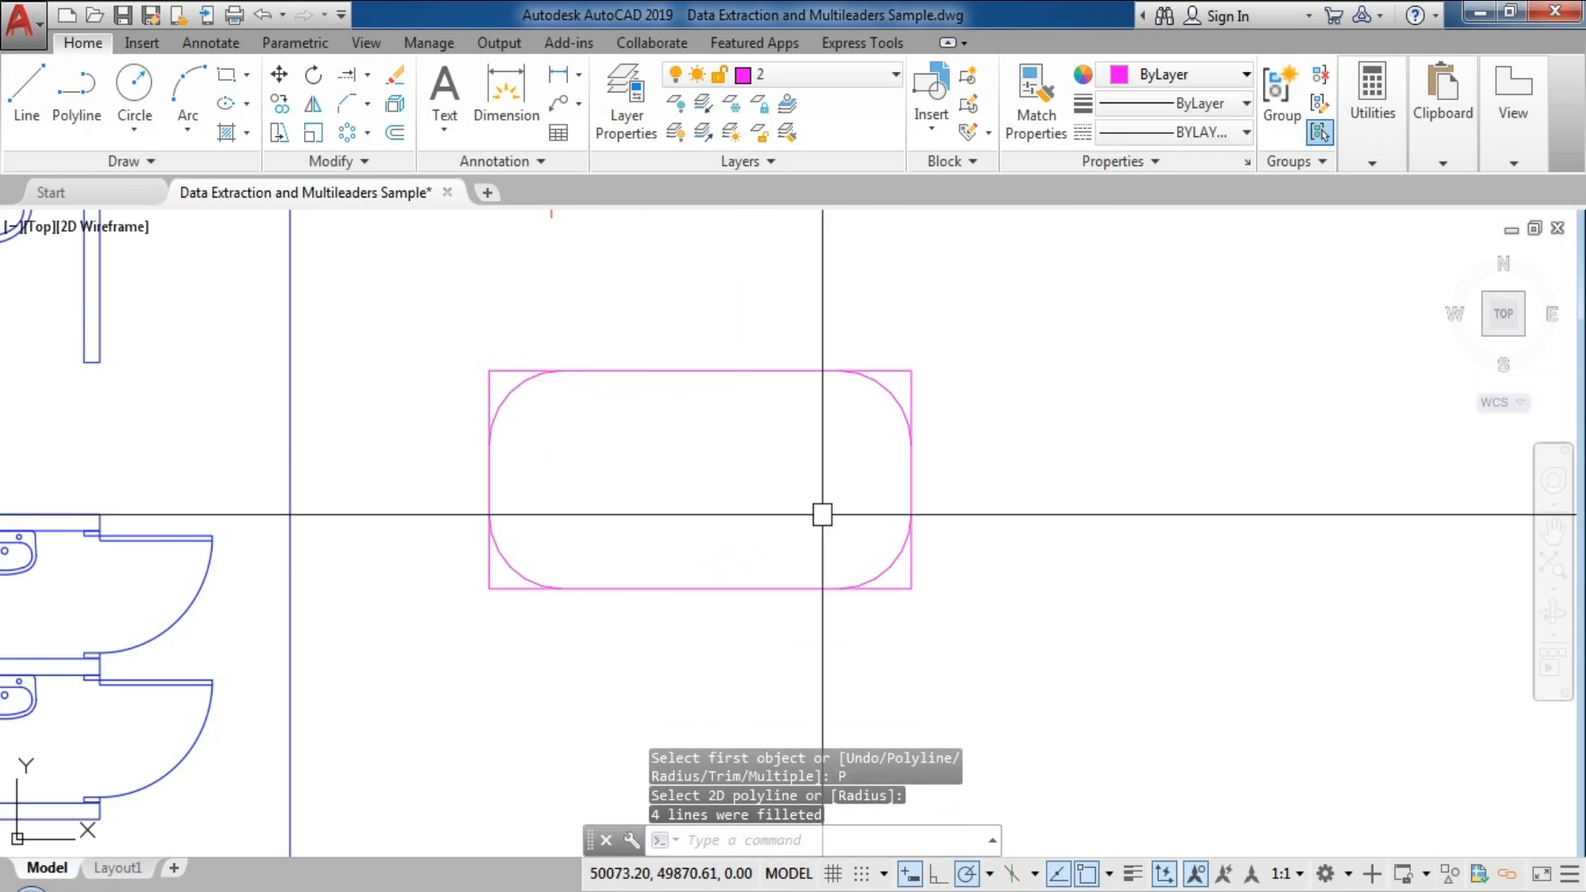
- Select the two right-hand corner arcs to examine whether they are separate from the rectangle, and clear the selection
left_click(884, 403)
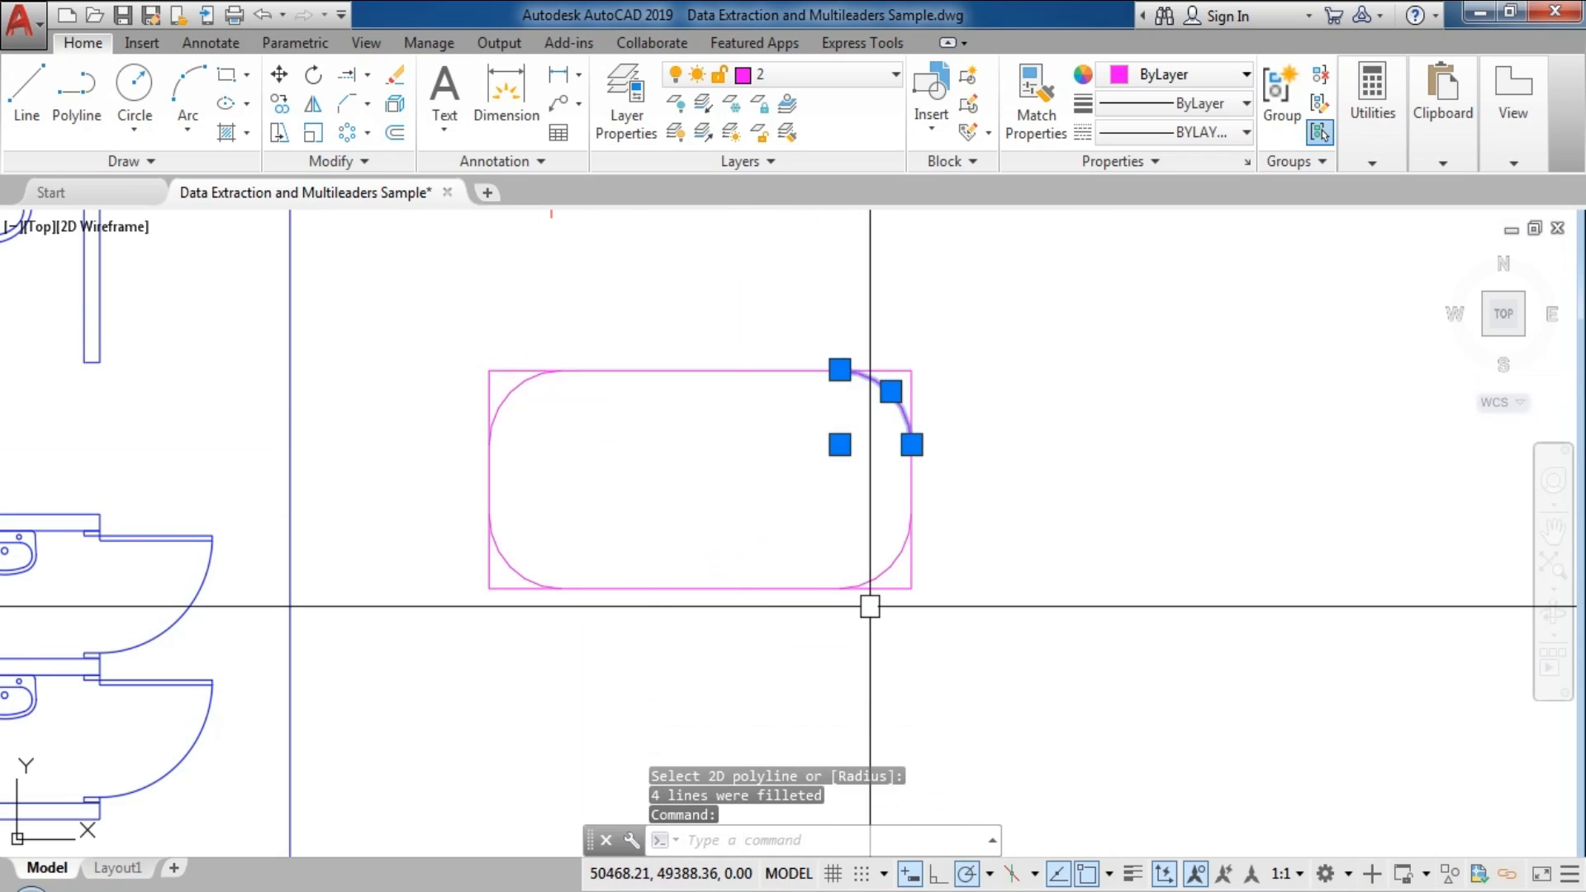
left_click(890, 566)
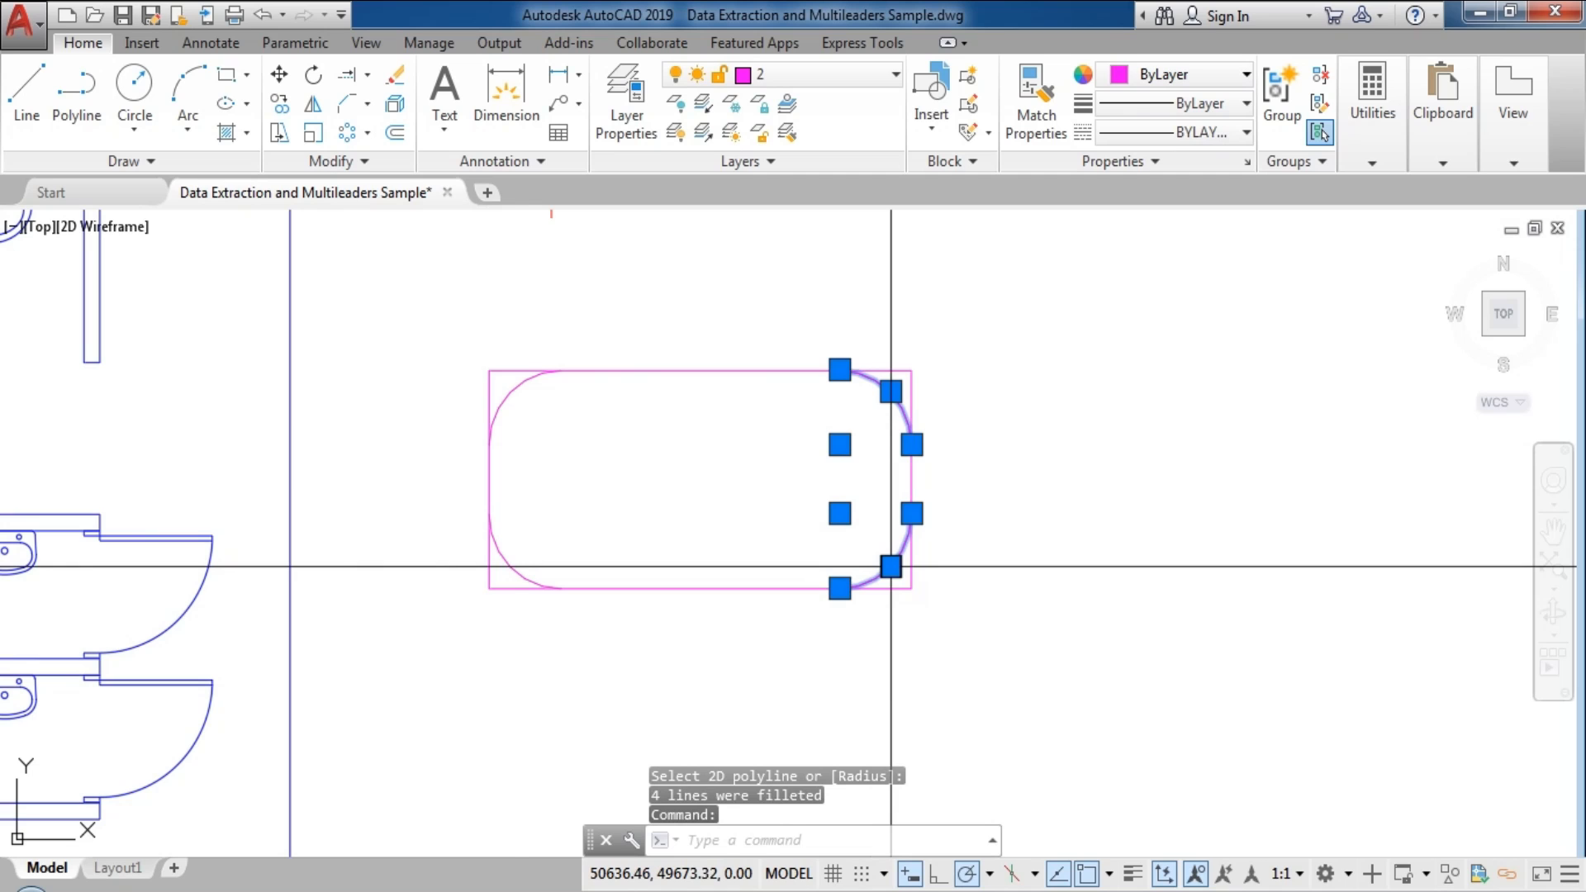
key("Escape")
scroll(499, 588, "up", 2)
type("tr")
key("Return")
left_click(503, 551)
left_click(503, 589)
key("Escape")
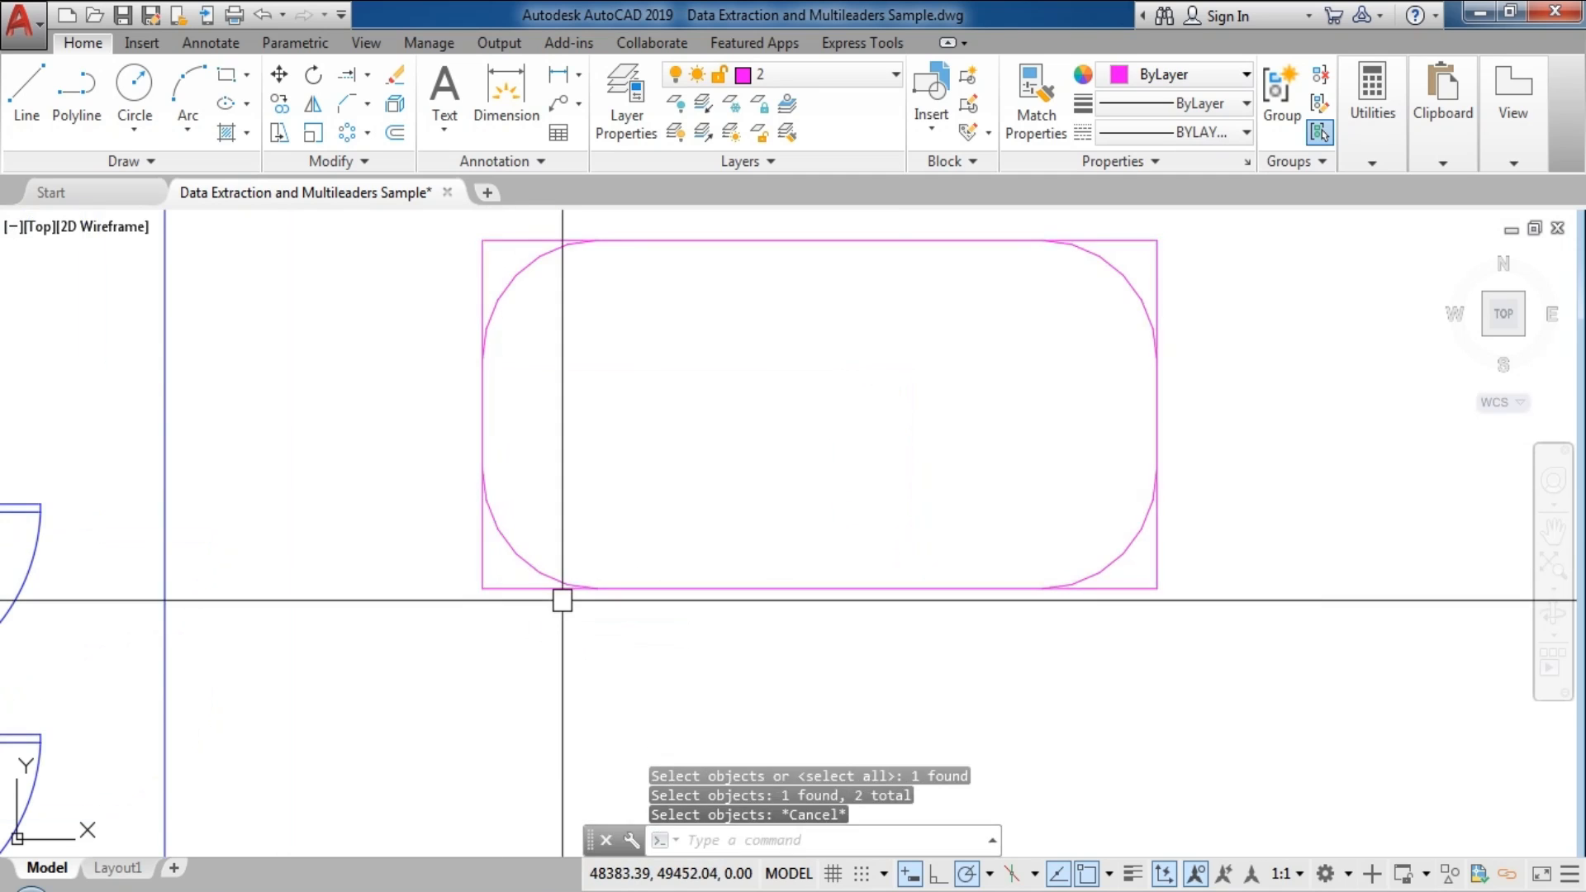
- Trim the square lower-left corner off the rectangle using only that corner's fillet arc as cutting edge, and end the command
key("Return")
left_click(518, 588)
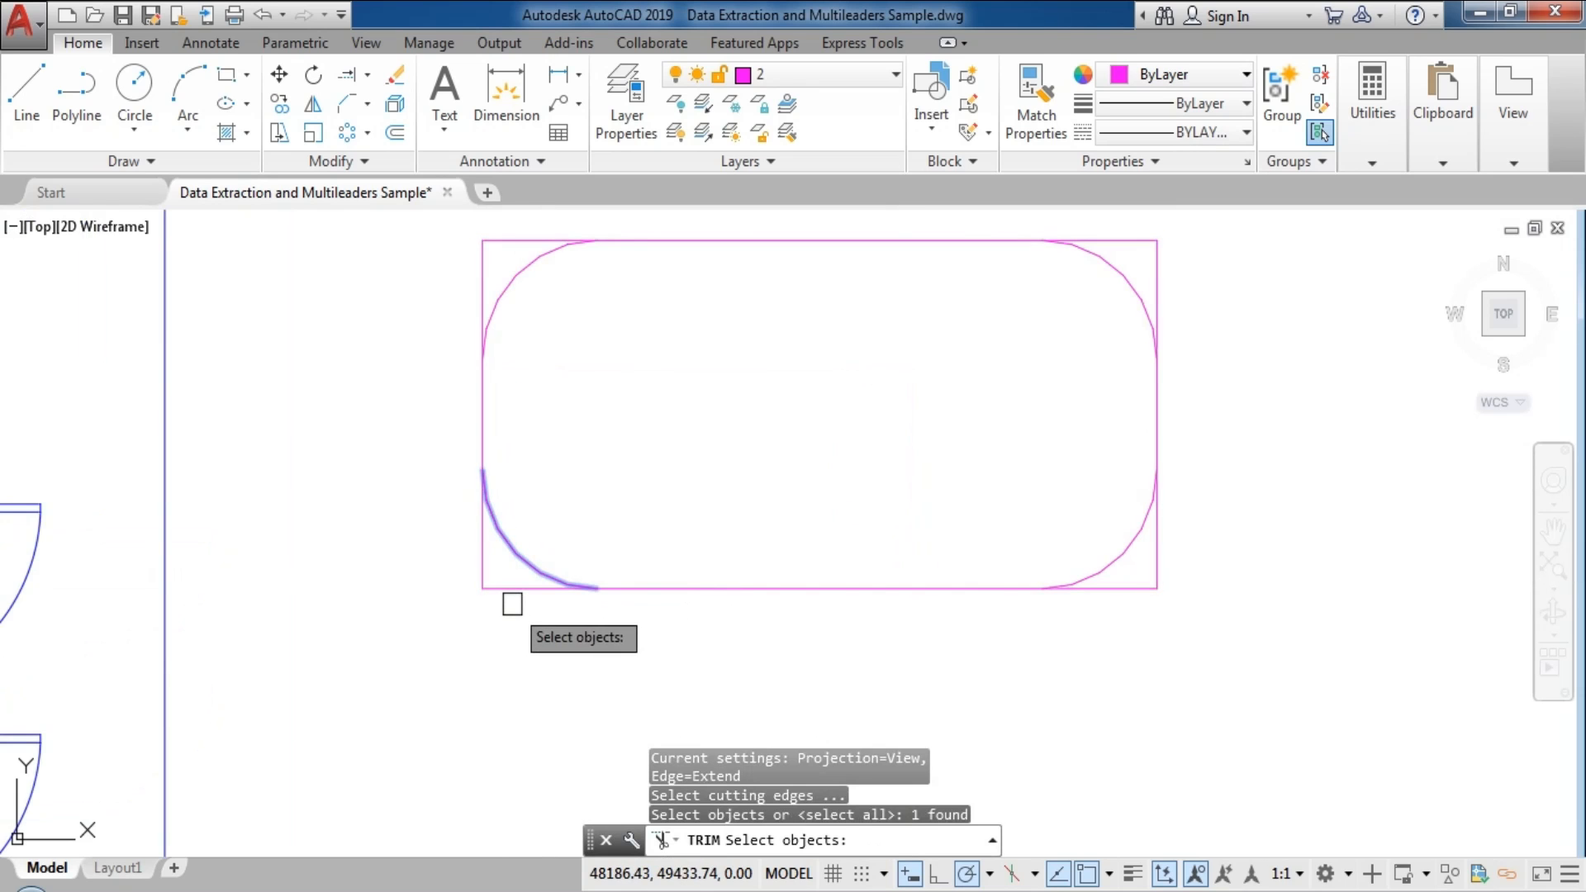
key("Return")
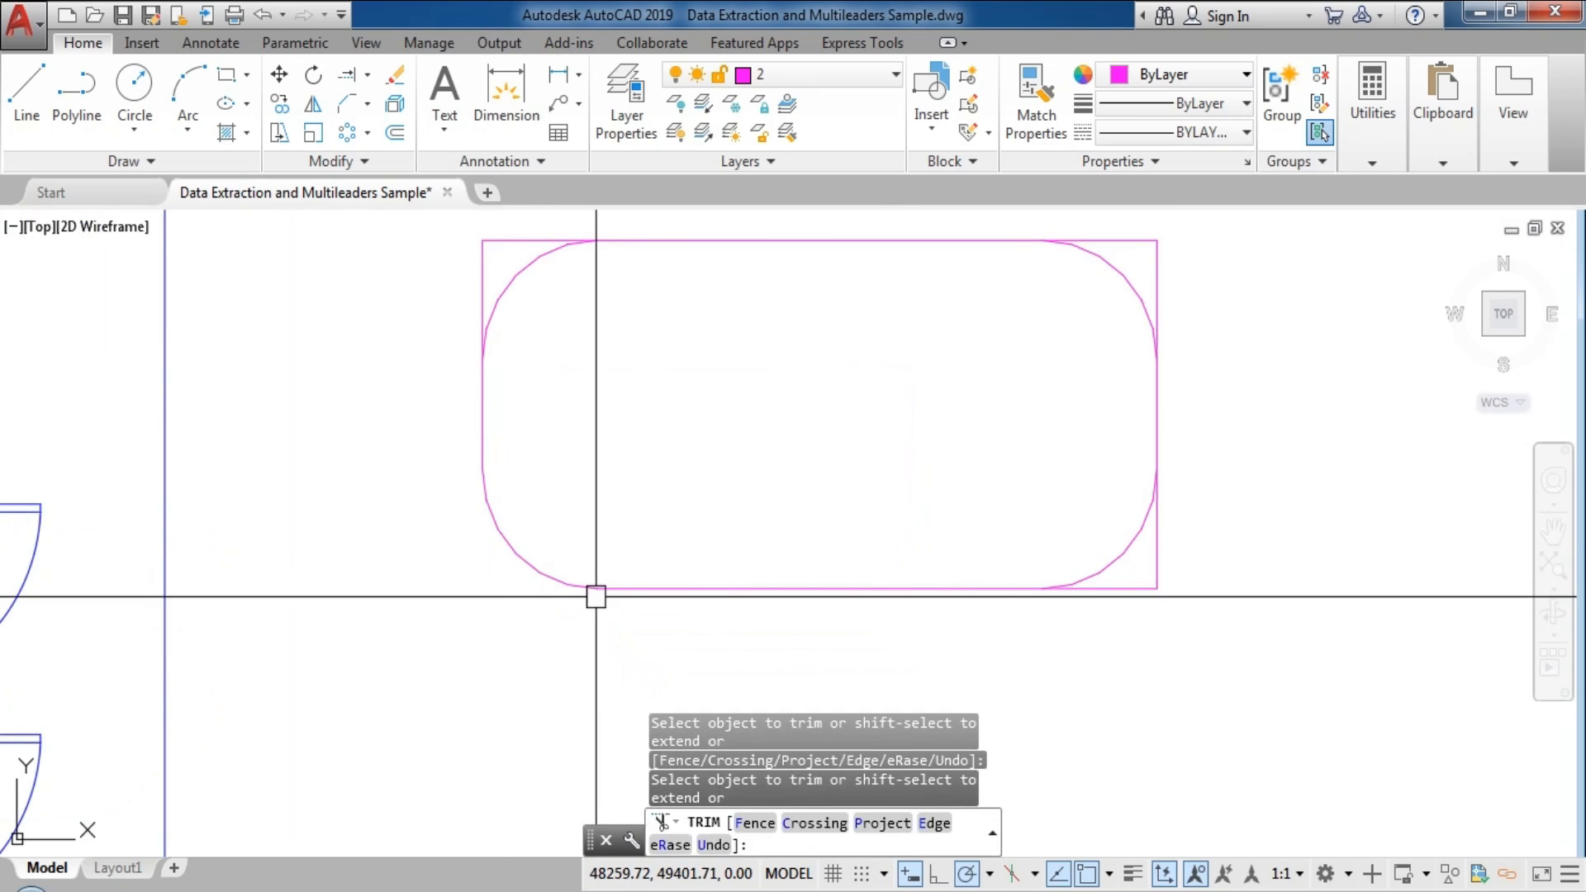
key("Escape")
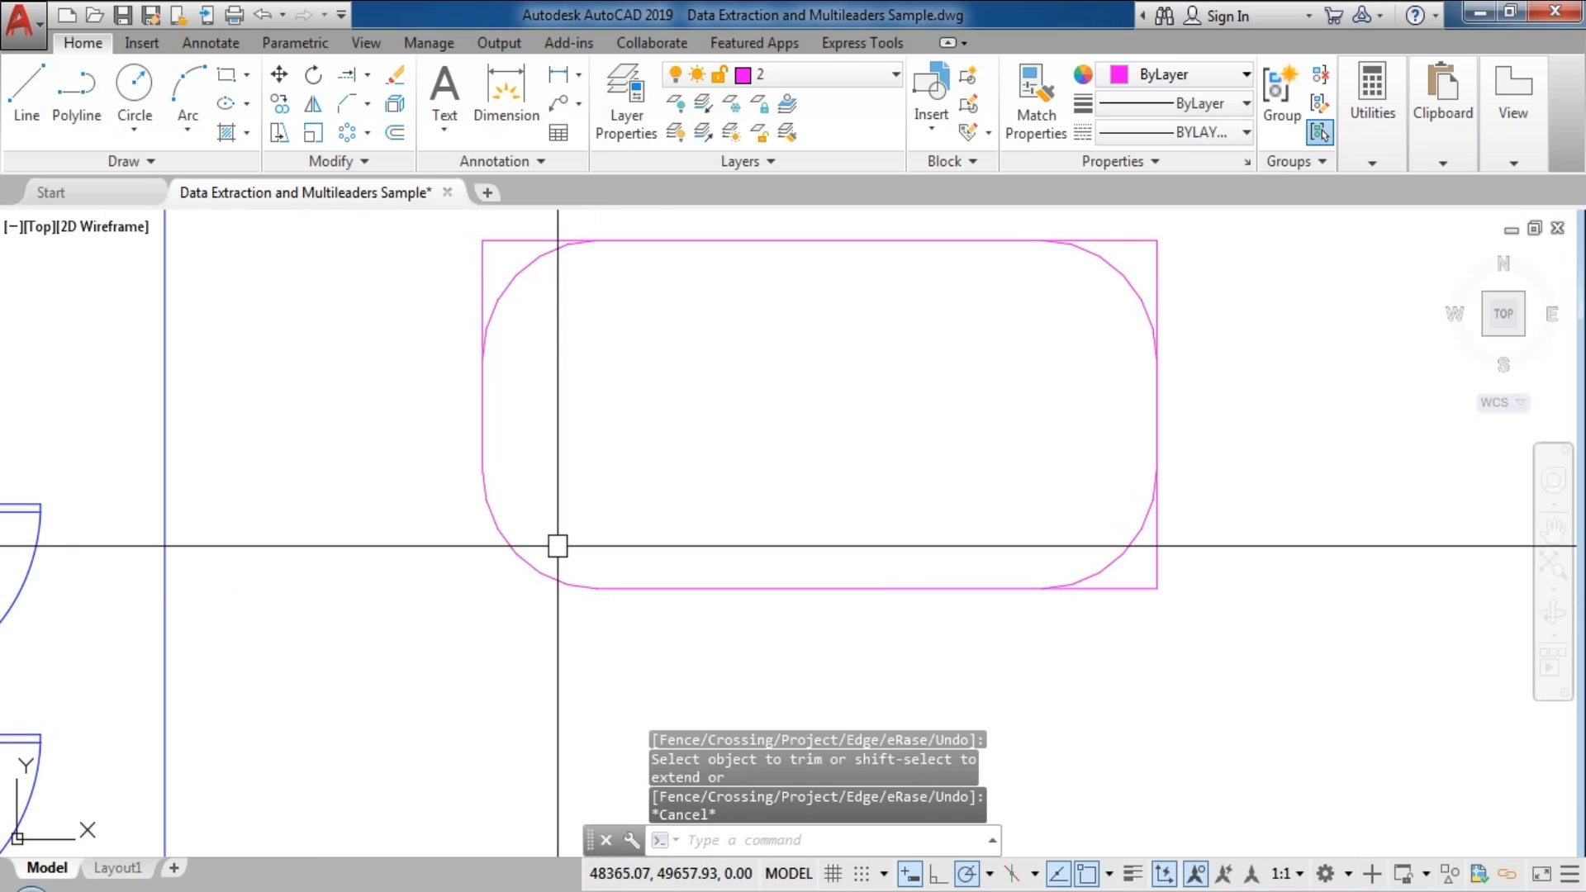
- Select the lower-right fillet arc and the rectangle in turn to inspect them as individual objects, clearing the selection each time
scroll(560, 545, "down", 2)
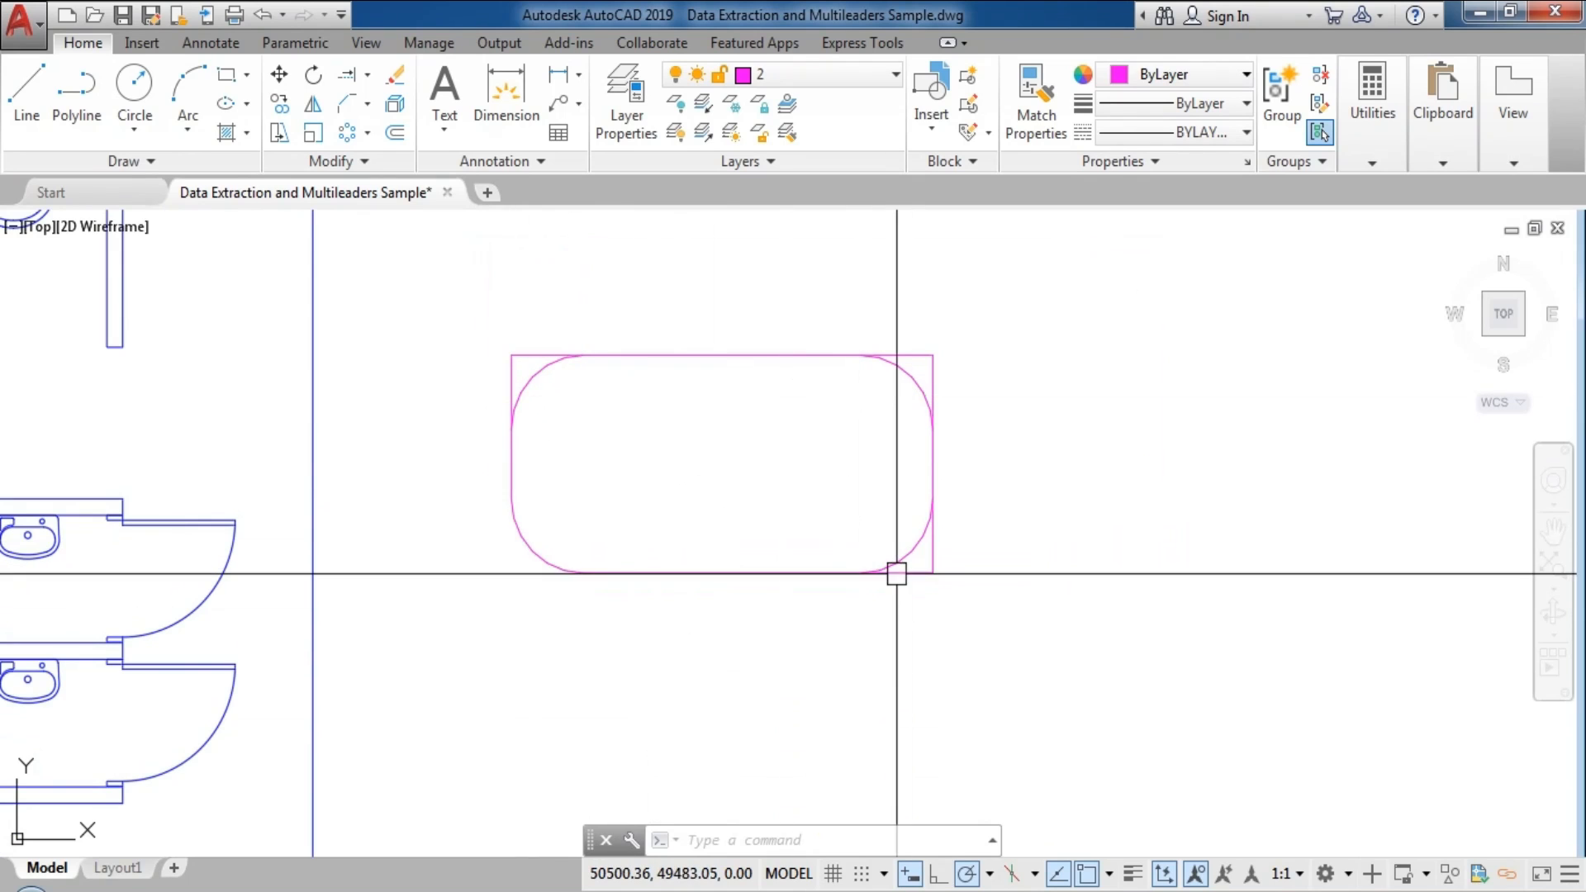
left_click(901, 549)
key("Delete")
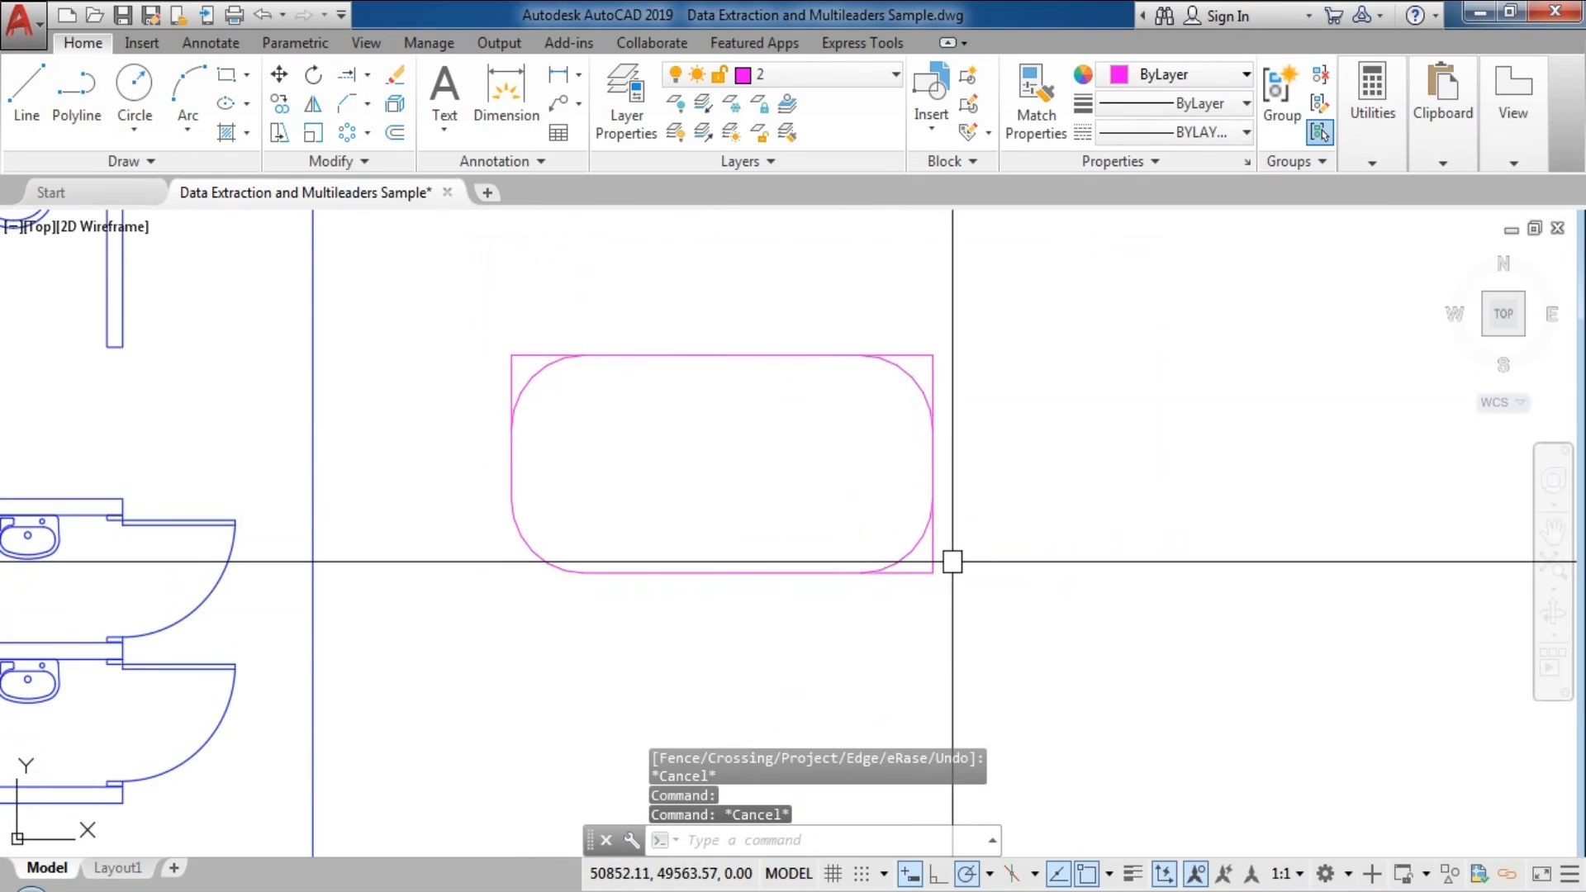
left_click(932, 572)
key("Escape")
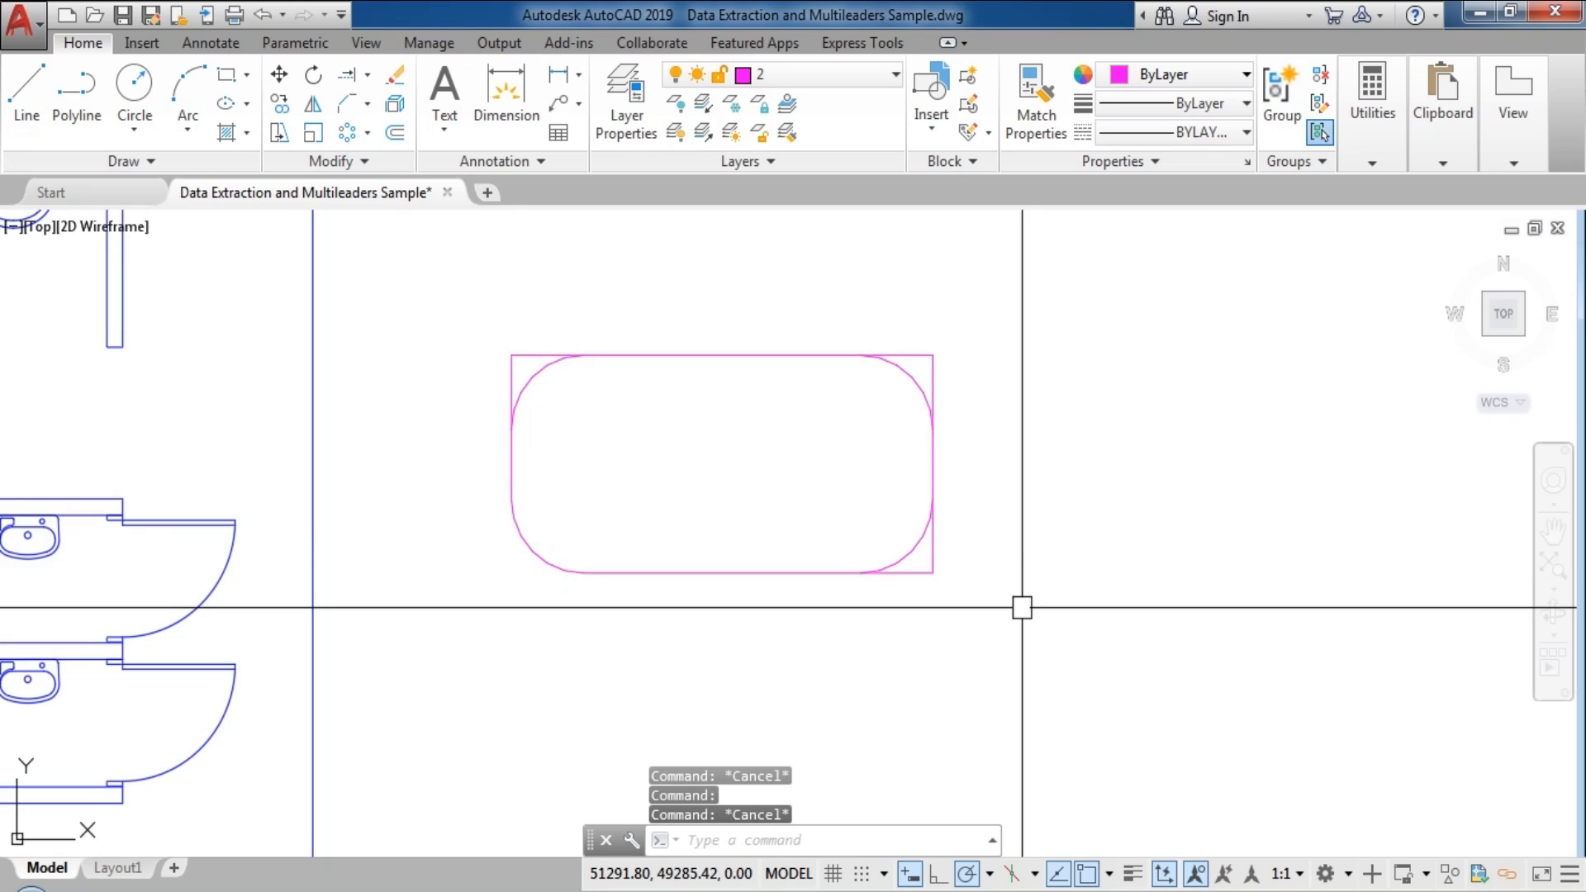